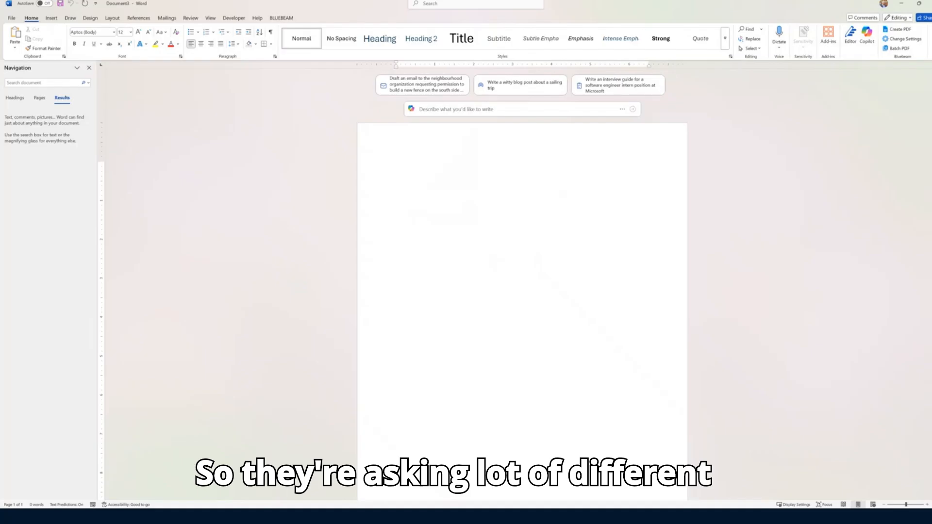
Ask Copilot to draft a list of tips for using Microsoft Word more effectively
click(875, 165)
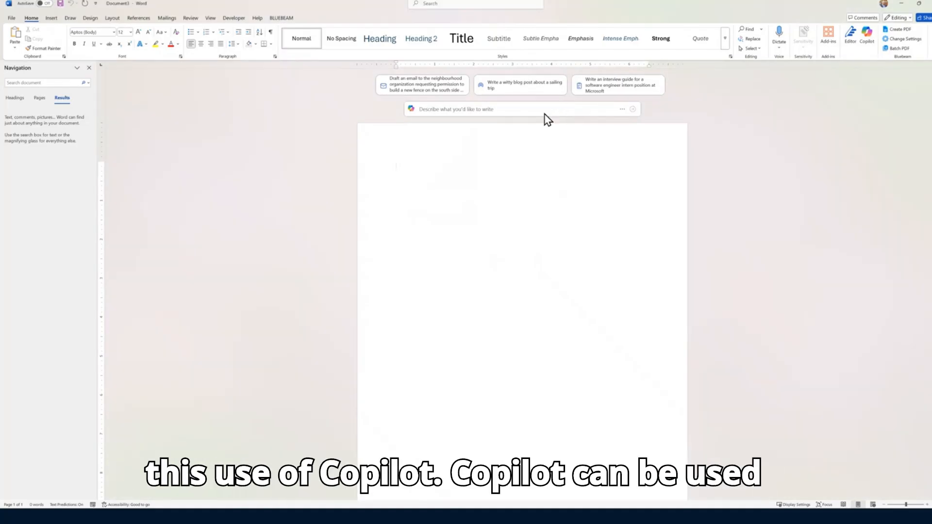
click(429, 110)
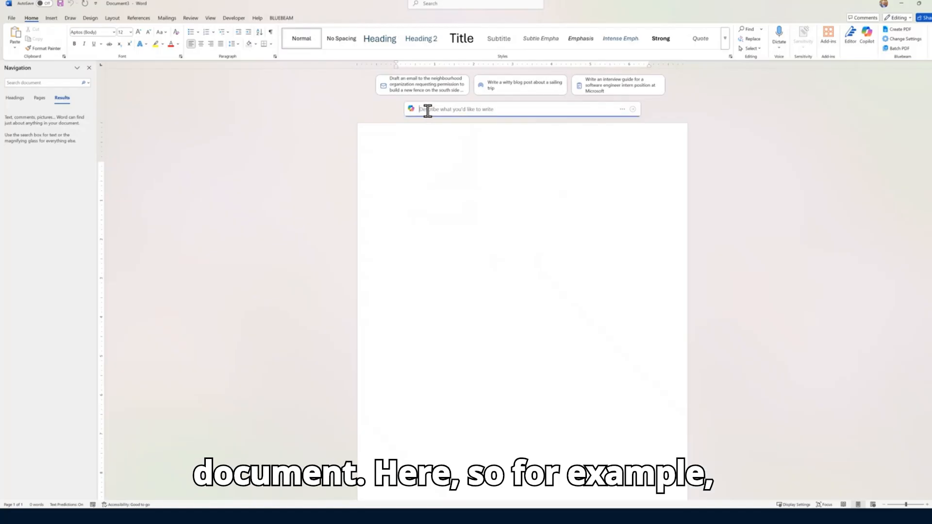
text(Create a list of tip)
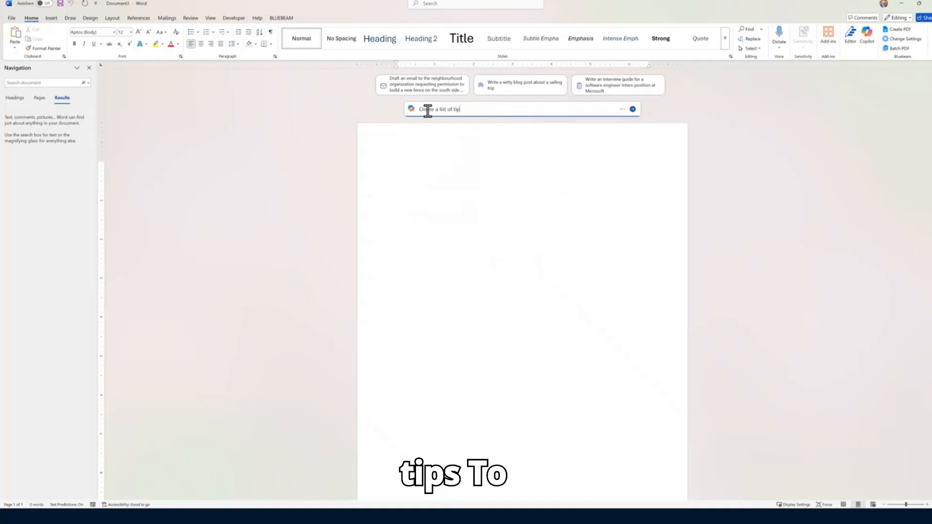
text(s to u)
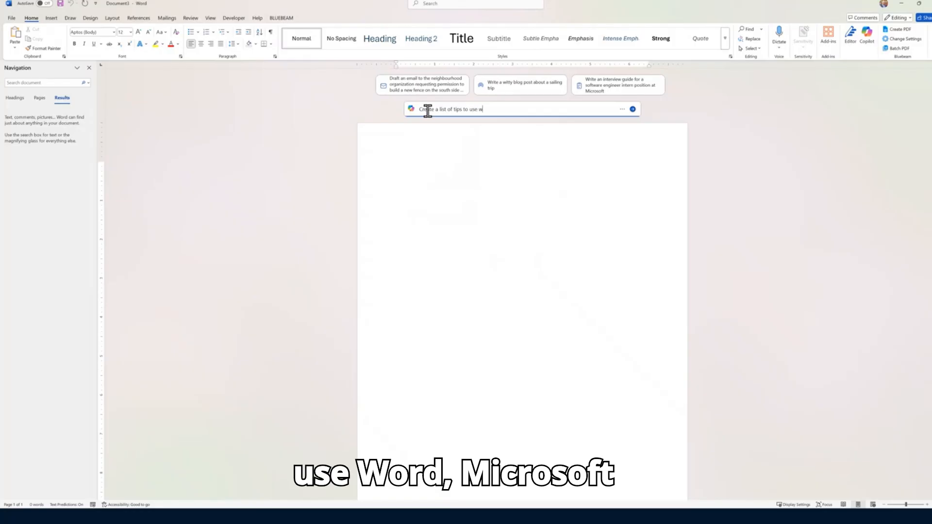
text(se mic)
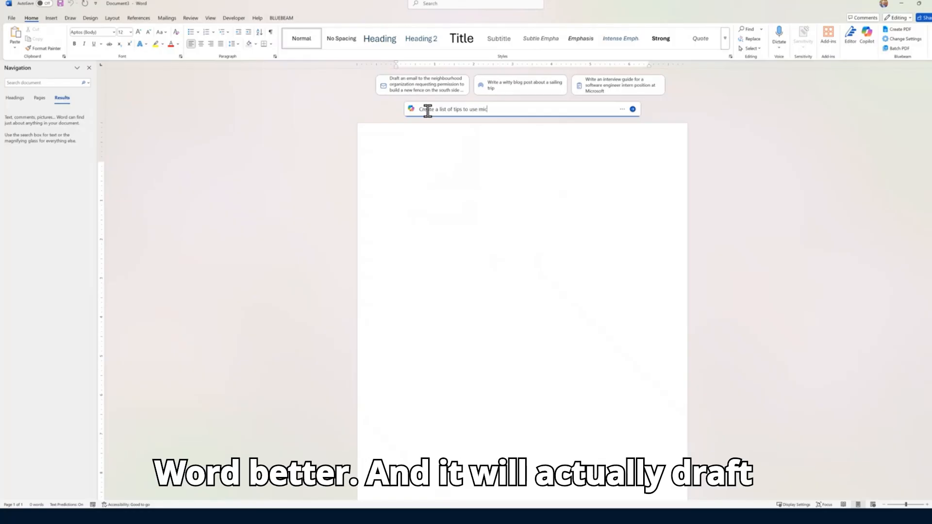
text(ro)
key(Return)
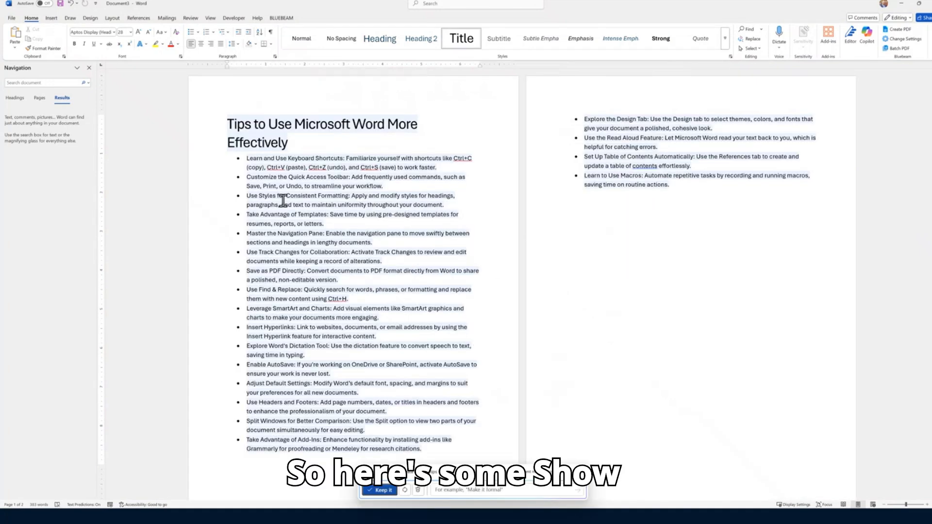
click(475, 490)
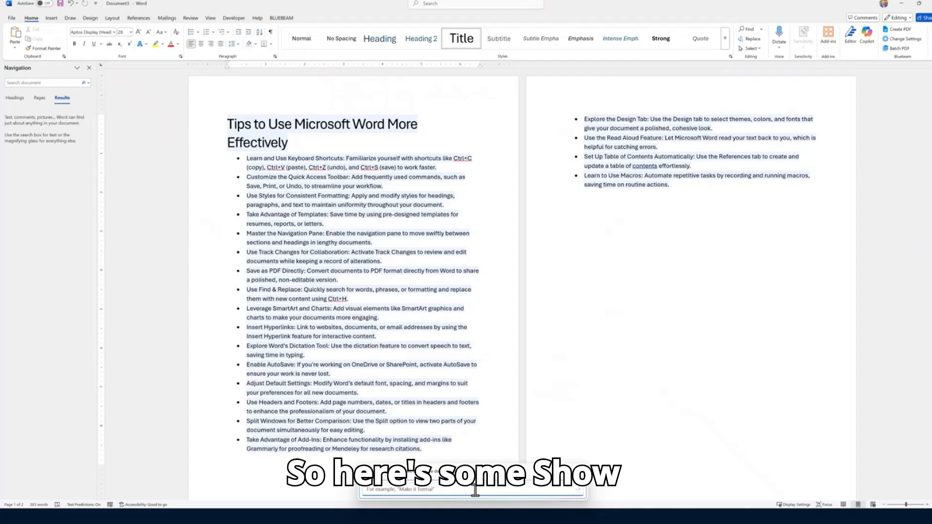
Ask Copilot to refine the draft with 'Show me how to use each one'
text(Show mee how to use)
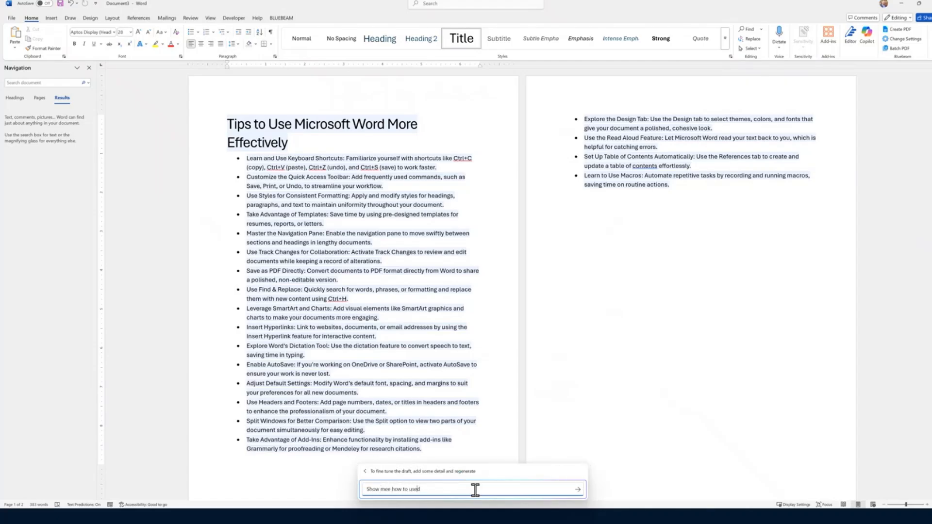
text( eac)
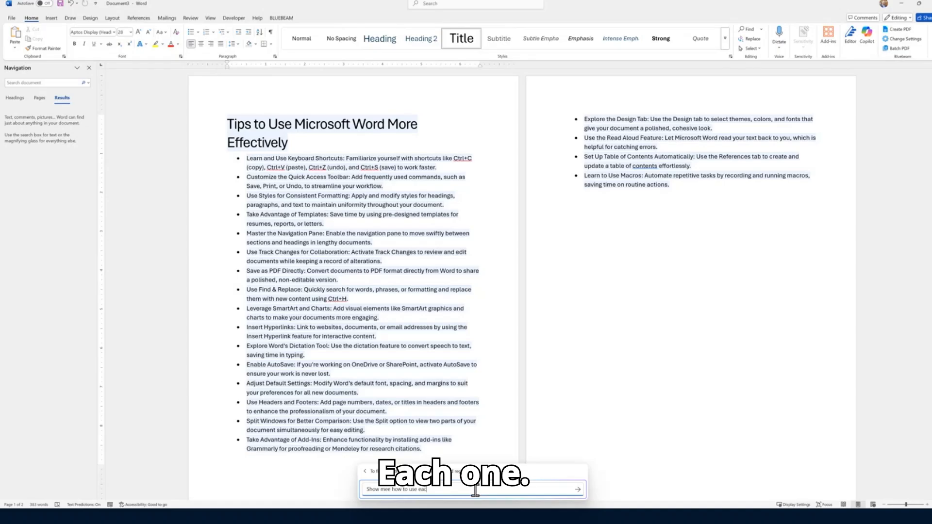
text( one)
key(shift+Return)
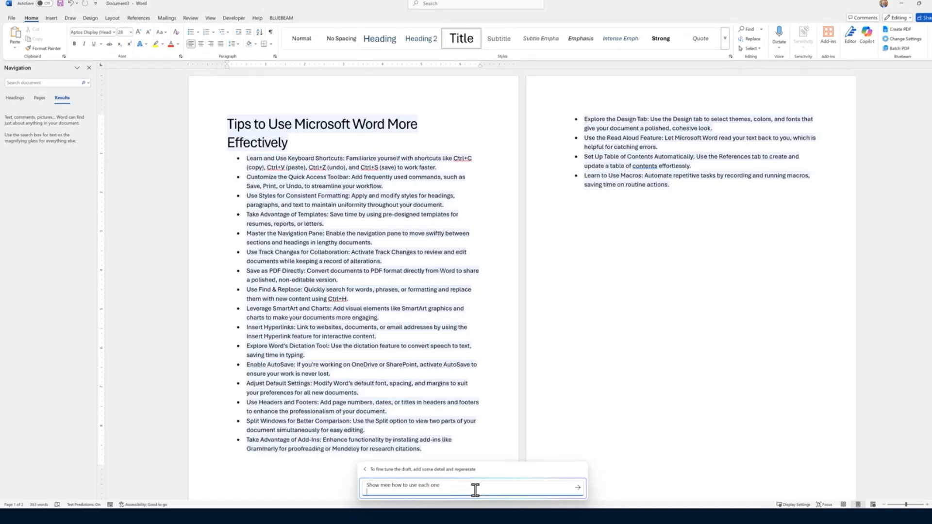
click(578, 488)
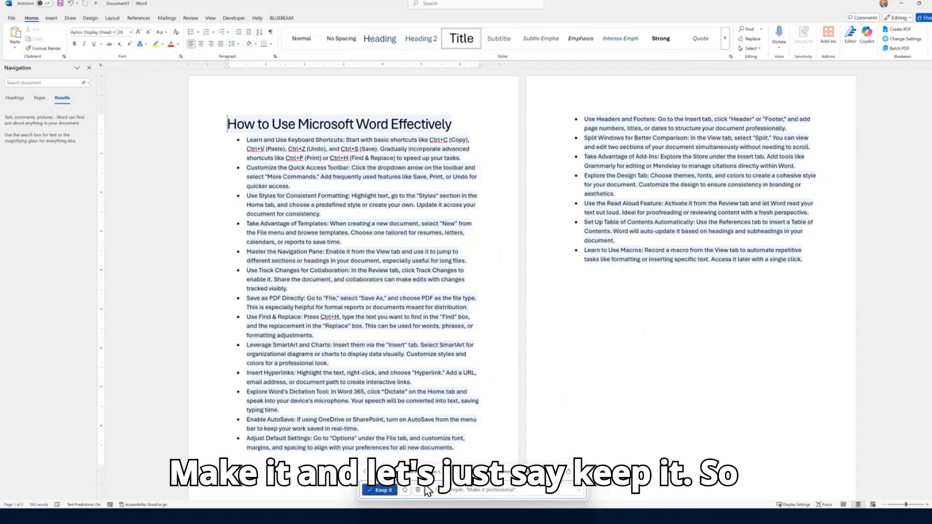
Keep the refined how-to draft and close Copilot's drafting prompt
click(384, 490)
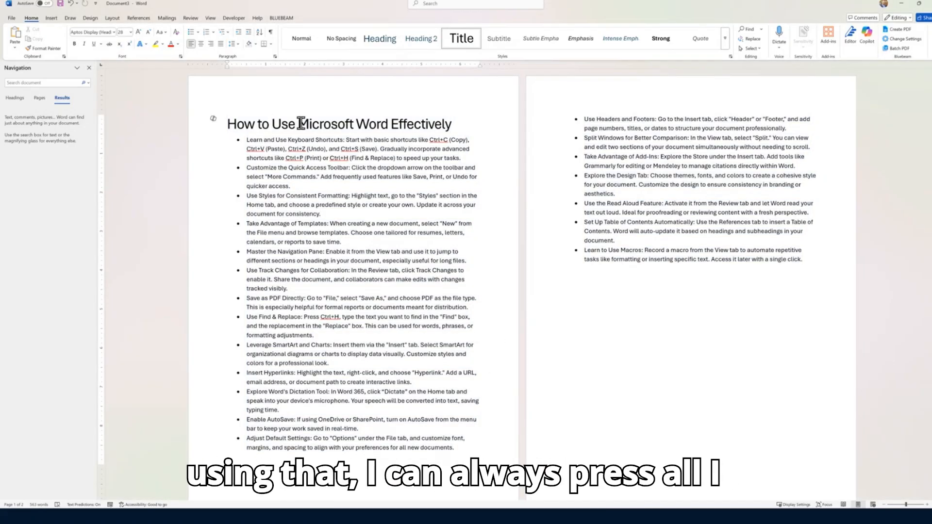
key(alt+i)
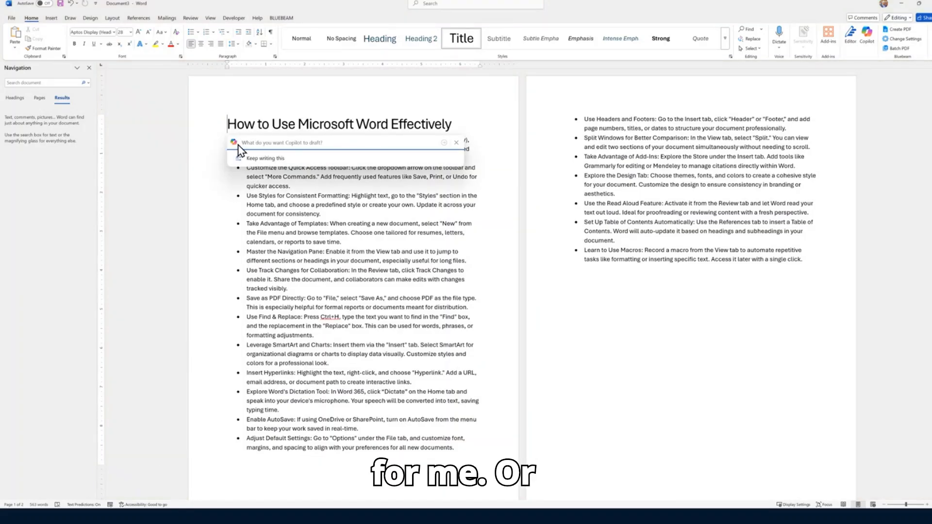
click(865, 34)
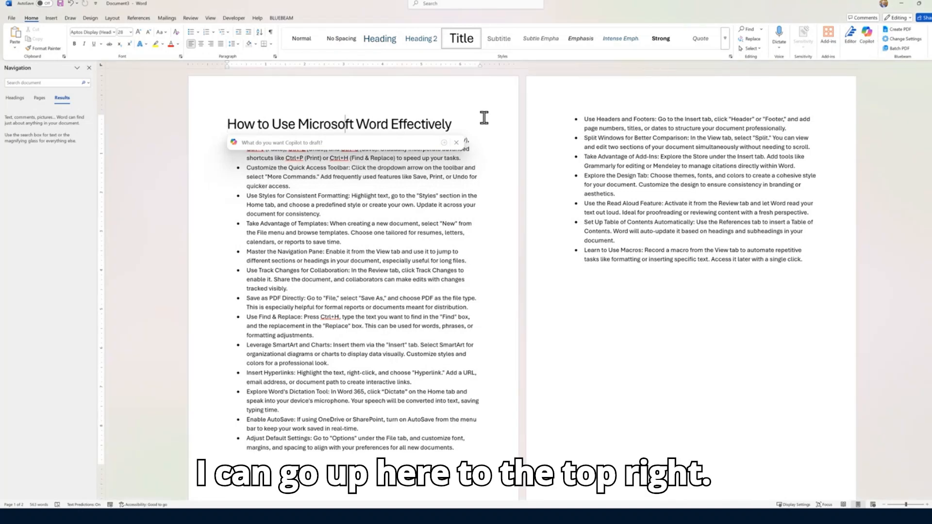
click(720, 203)
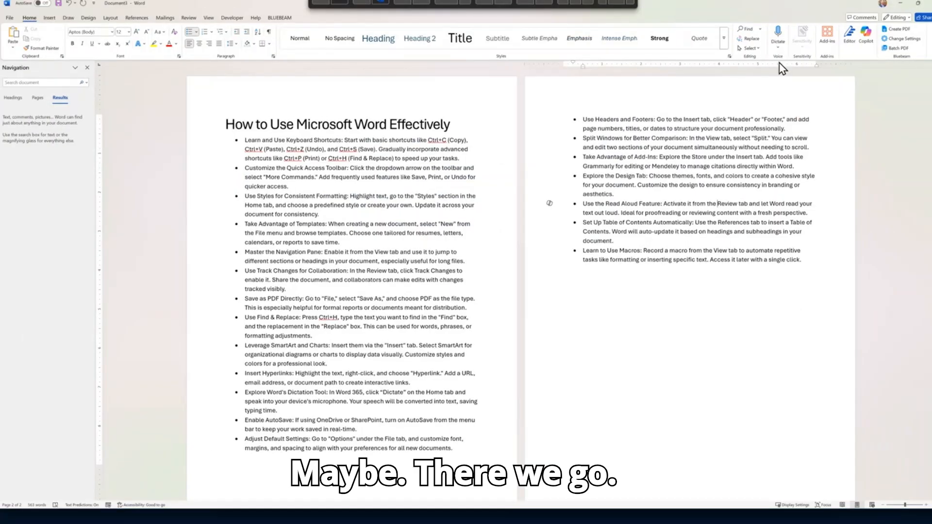
Ask Copilot chat to 'Create a one paragraph summary for an email'
click(838, 179)
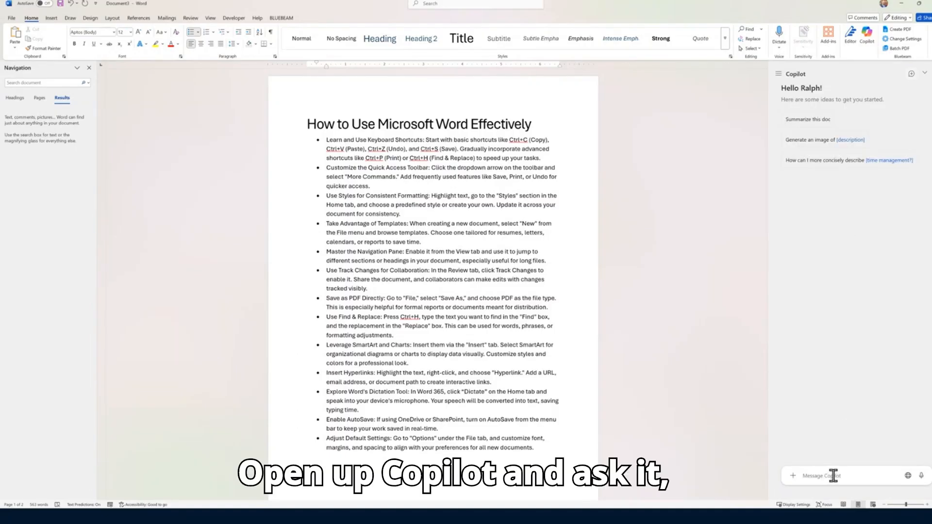
text(Cre)
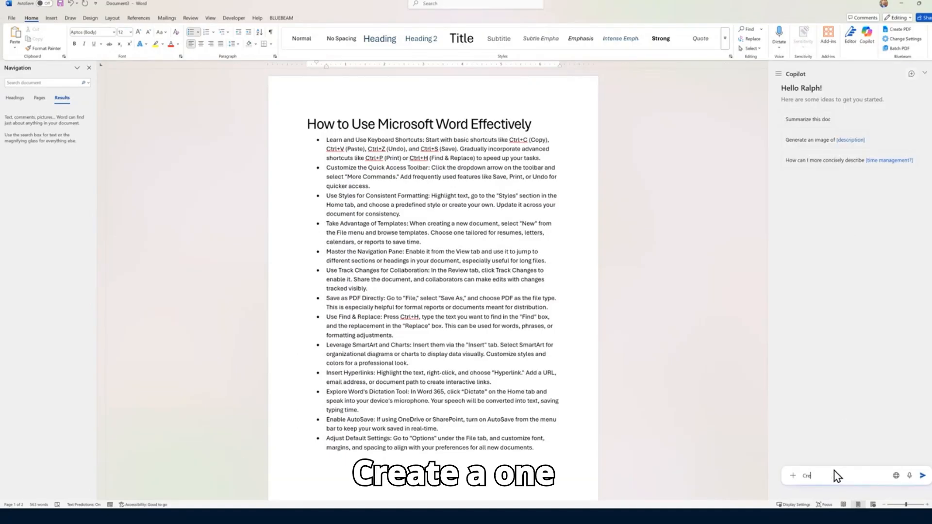
text(ate a one)
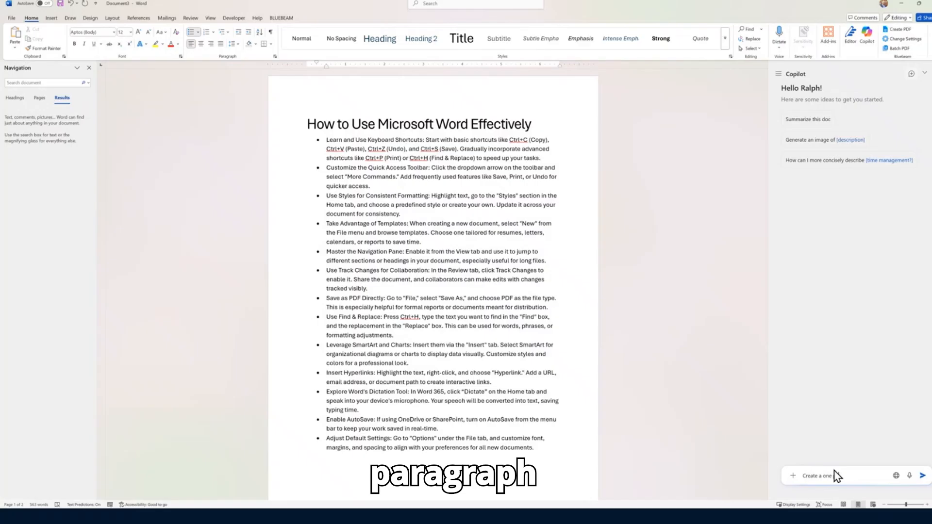
text( paragraph)
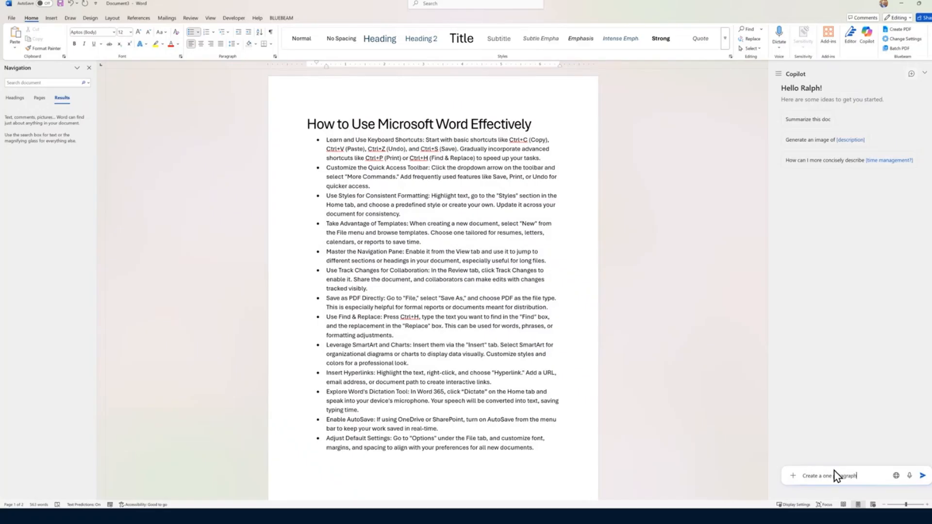
text( summary for)
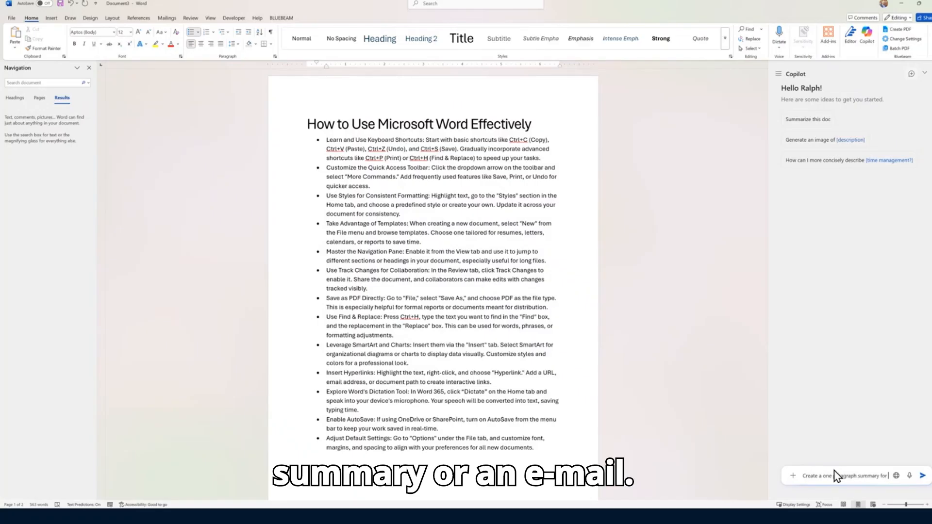
text( an email)
key(Return)
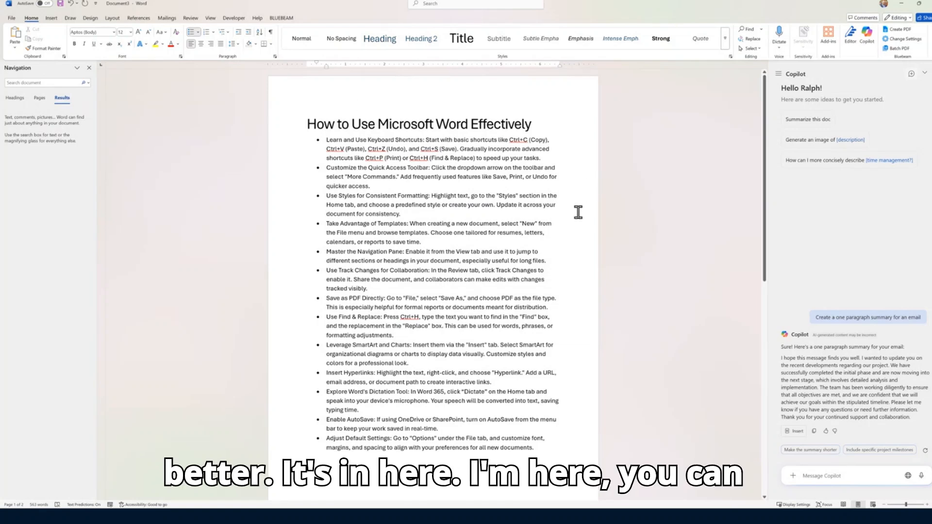
Run Editor and review its 7 spelling and 2 clarity suggestions
click(849, 39)
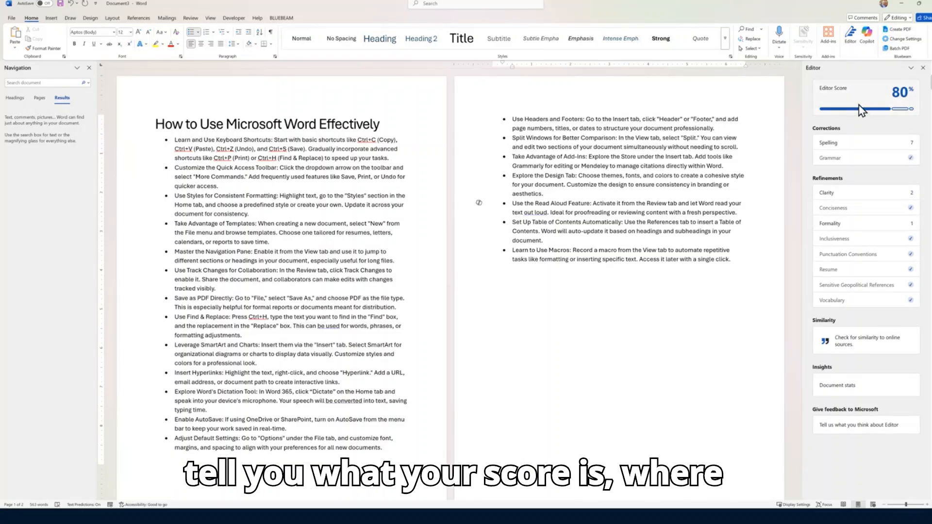
click(876, 152)
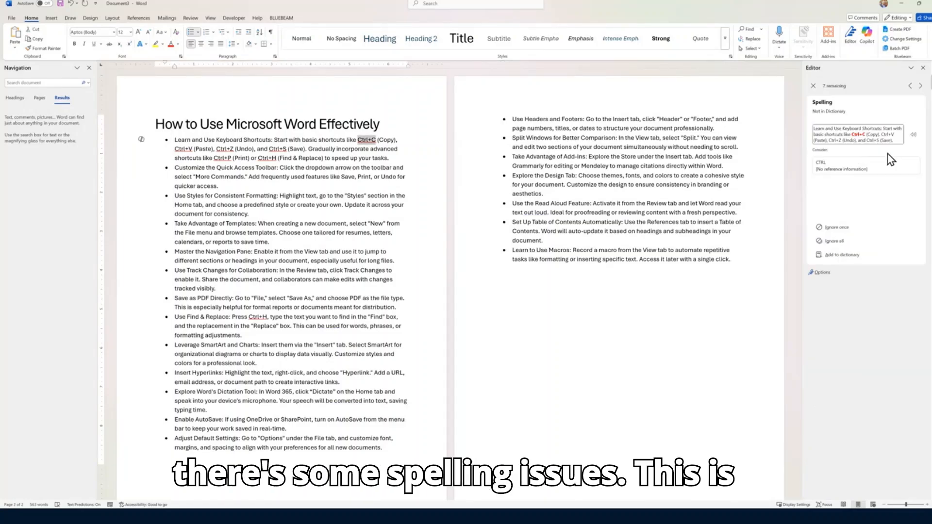
click(813, 86)
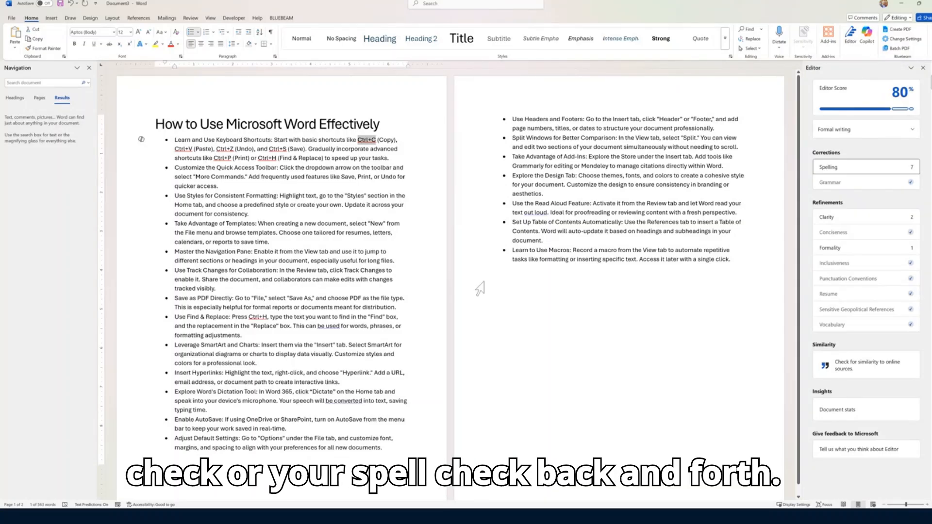
click(868, 218)
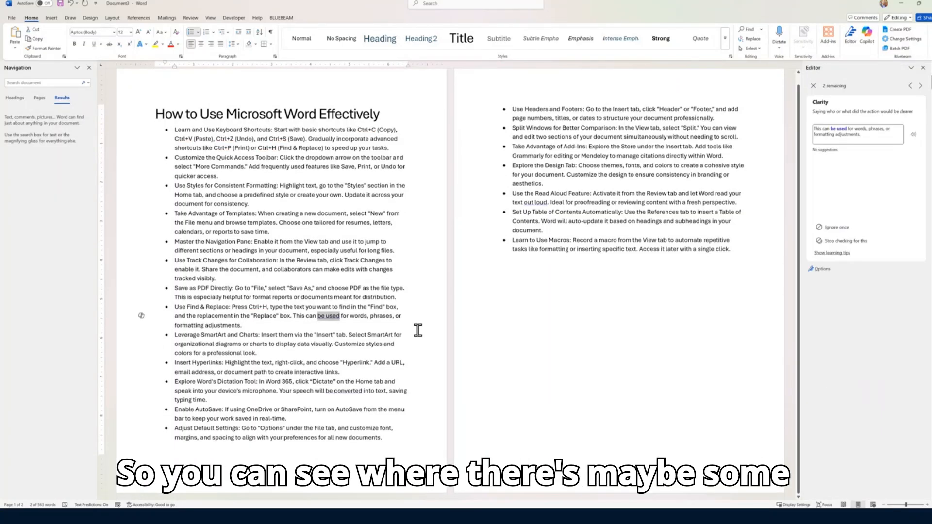
click(812, 86)
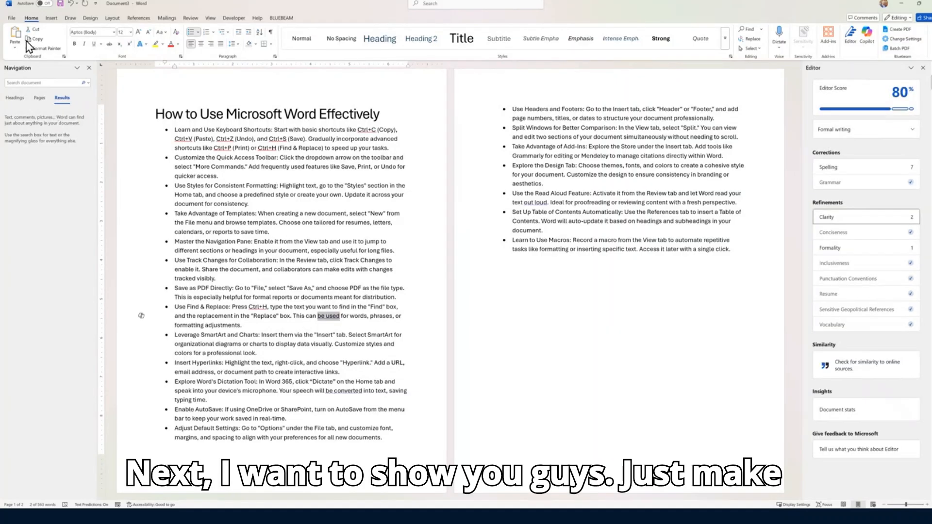
Search the File > New online templates for 'resume'
click(11, 18)
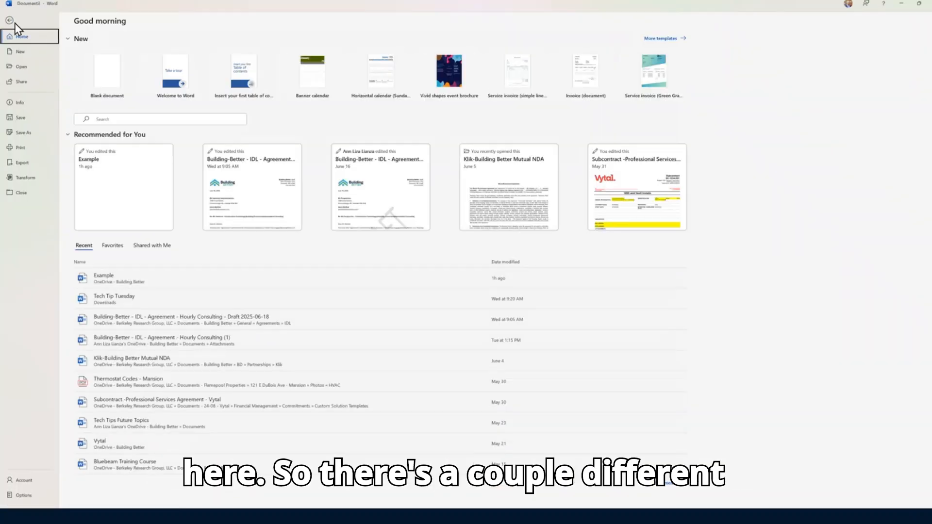
click(23, 54)
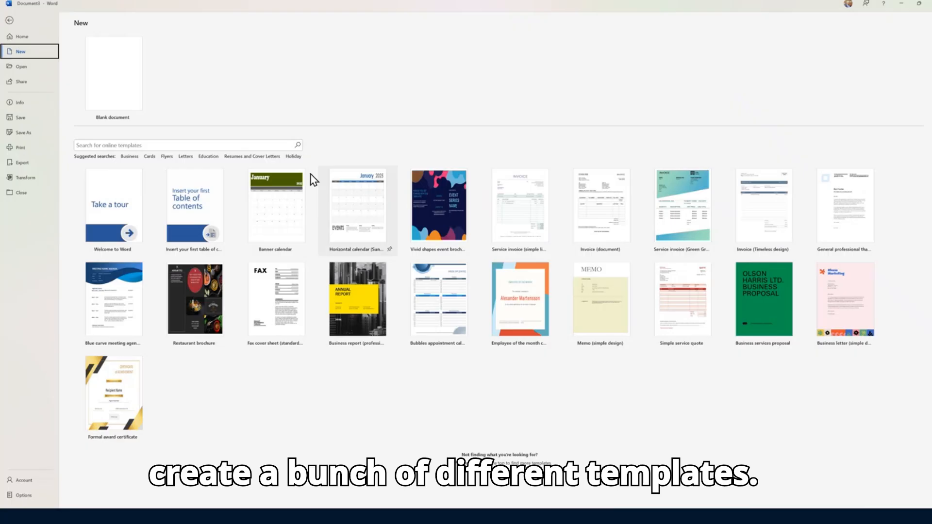
click(150, 146)
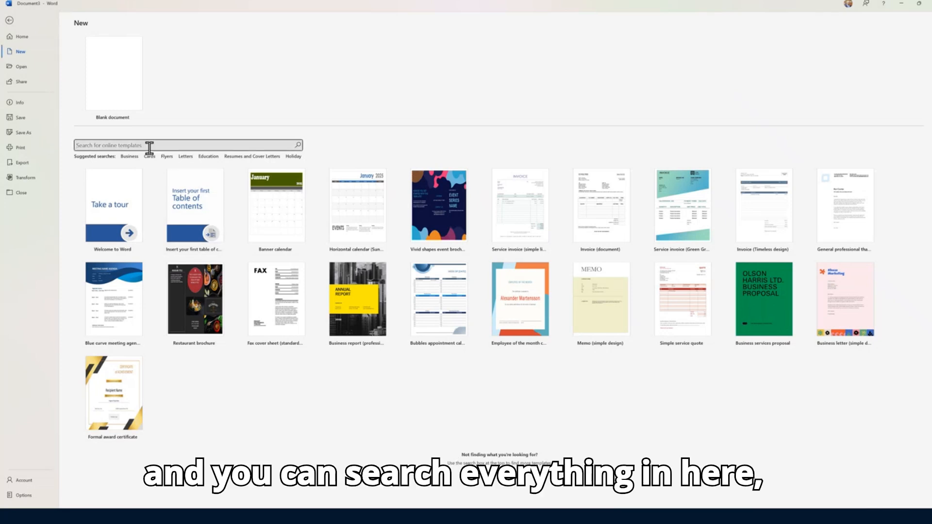
text(resume)
key(Return)
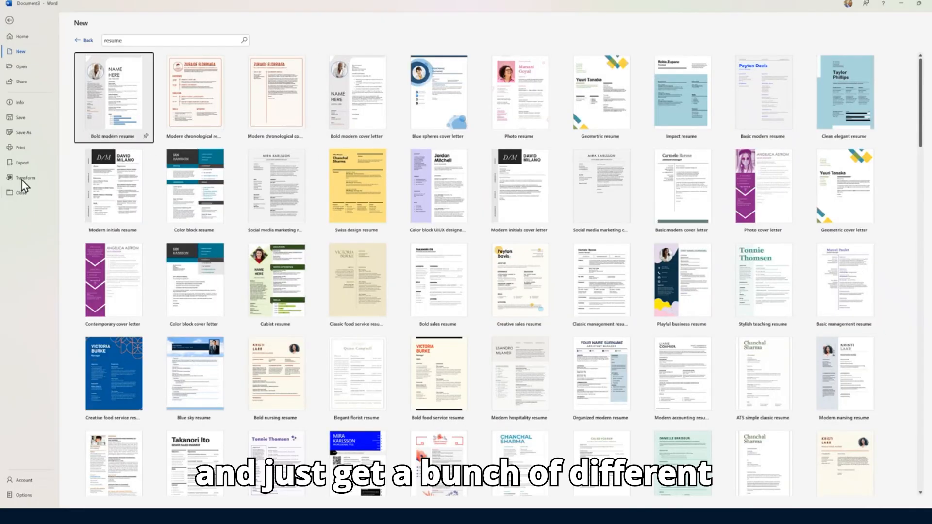
Pin the 'Modern color block' resume template and return to the New page
scroll(698, 320, down, 2)
scroll(698, 320, down, 10)
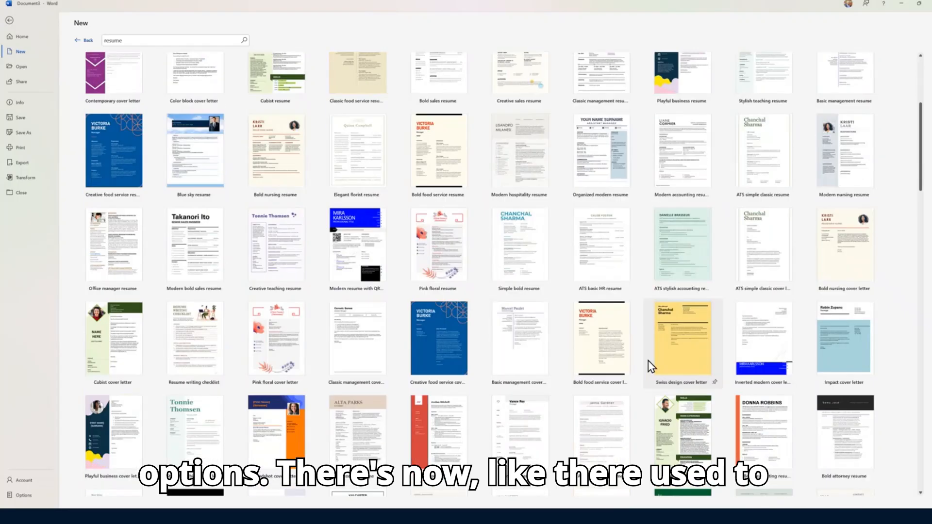
scroll(636, 357, down, 15)
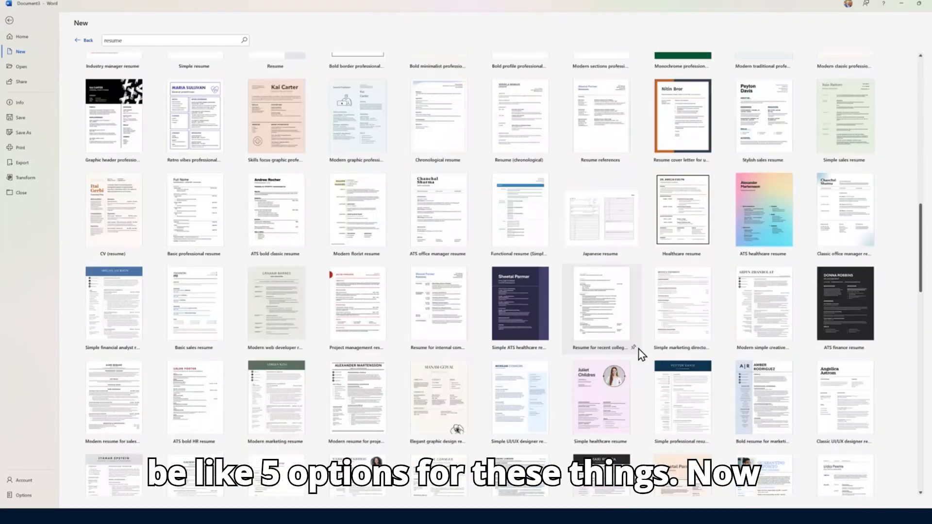
scroll(540, 380, down, 10)
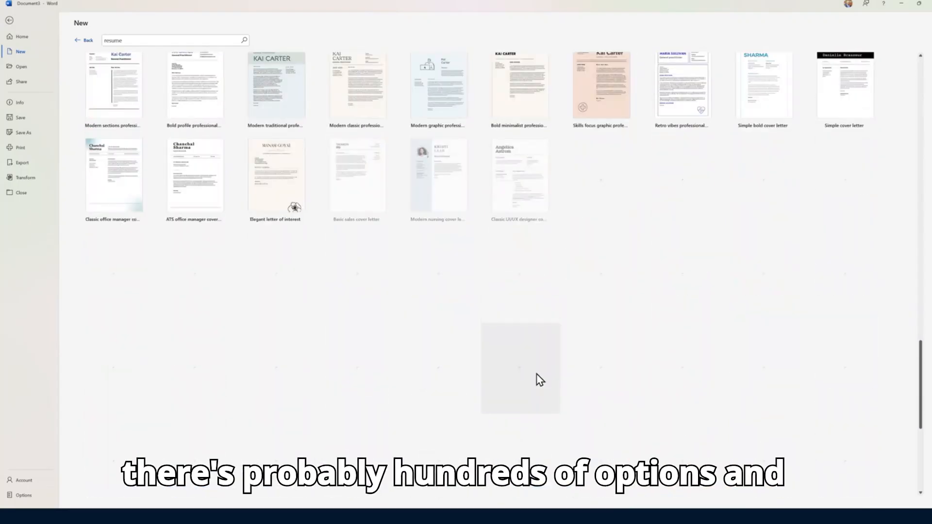
scroll(523, 377, down, 2)
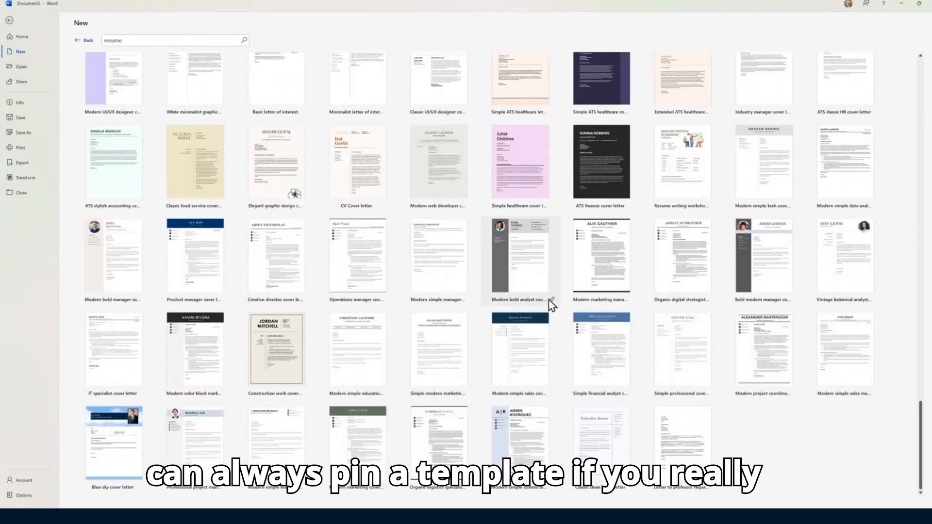
mouse_move(201, 344)
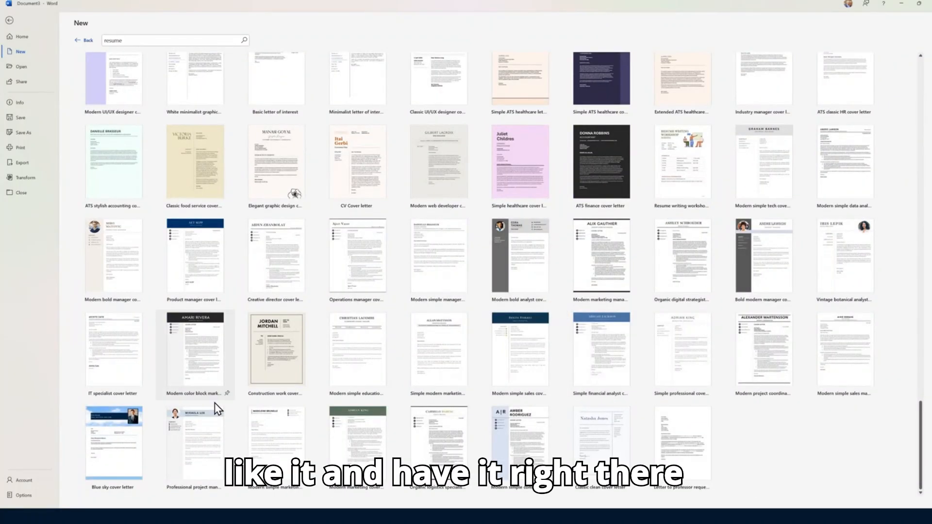
click(227, 393)
scroll(247, 392, up, 1)
scroll(247, 392, up, 7)
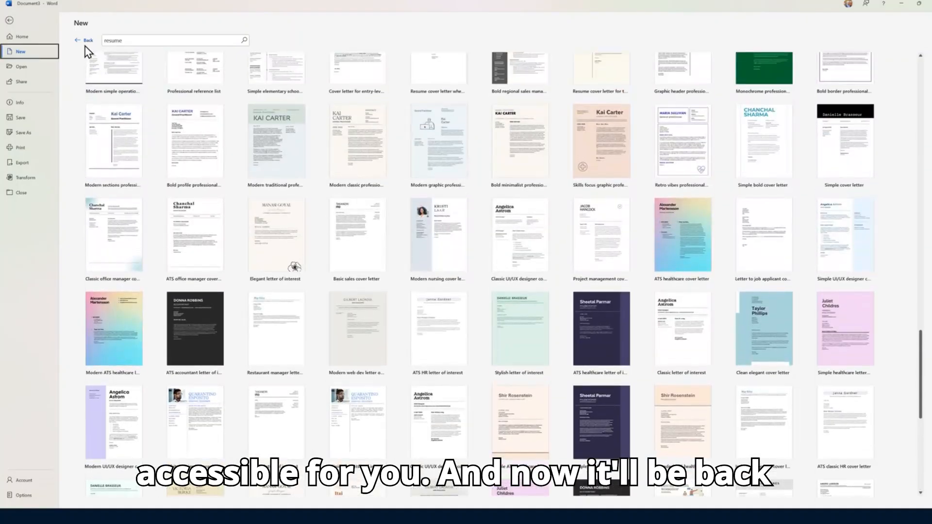
click(85, 44)
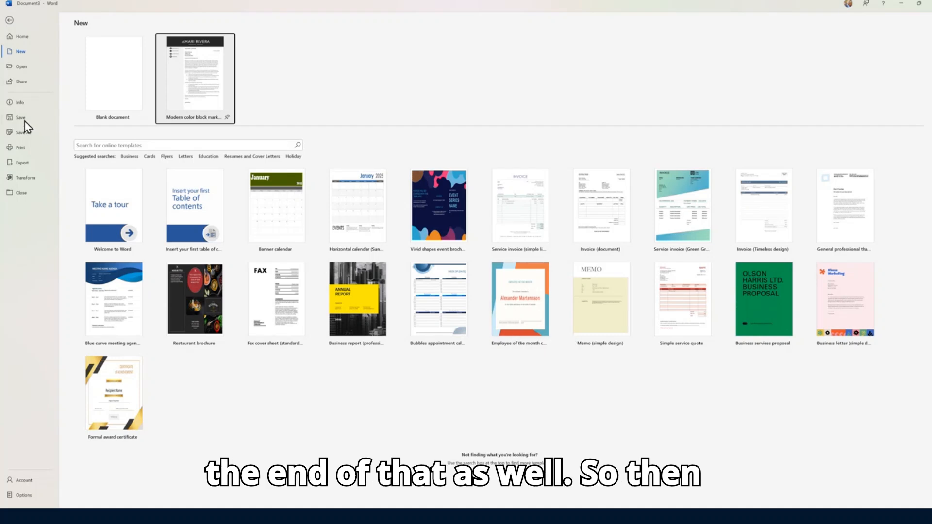
Look over all document properties on Info, then show the print preview
click(20, 103)
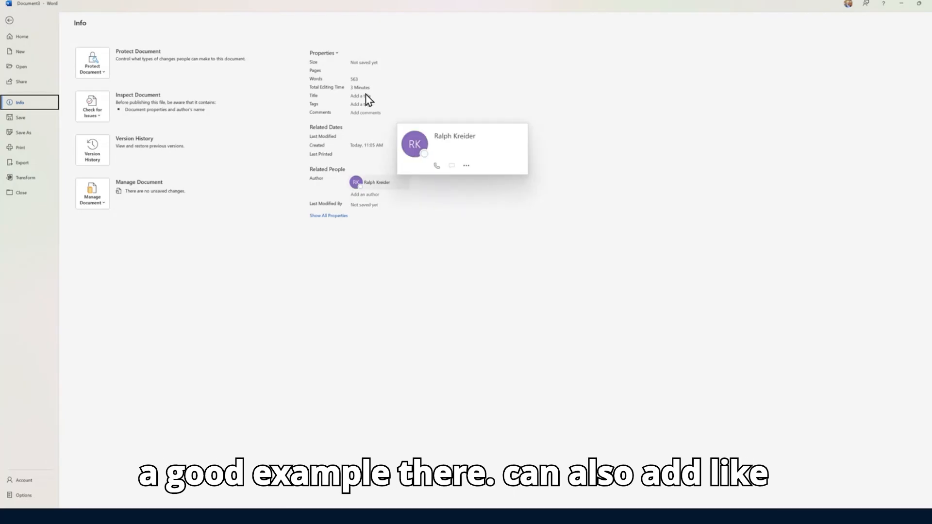
click(328, 215)
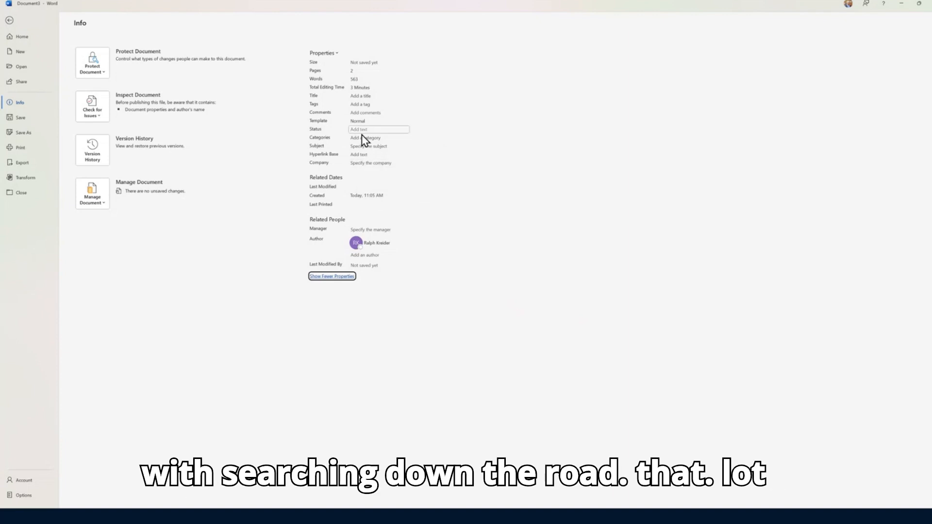
click(30, 152)
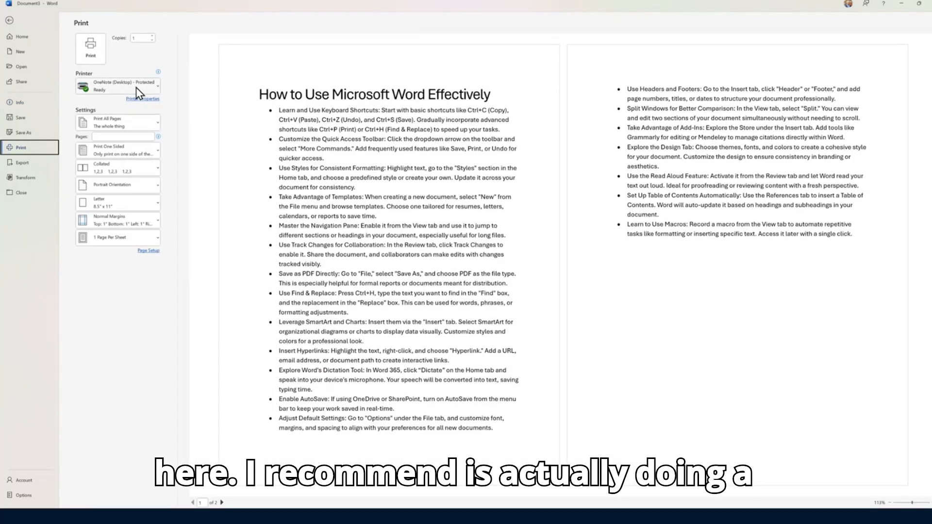
Set Save As to This PC with the PDF (*.pdf) file type
click(30, 136)
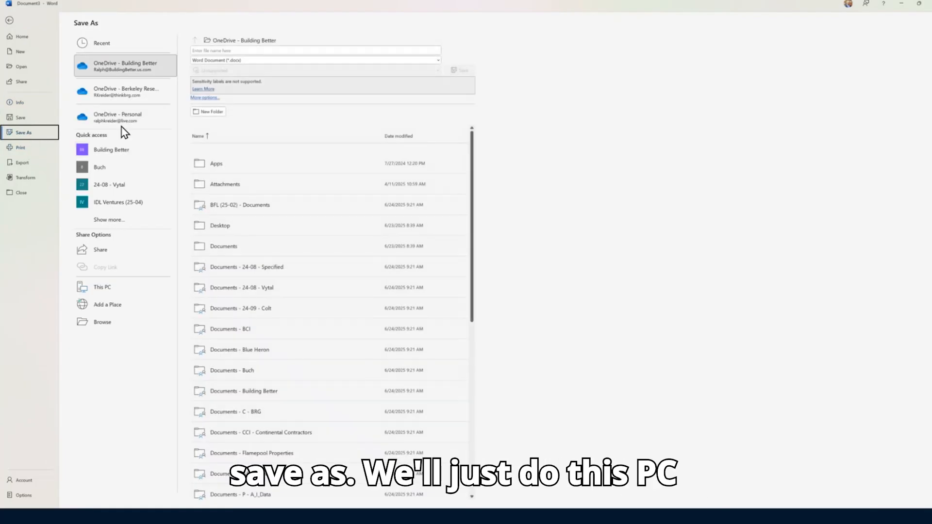
click(121, 286)
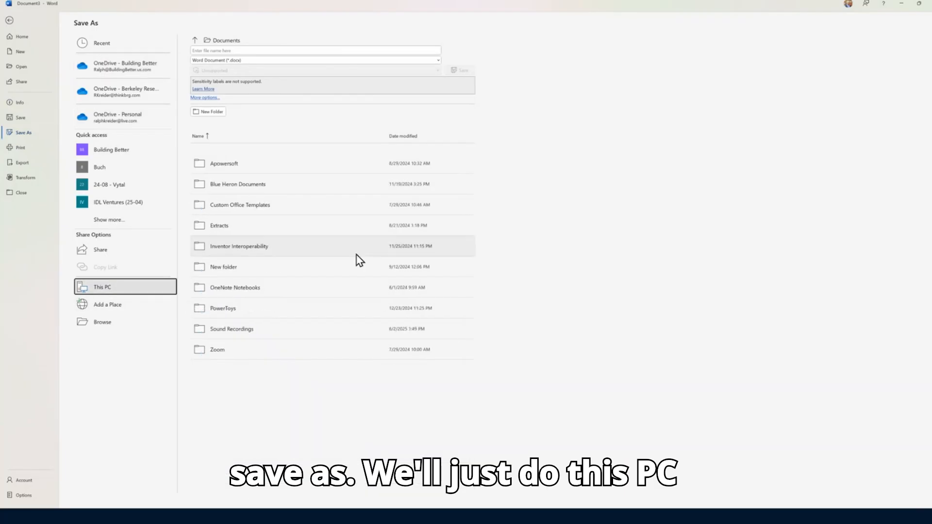
click(260, 61)
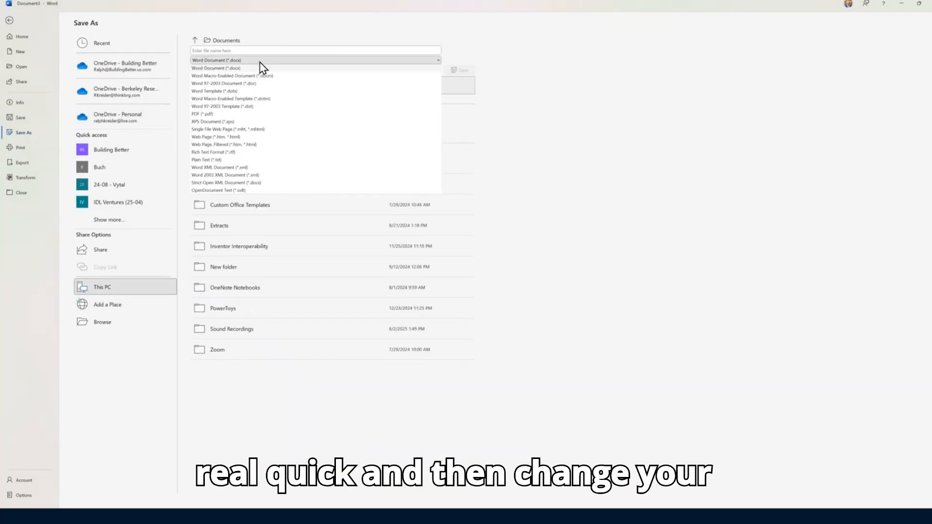
click(213, 115)
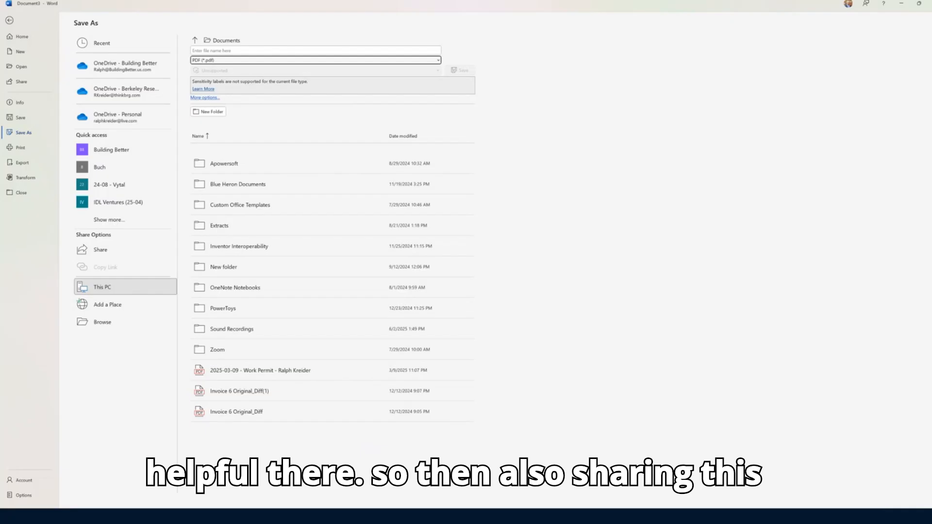
click(19, 85)
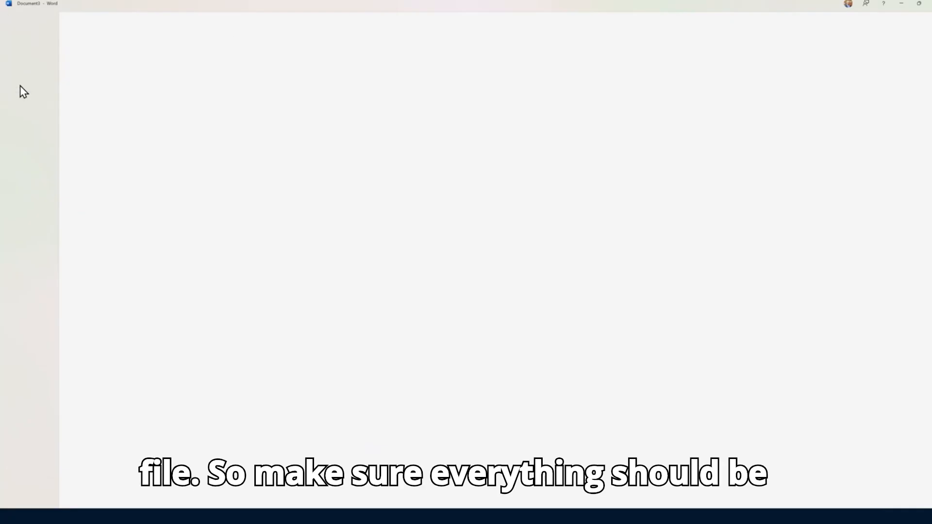
Upload the document to OneDrive as Document3, check link permissions, and close sharing
click(471, 210)
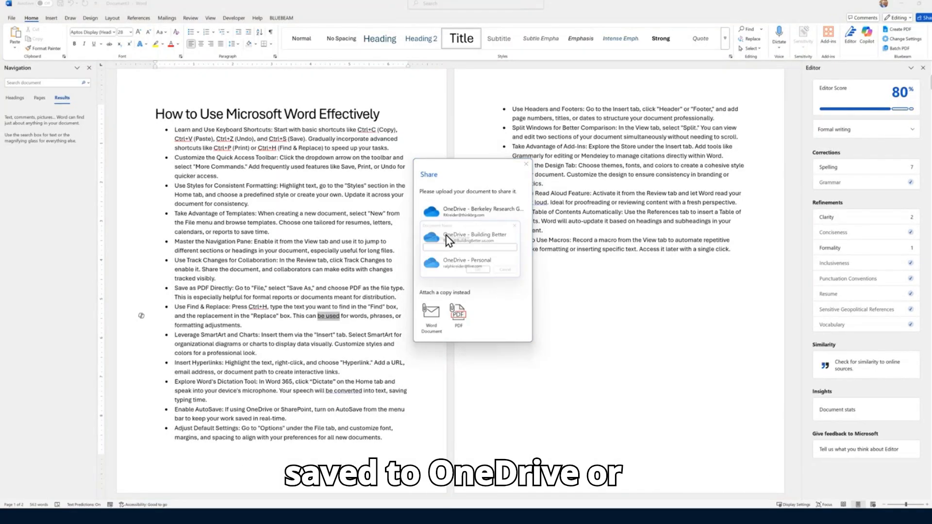
click(480, 273)
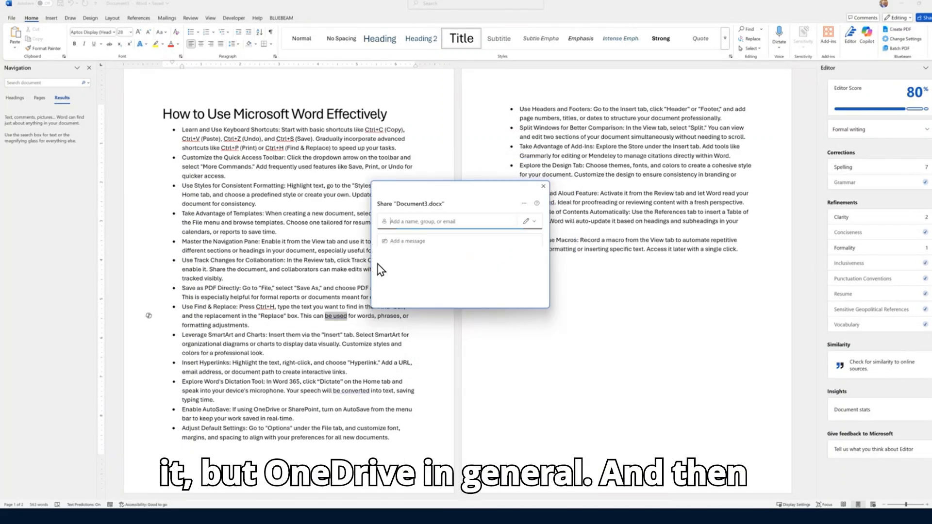
click(499, 291)
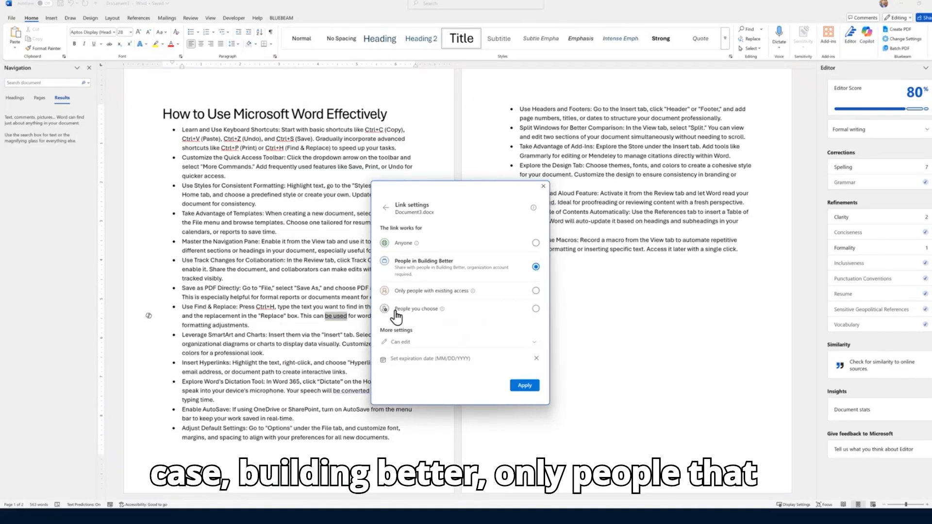
click(425, 343)
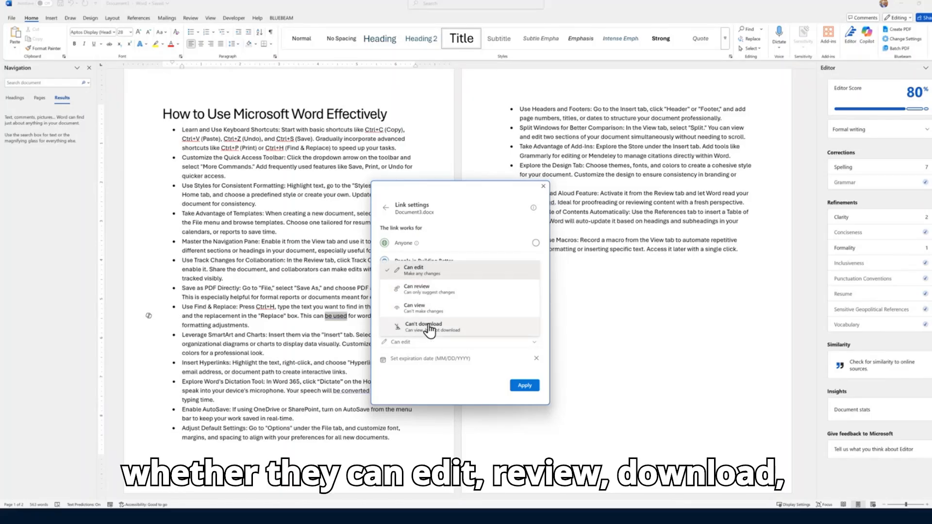
click(386, 208)
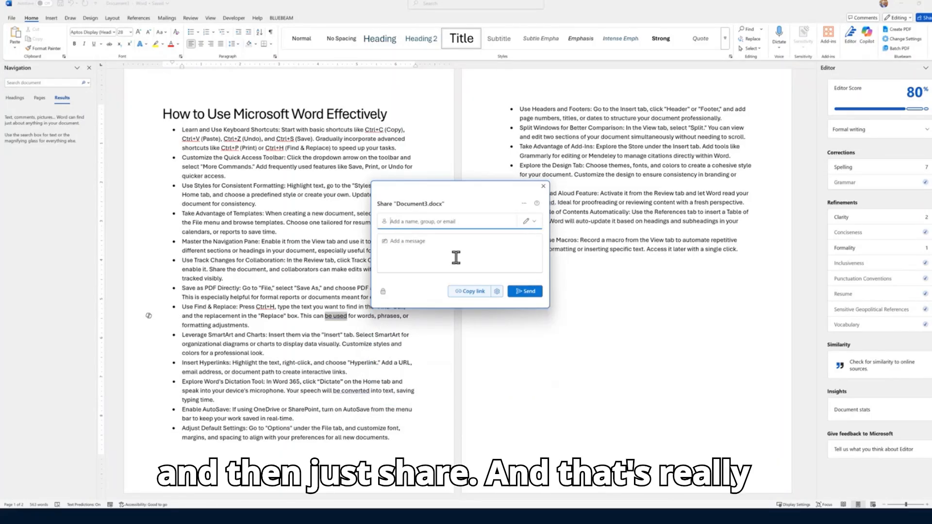
click(543, 186)
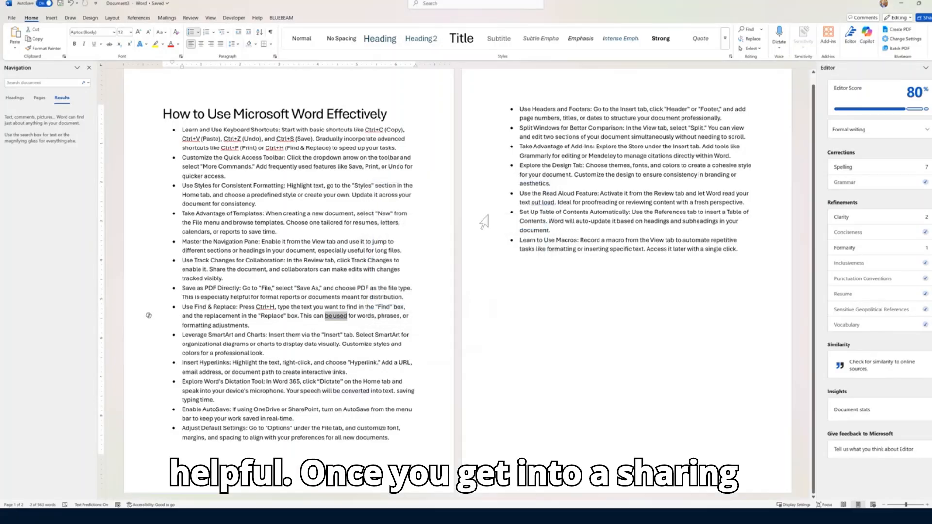
Turn on Track Changes and delete 'Microsoft' from the title
click(353, 194)
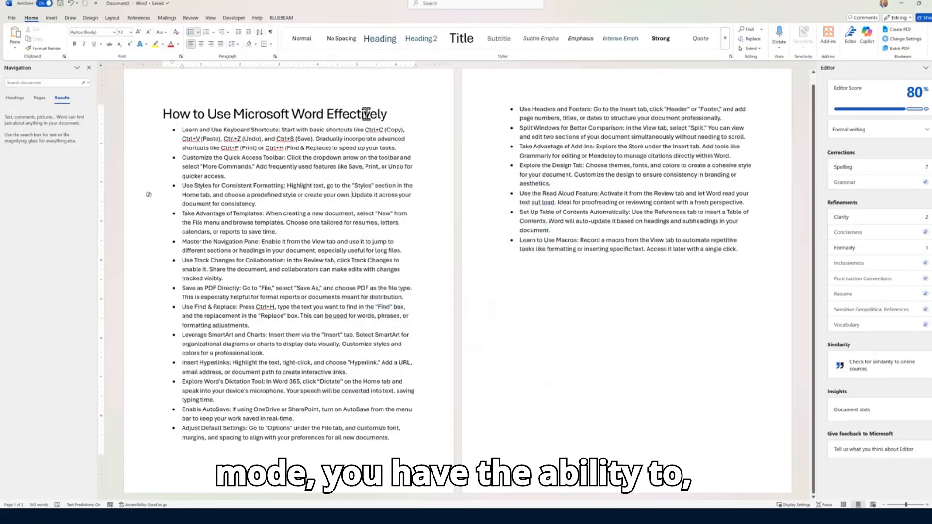
click(139, 114)
click(189, 18)
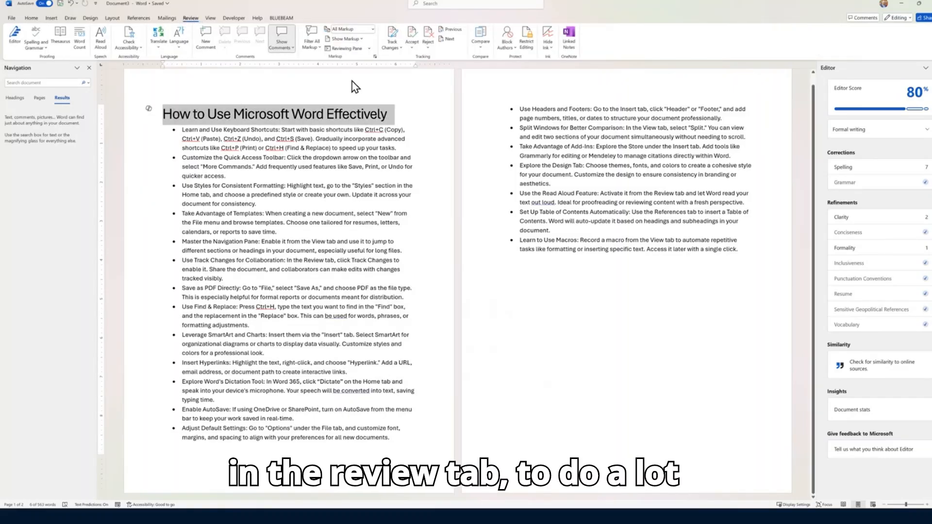
click(392, 39)
drag(290, 116, 238, 120)
key(Delete)
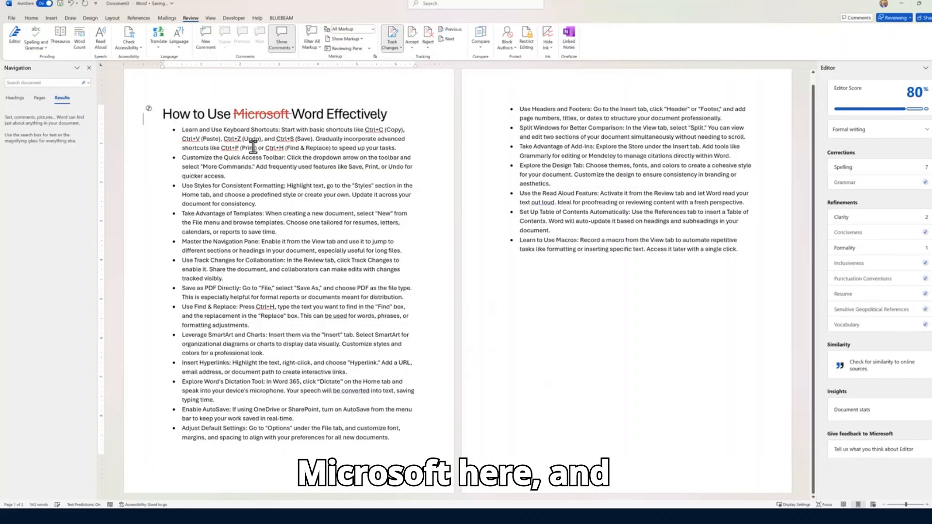
Replace 'Effectively' with 'Better' and start a new comment on it
drag(334, 113, 406, 113)
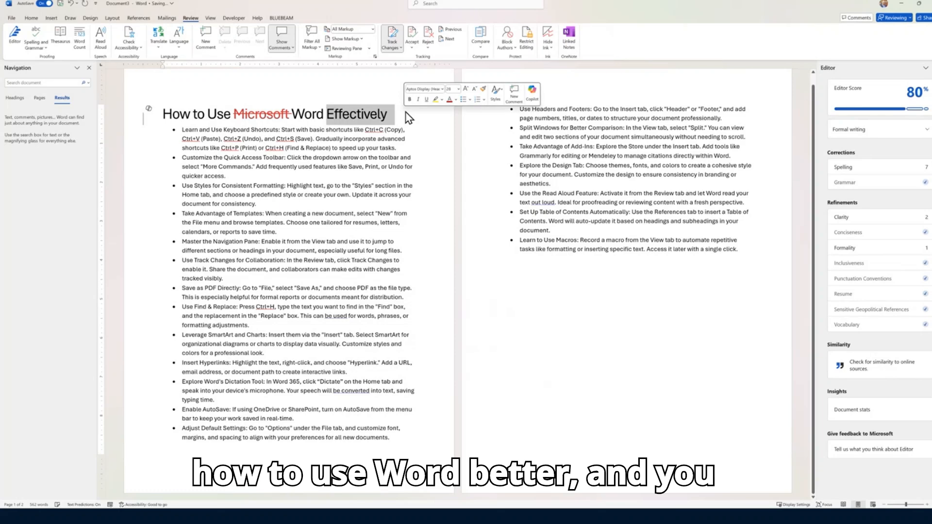
text(Better)
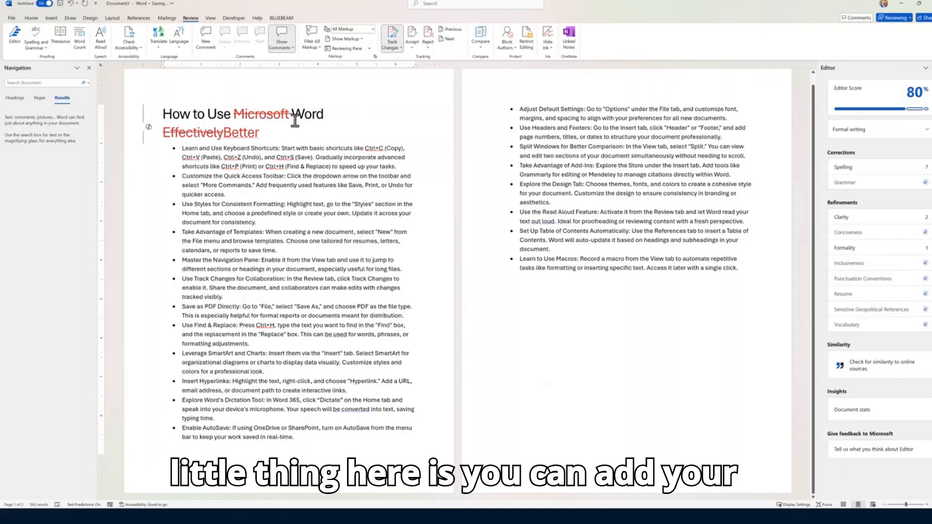
drag(260, 132, 225, 130)
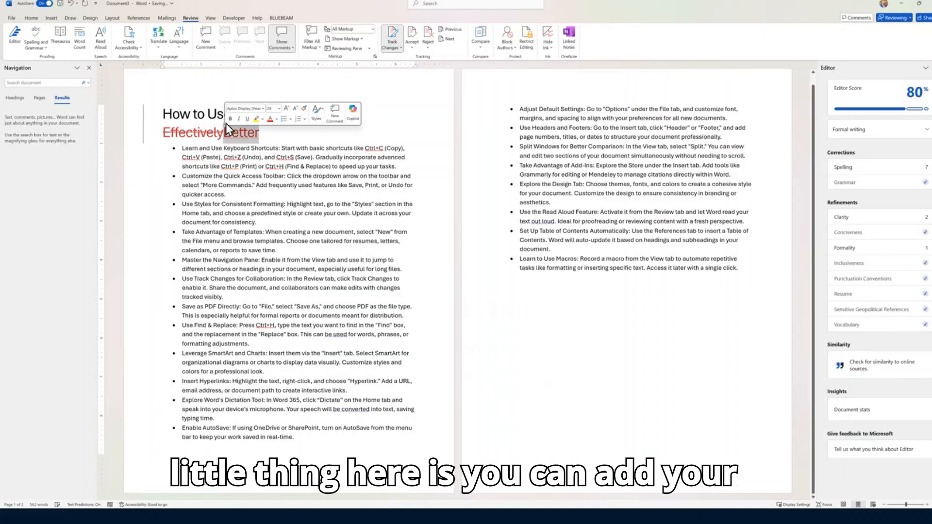
click(206, 39)
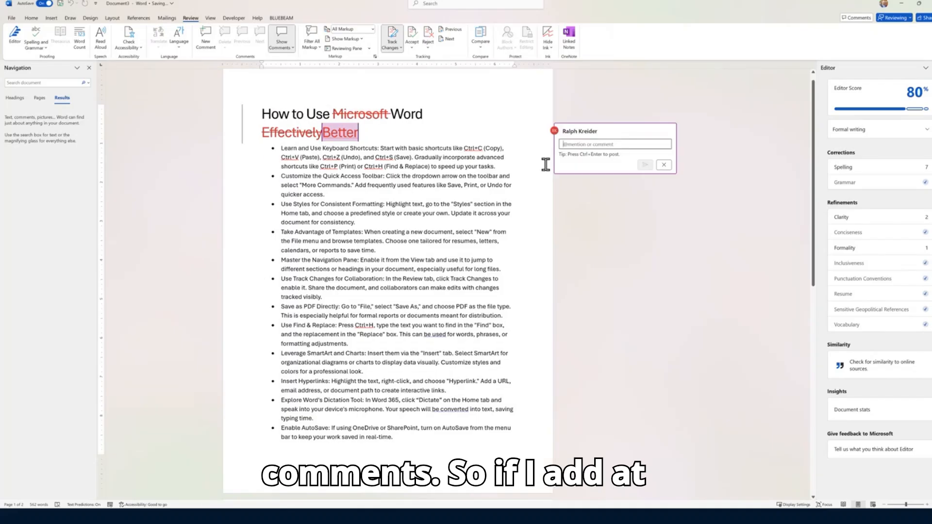
Comment on the heading assigning the collaborator 'Effective is a better term', then mark it done
text(@R)
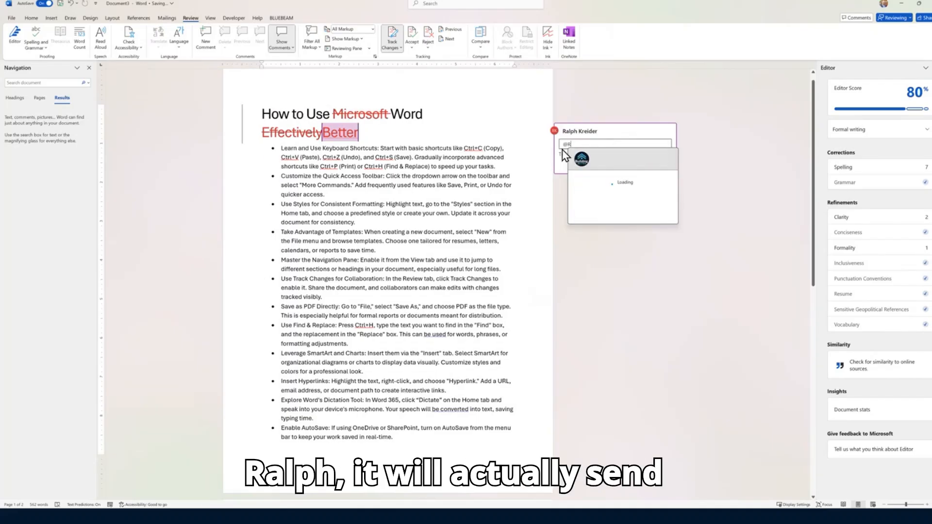
text(alph)
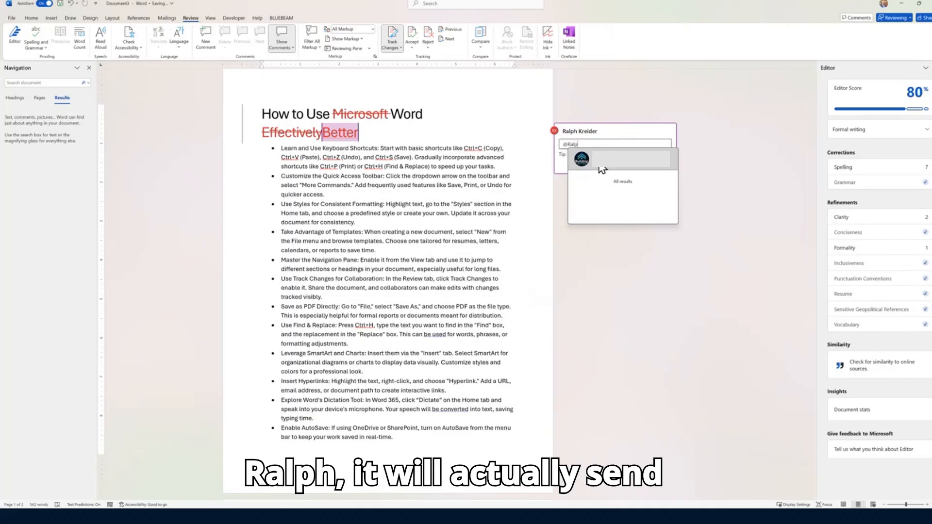
click(592, 160)
click(563, 168)
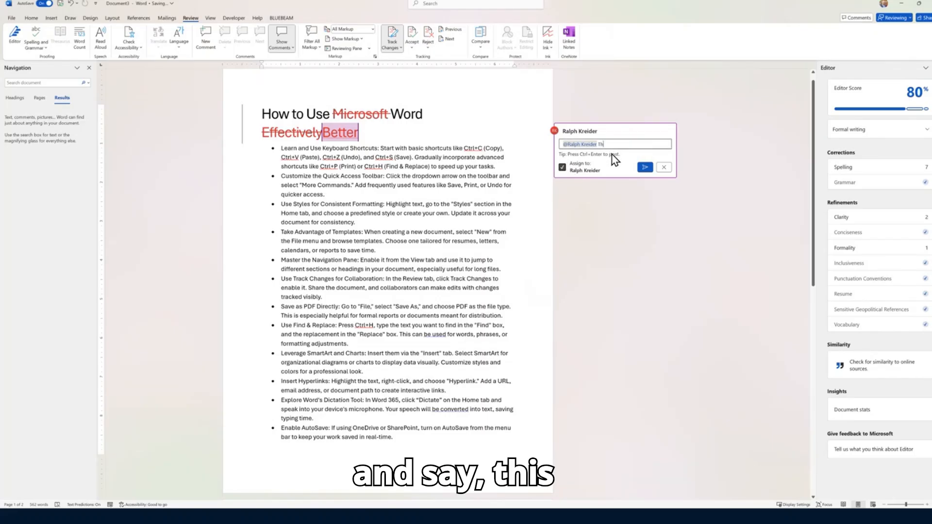
text(This)
key(BackSpace)
key(BackSpace)
key(BackSpace)
key(BackSpace)
key(BackSpace)
text(Effe)
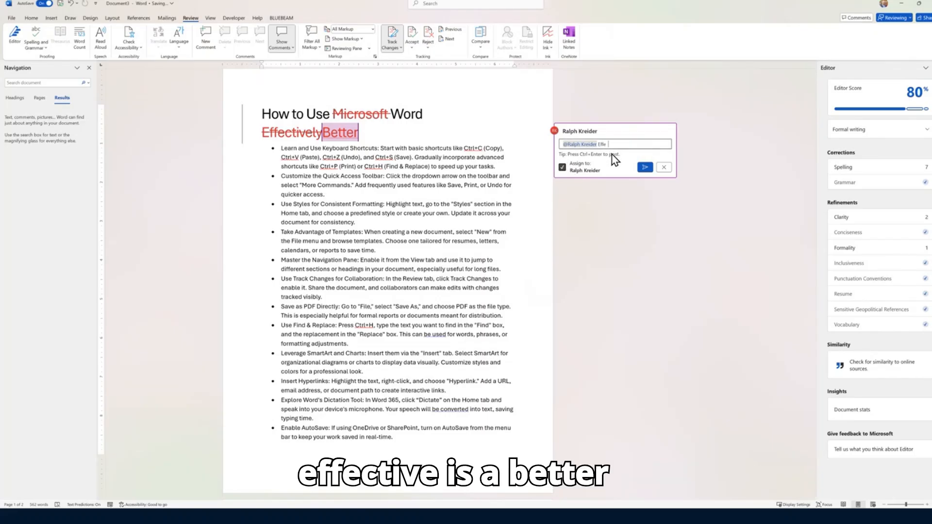
text(ctive is a better term)
key(ctrl+Return)
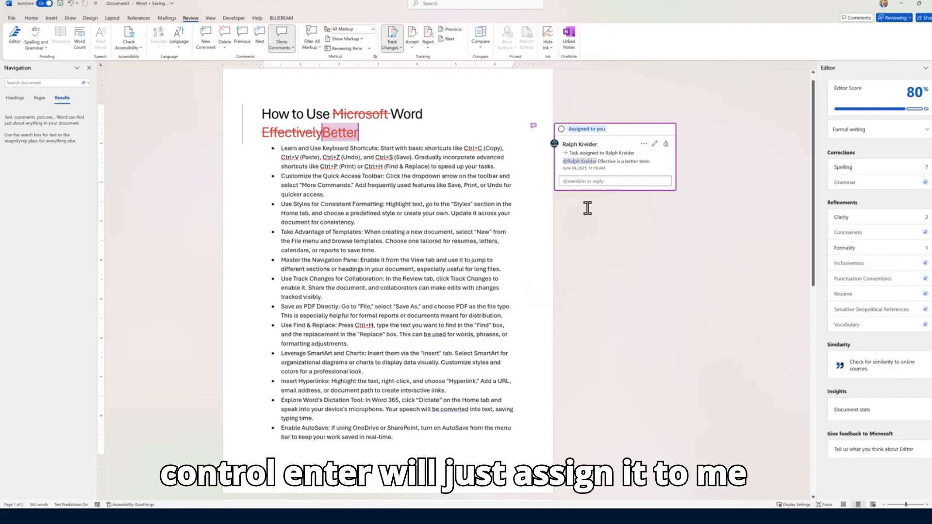
click(561, 129)
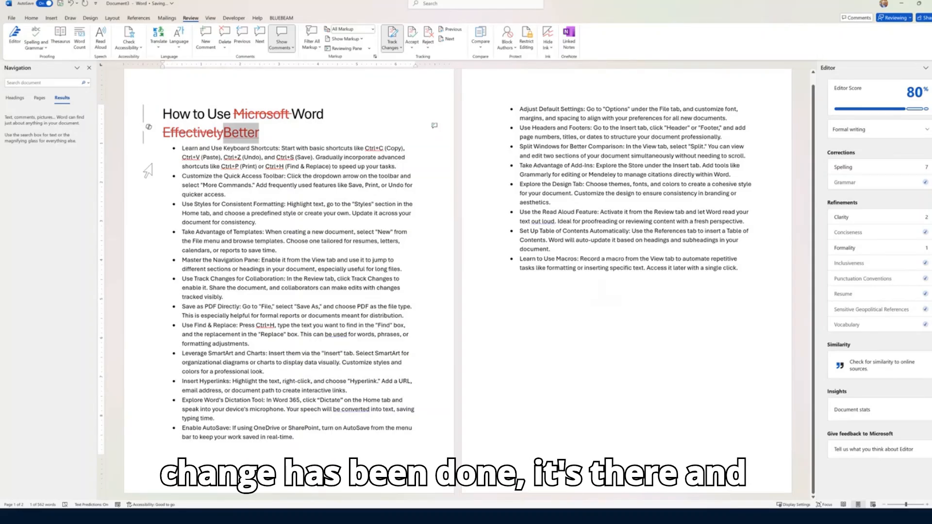
Accept all tracked changes and stop tracking
click(393, 47)
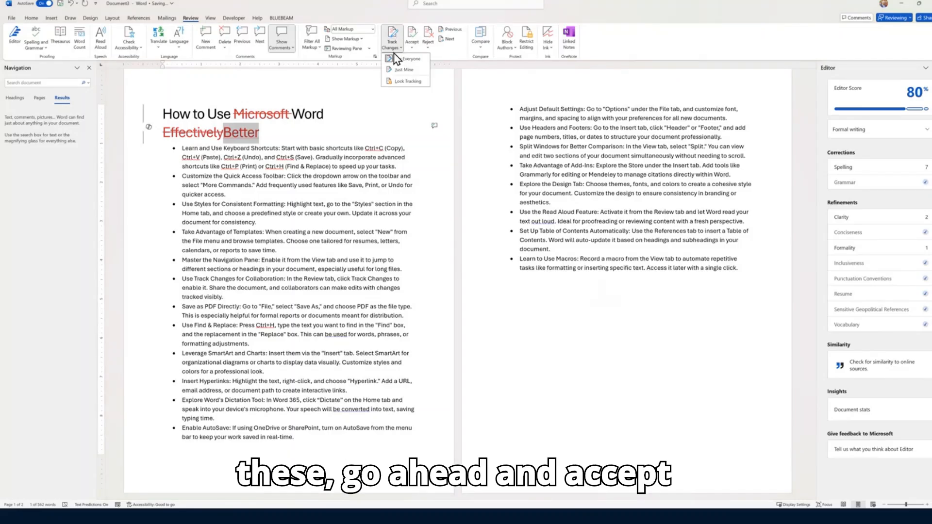
click(412, 47)
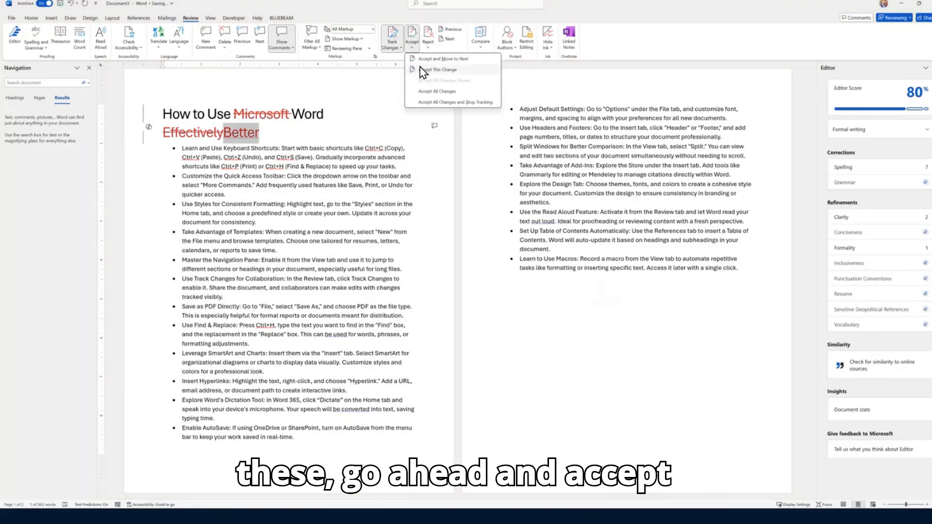
click(427, 102)
Cut 'Better' from the title and paste it back at the end with cut, paste and undo
click(378, 135)
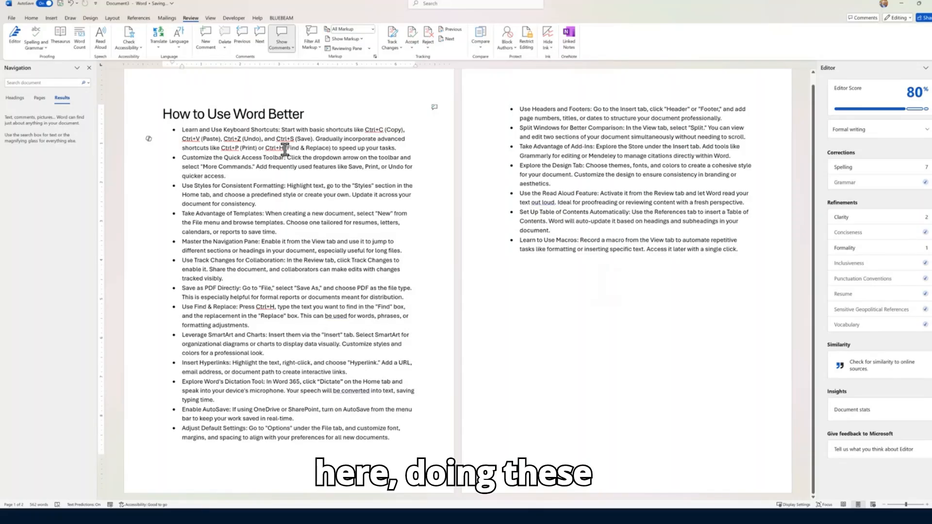
drag(287, 148, 363, 128)
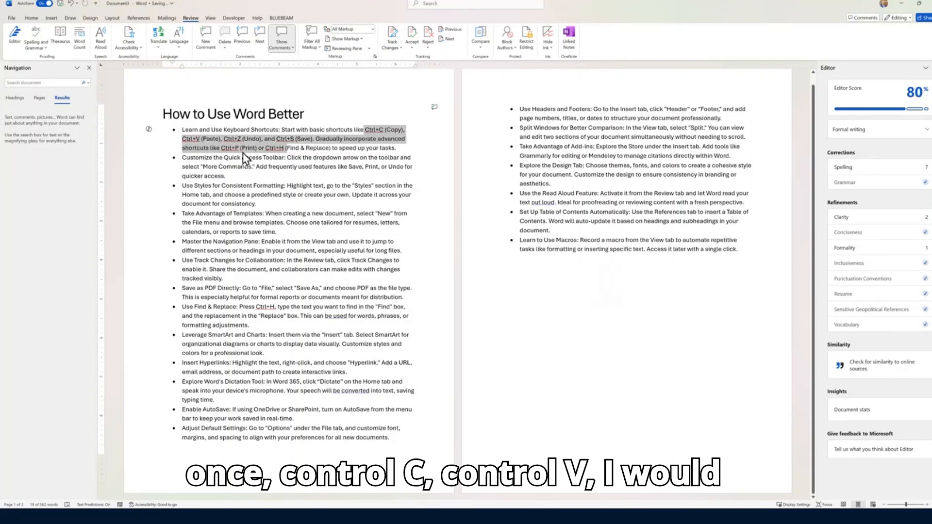
drag(305, 118, 263, 119)
key(ctrl+x)
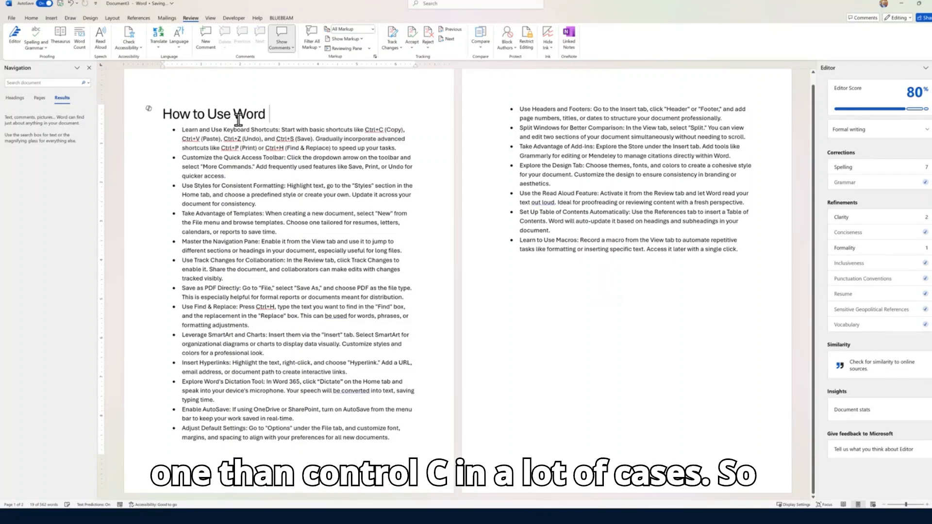
key(ctrl+v)
key(ctrl+z)
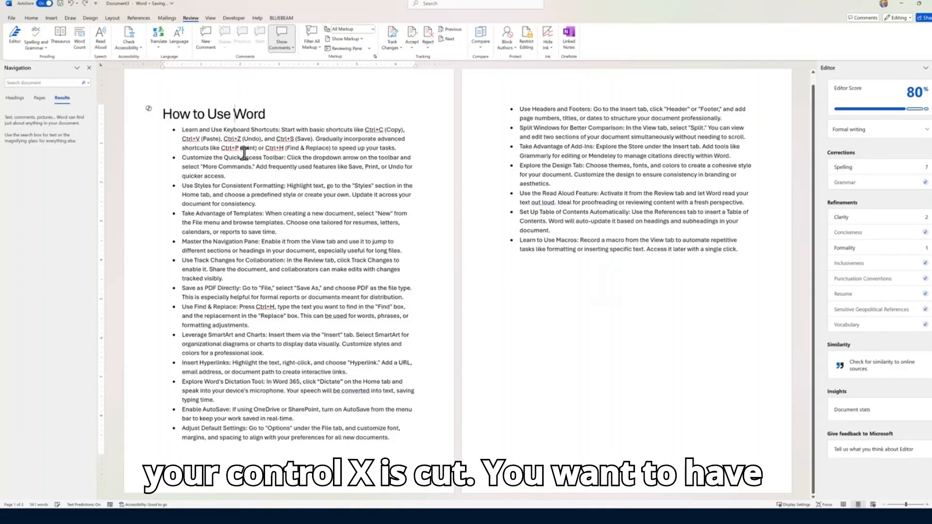
key(ctrl+v)
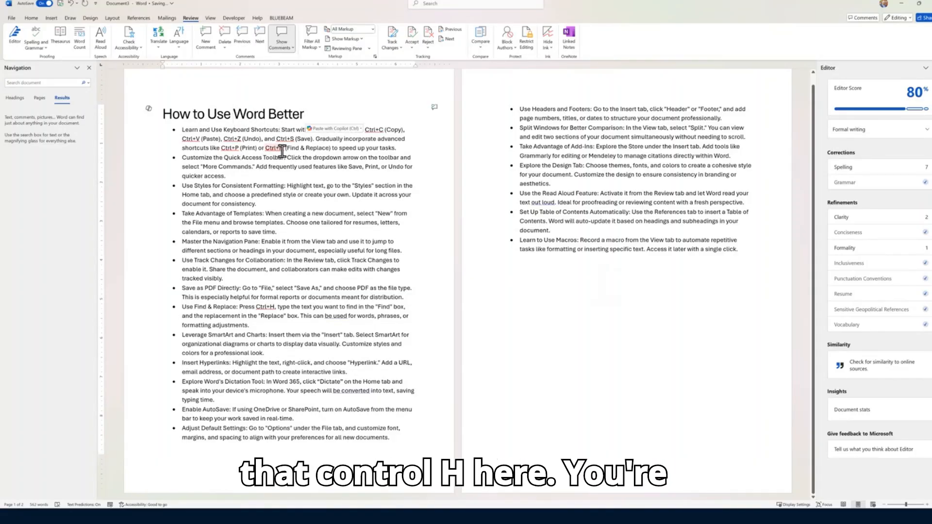
Replace every 'Better' in the document with 'effective'
key(ctrl+h)
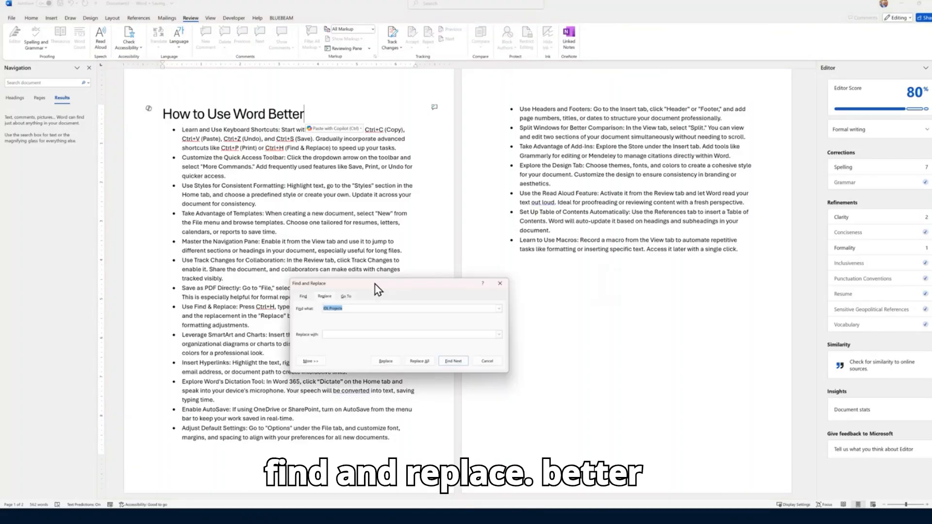
text(Better wit)
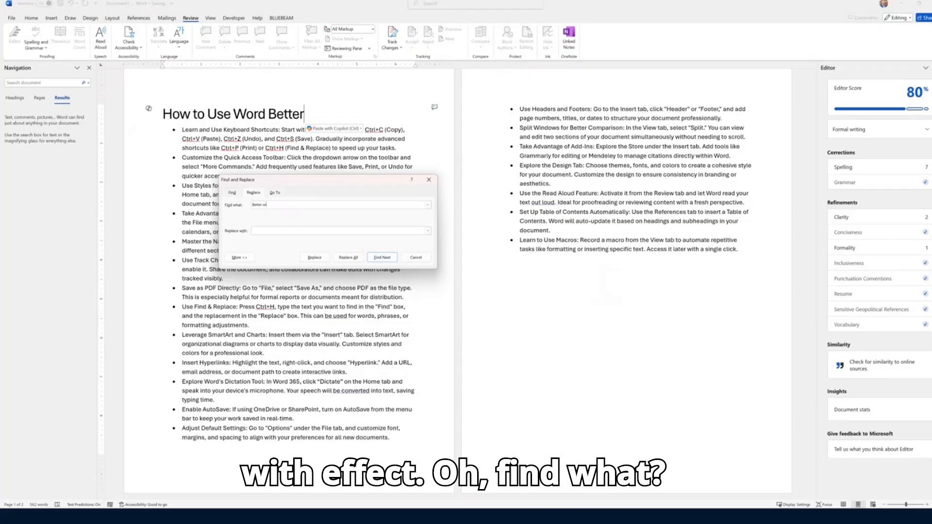
key(Tab)
text(eff)
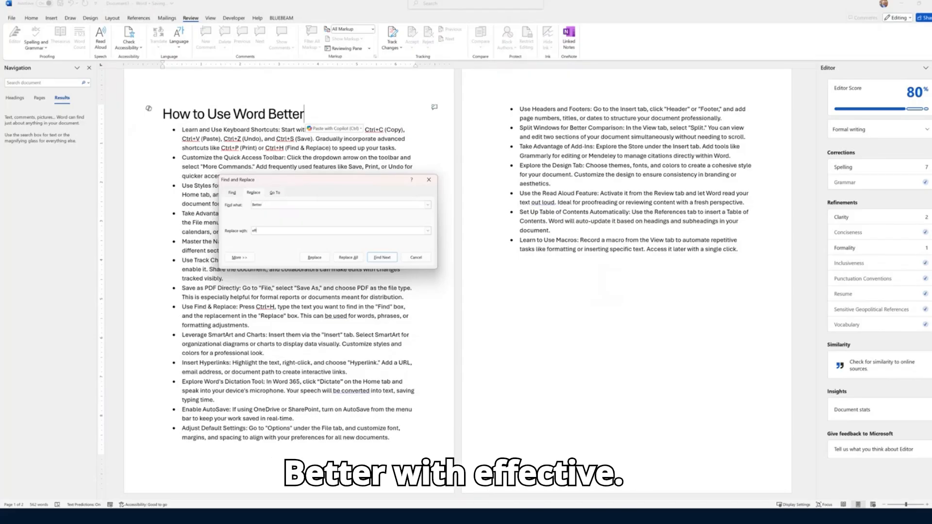
text(ective)
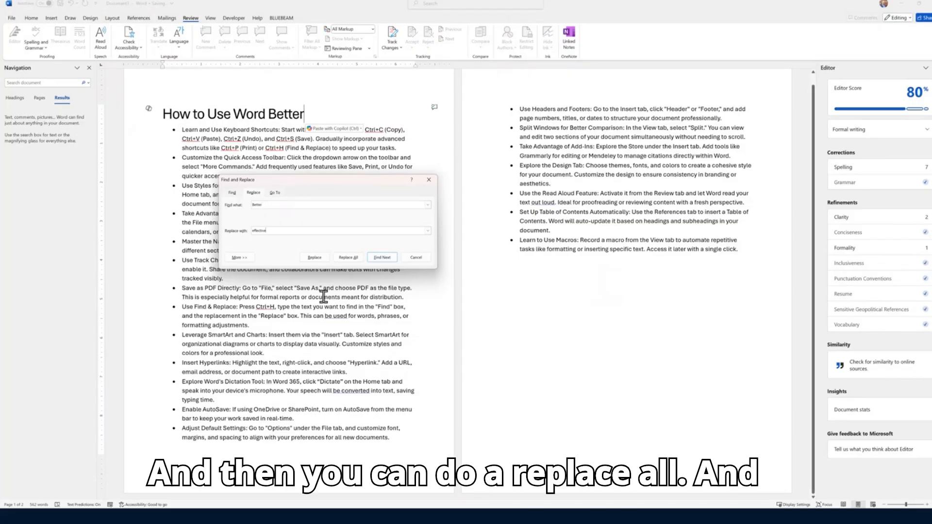
click(348, 257)
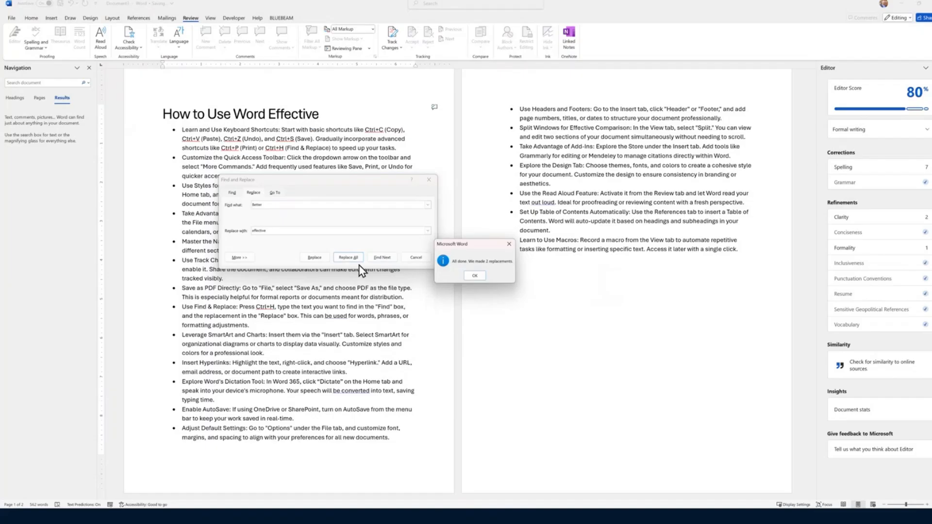
click(472, 275)
Look through the More options' Format and Special lists, then close Find and Replace
click(247, 258)
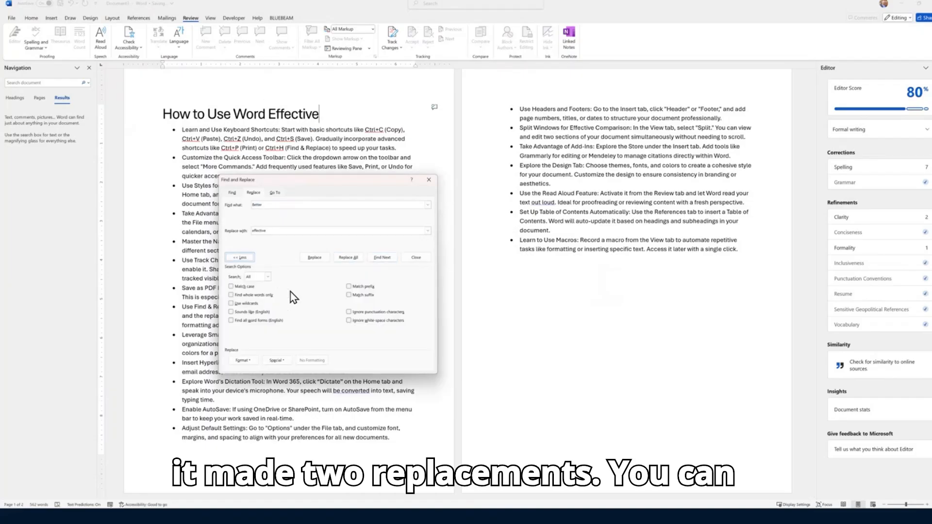
click(244, 362)
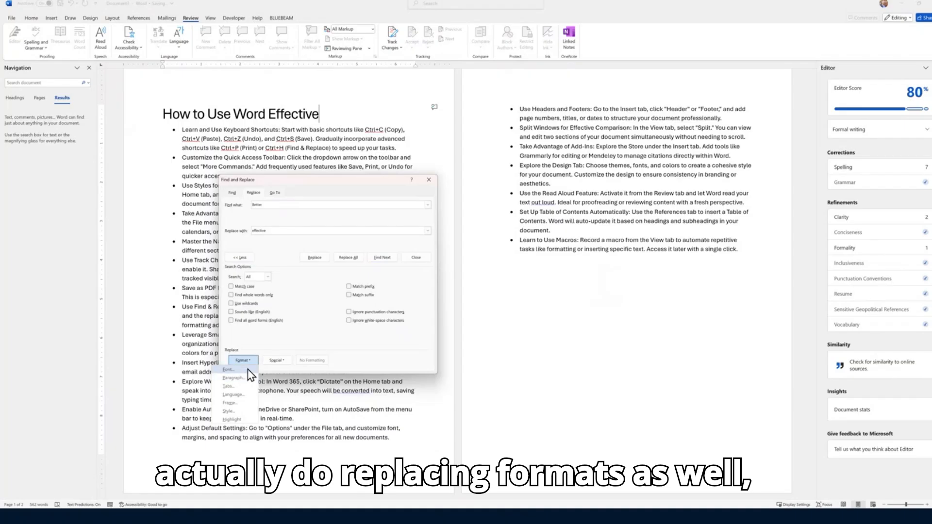
click(284, 361)
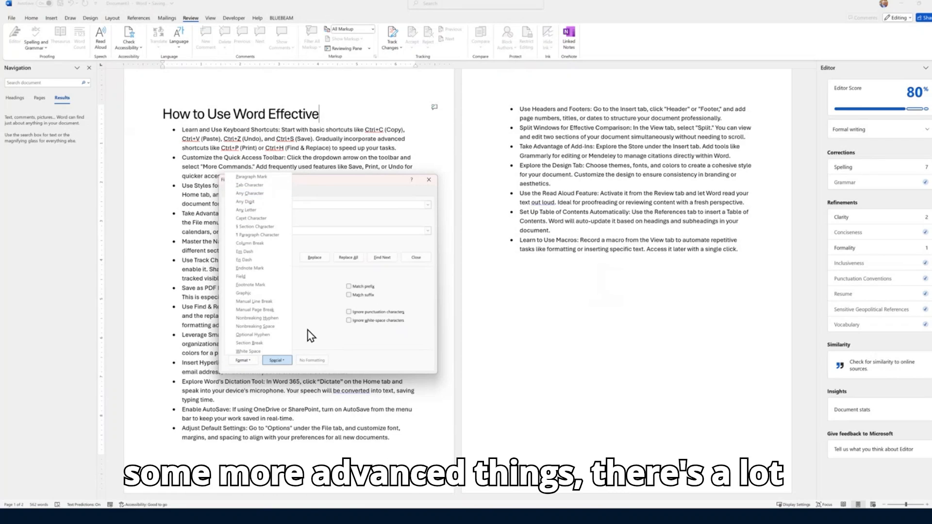
click(318, 348)
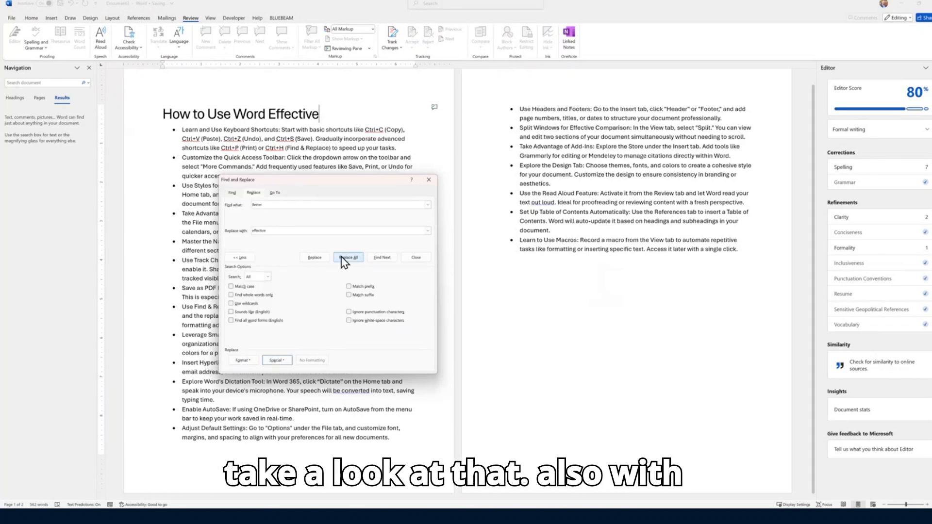
key(Escape)
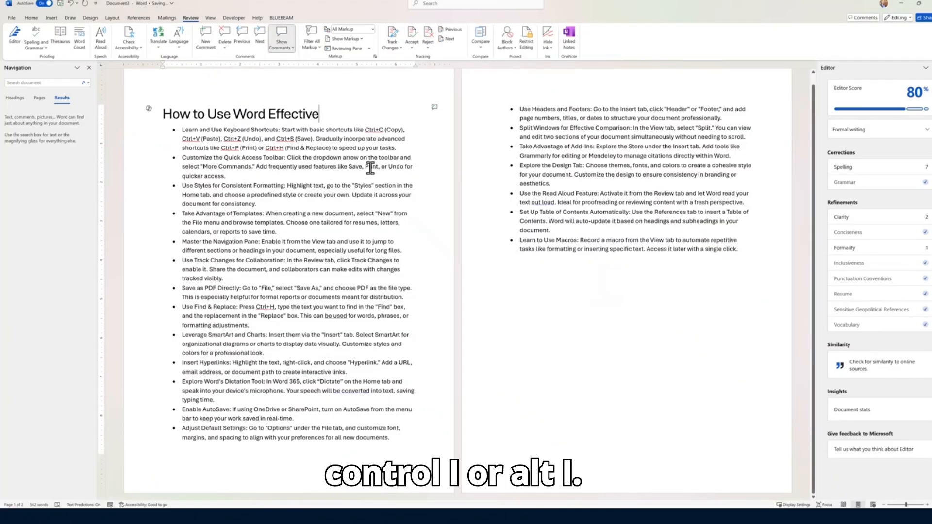
key(alt+i)
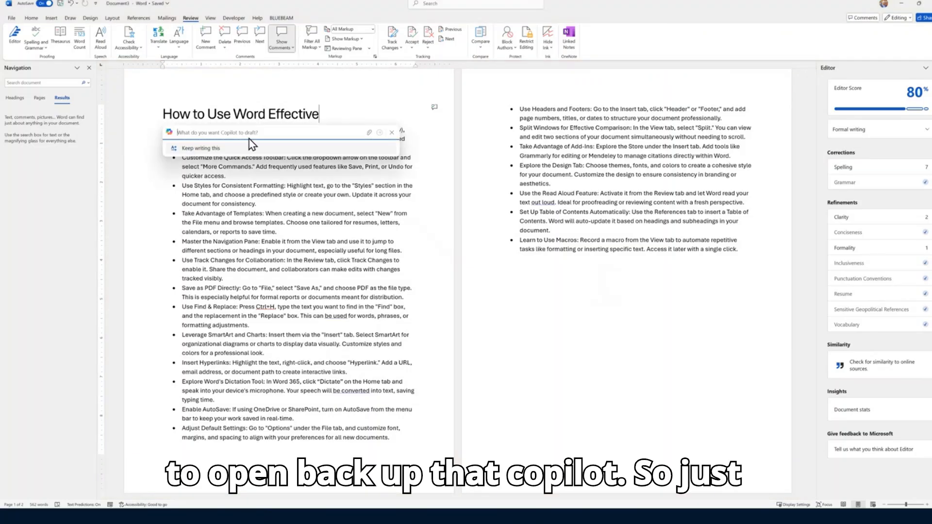
click(392, 132)
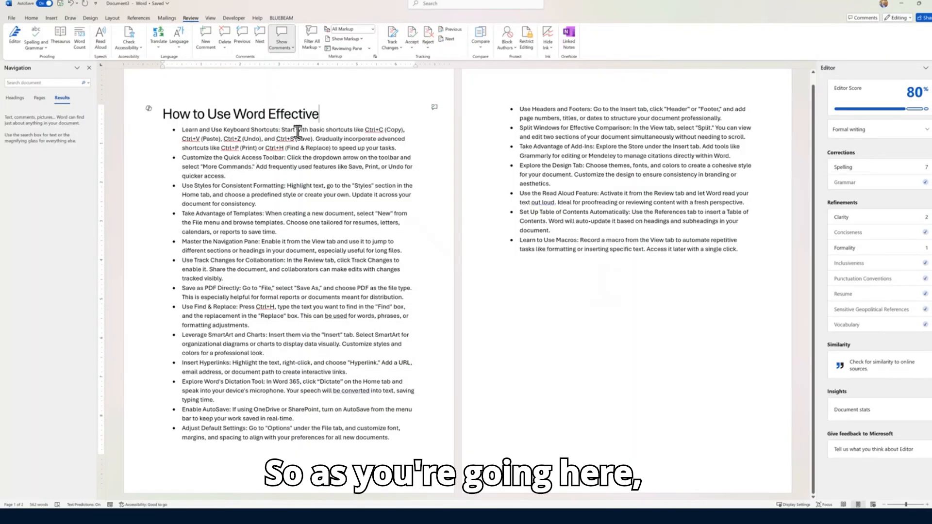
Preview the 11:09 version in Version History, return to 11:12, and close the Editor pane
click(165, 5)
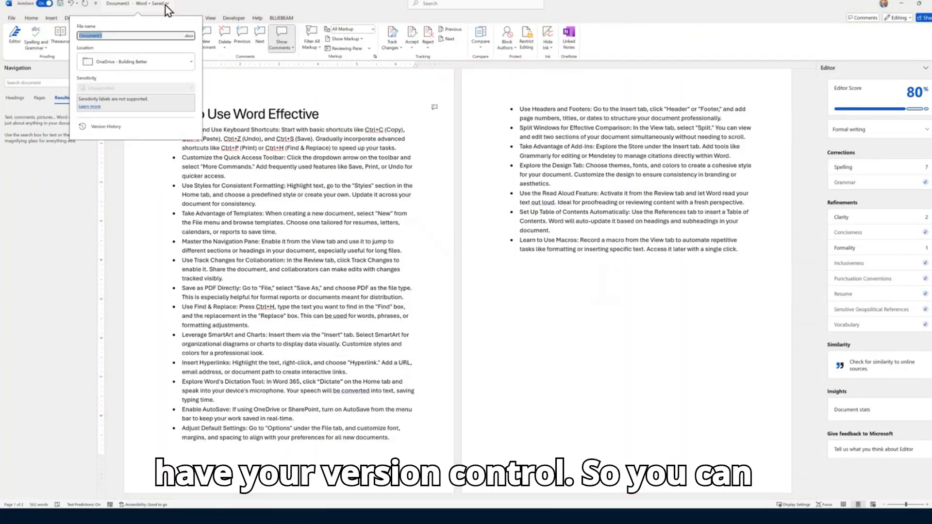
click(100, 127)
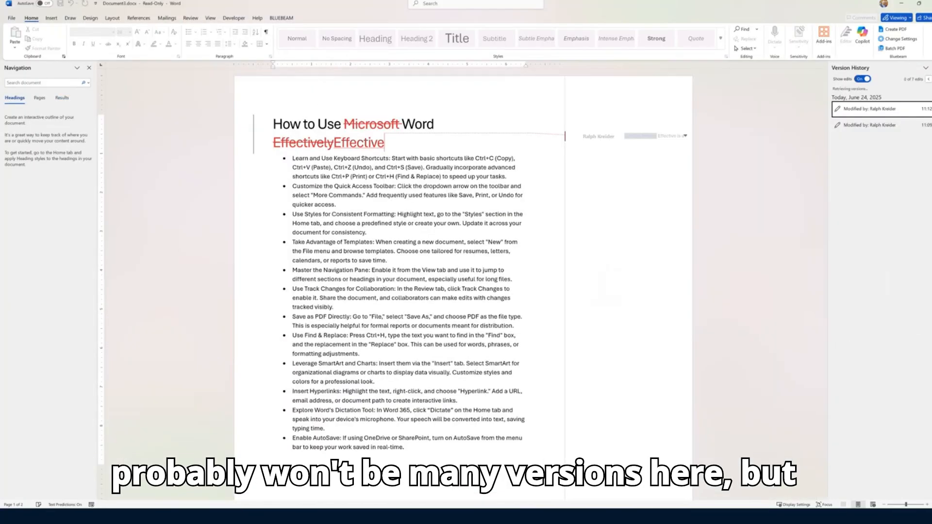
click(870, 126)
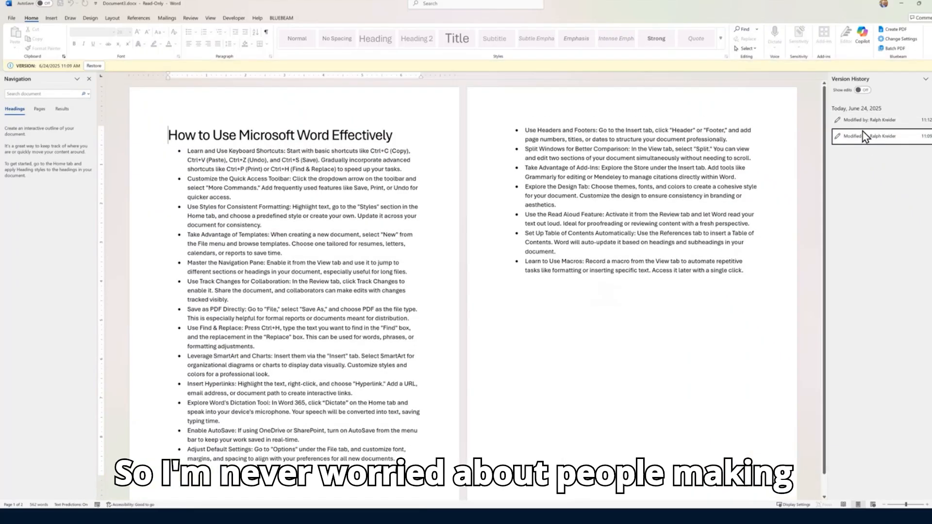
click(873, 121)
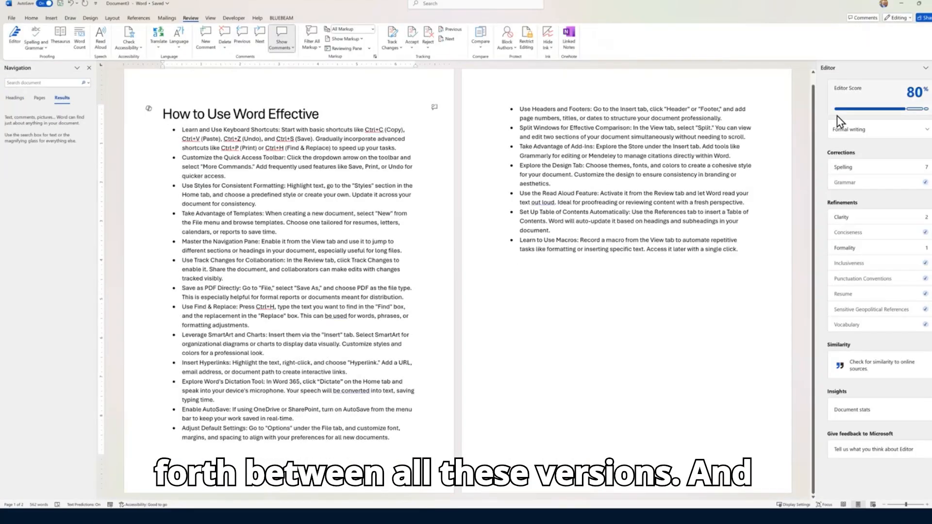
click(926, 68)
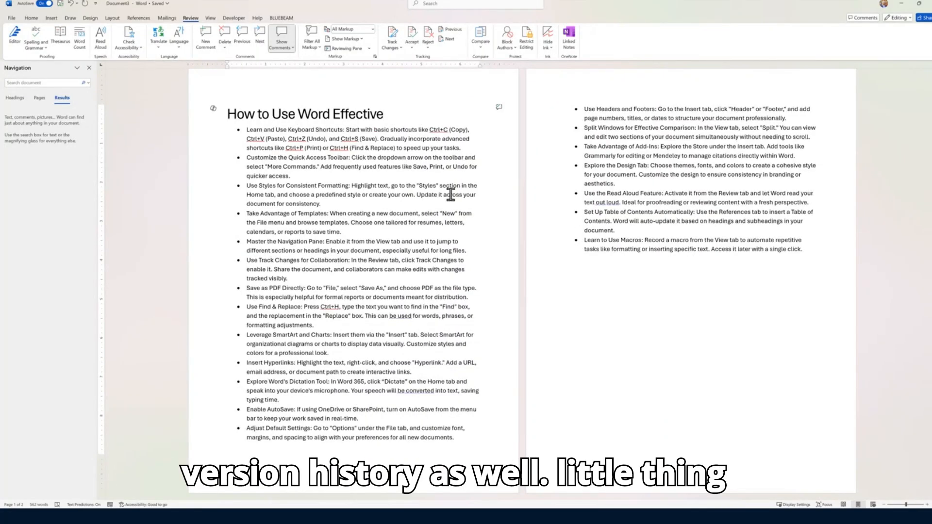
click(35, 18)
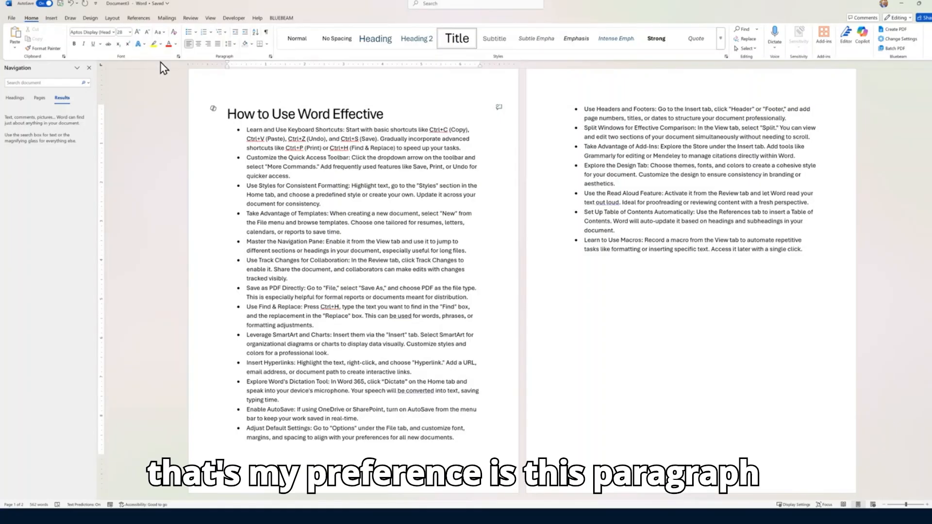
Insert a page break after the Quick Access Toolbar tip and turn the empty bullet into plain text
click(266, 32)
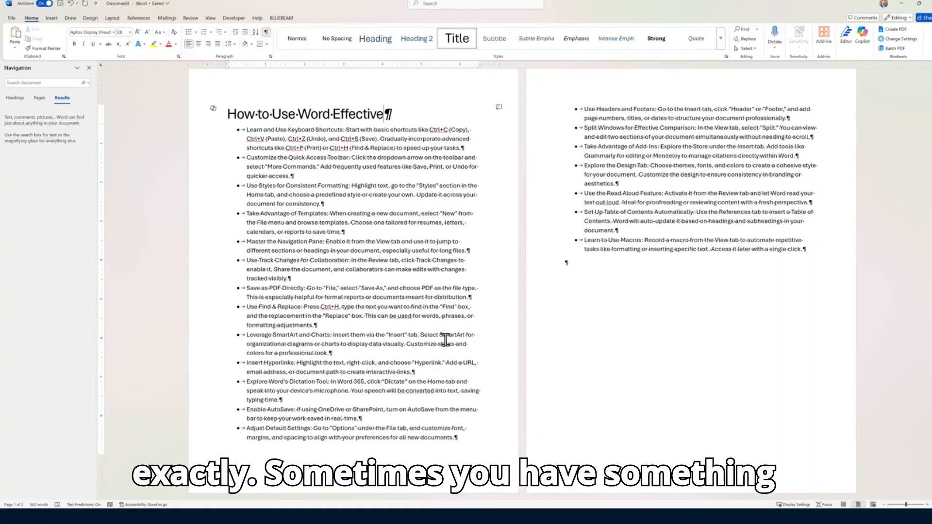
click(358, 180)
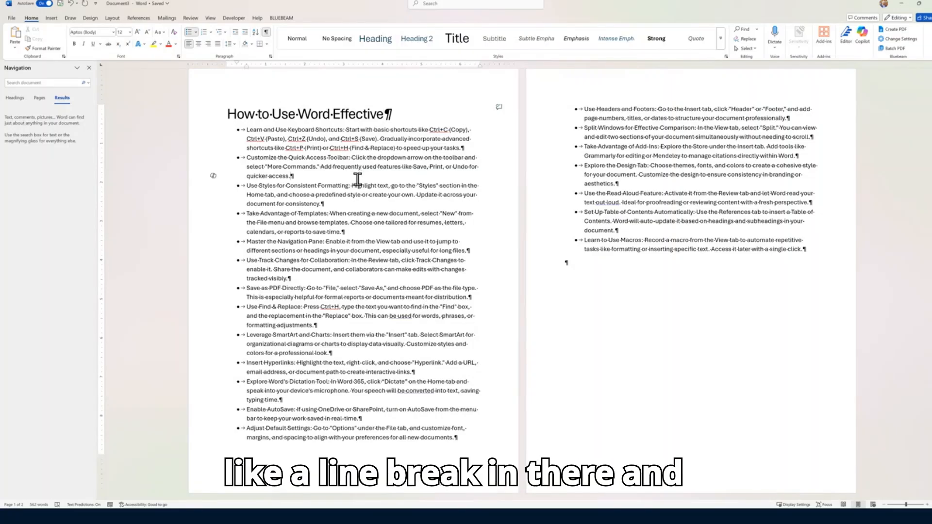
key(ctrl+Return)
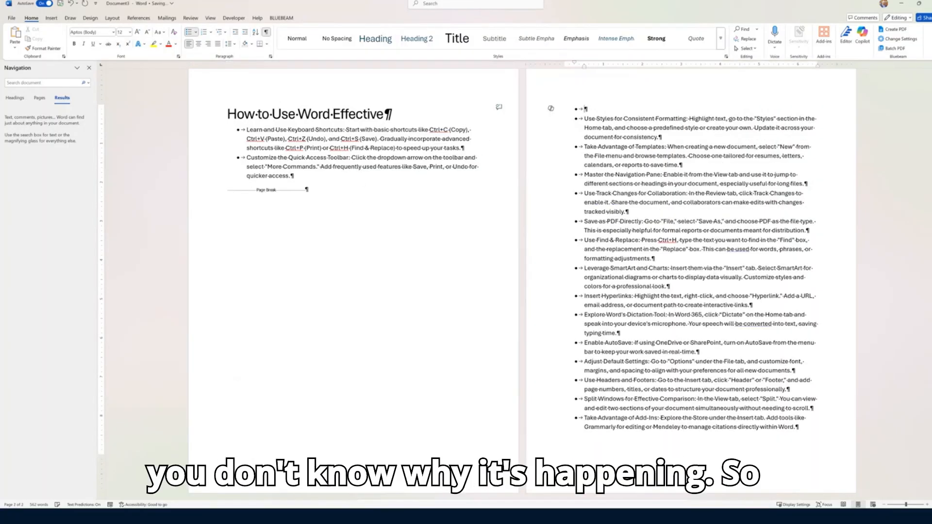
click(297, 38)
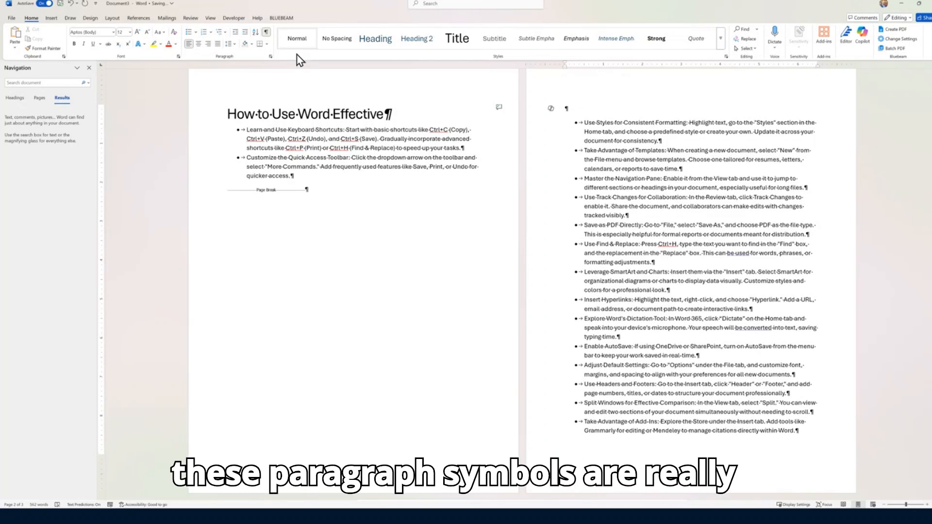
click(266, 33)
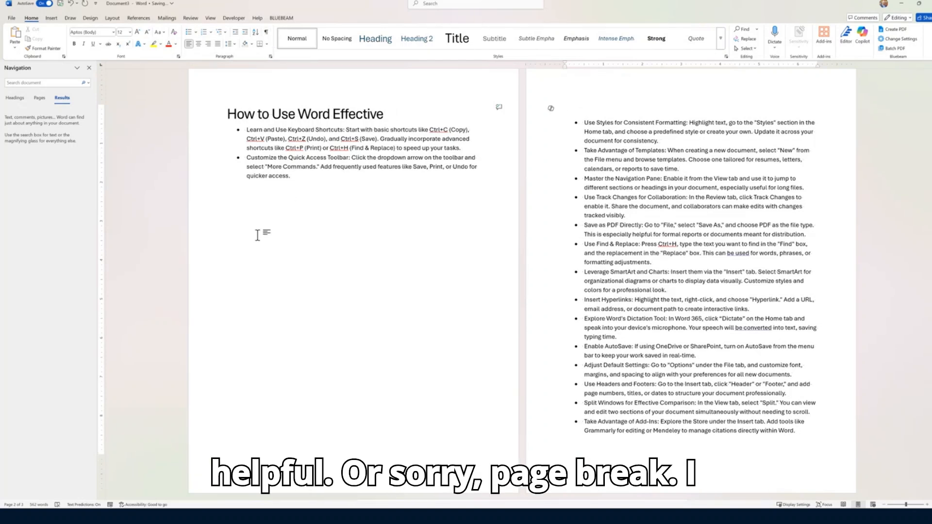
click(268, 33)
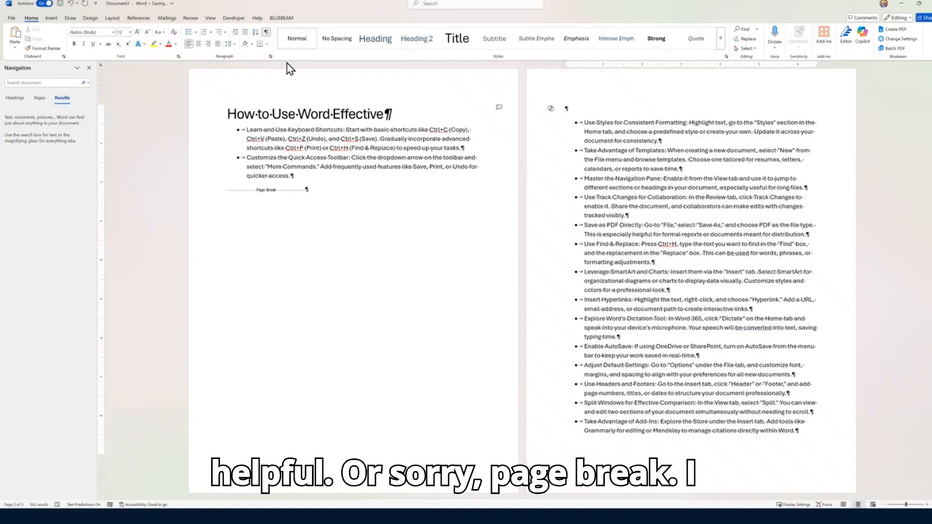
Add blank paragraphs before the page 1 break to push content down, then delete them and the break
drag(308, 191, 214, 189)
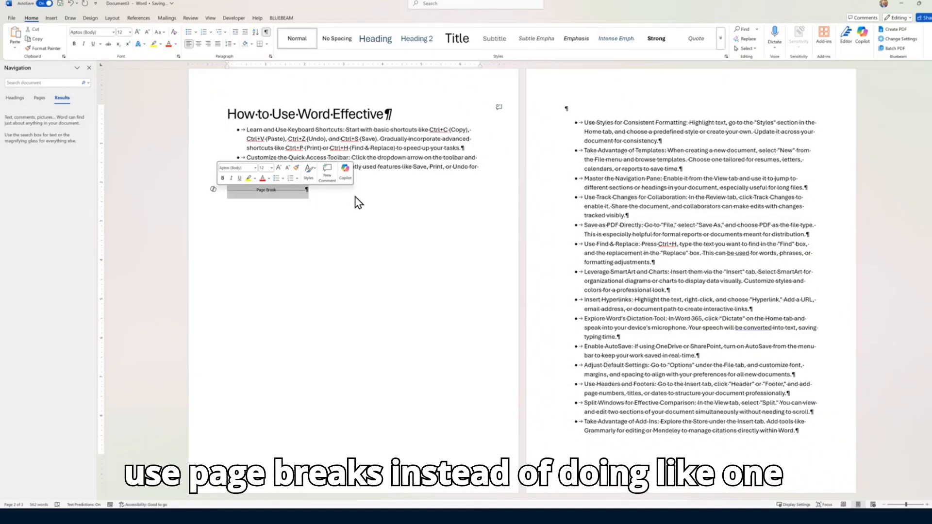
click(314, 188)
key(Return)
key(Return)
key(Return)
key(Return)
key(Return)
key(Return)
key(Return)
key(Return)
key(Return)
key(Return)
key(Return)
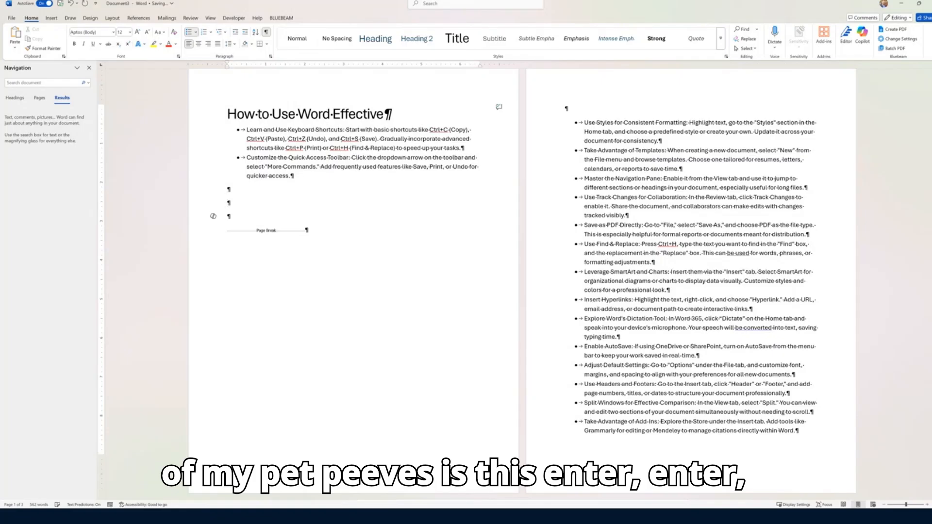
key(Return)
key(Return)
key(Return)
key(Return)
key(Return)
key(Return)
key(Return)
key(Return)
key(Return)
key(Return)
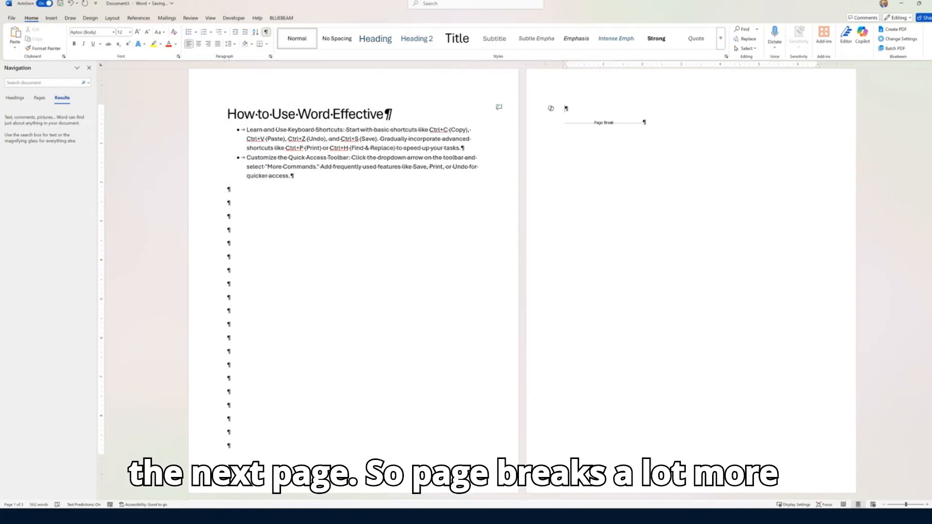
key(Delete)
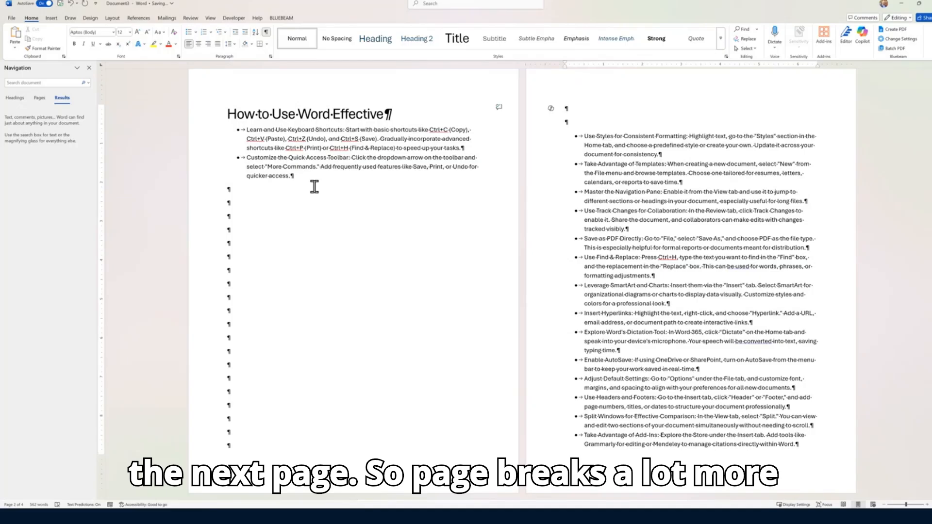
key(Delete)
key(Delete)
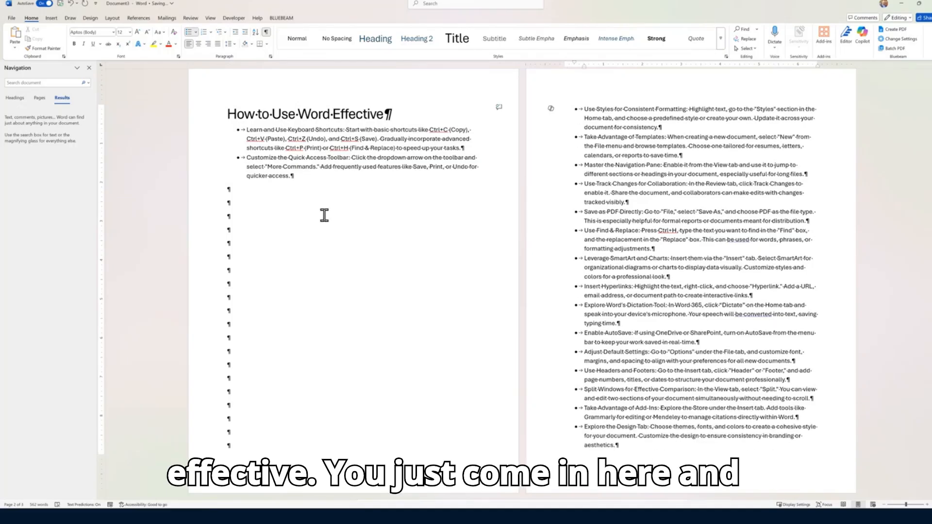
Reinsert a page break after the second tip and delete the empty paragraphs on page 2
click(316, 180)
key(ctrl+Return)
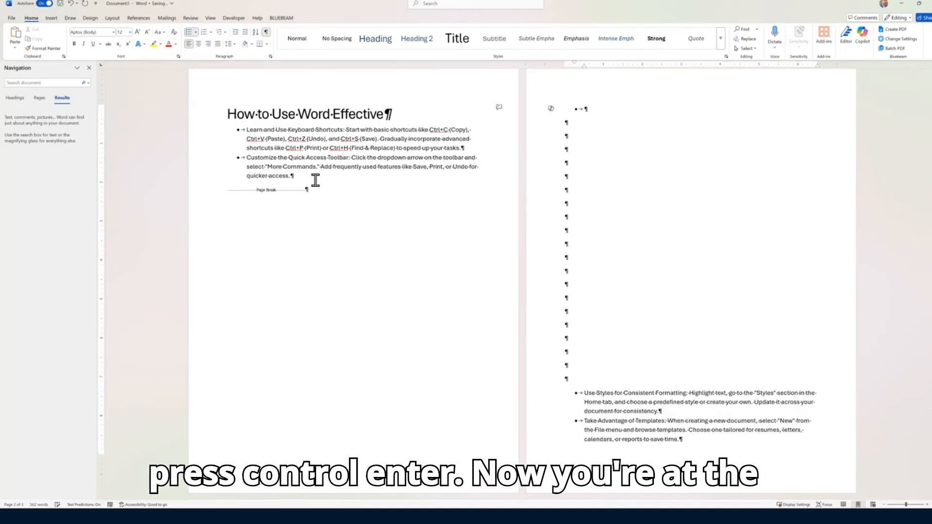
drag(590, 110, 600, 374)
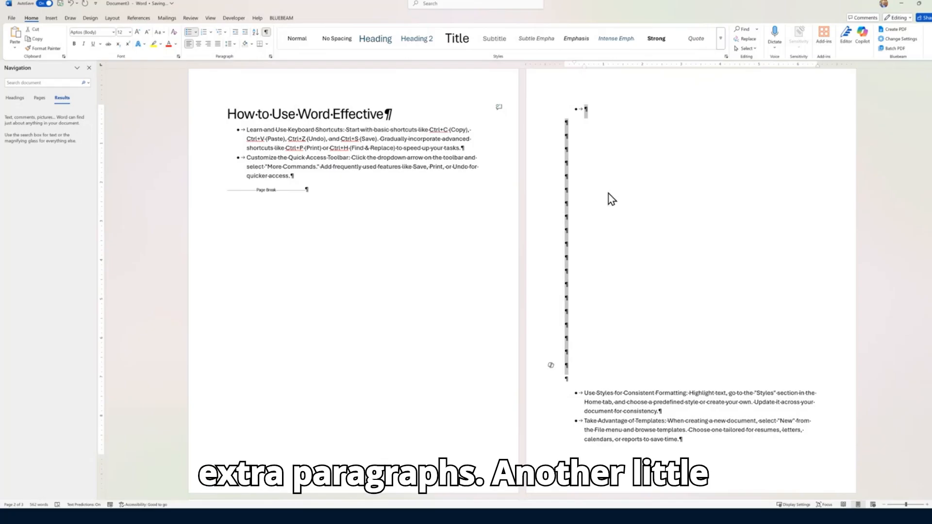
drag(608, 107, 587, 381)
key(Delete)
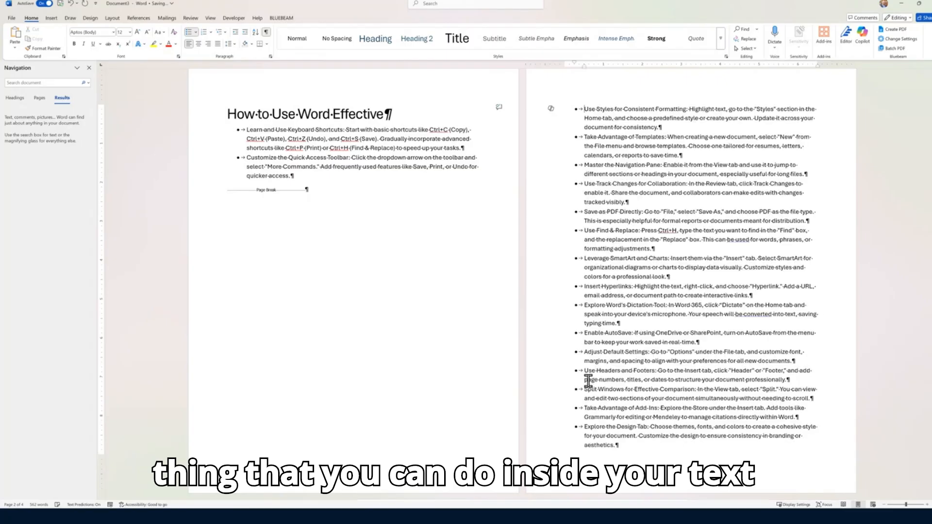
Split the Use Styles for Consistent Formatting tip into four lines with line breaks
click(689, 109)
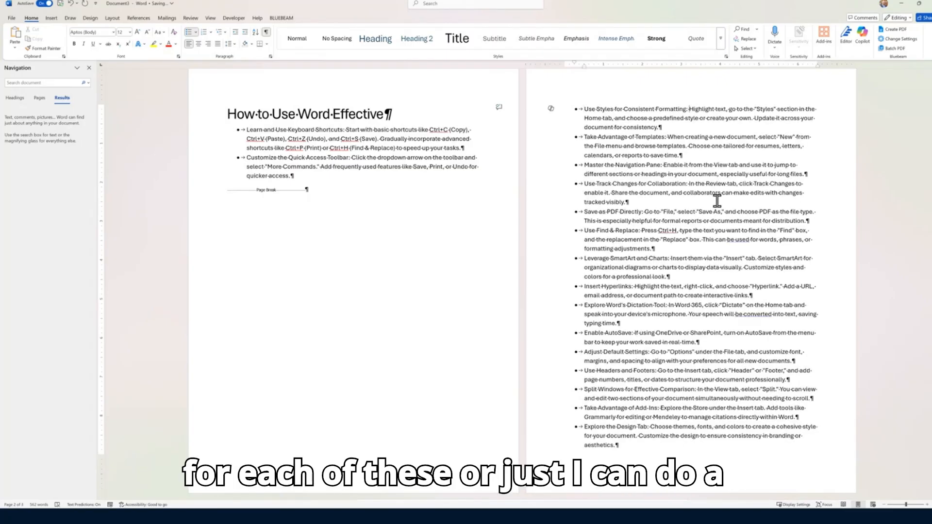
key(shift+Return)
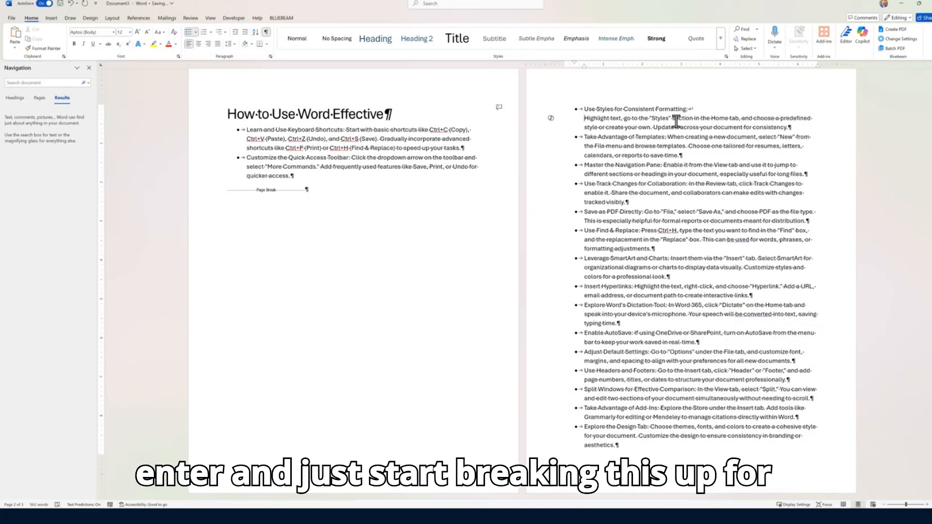
click(742, 117)
key(shift+Return)
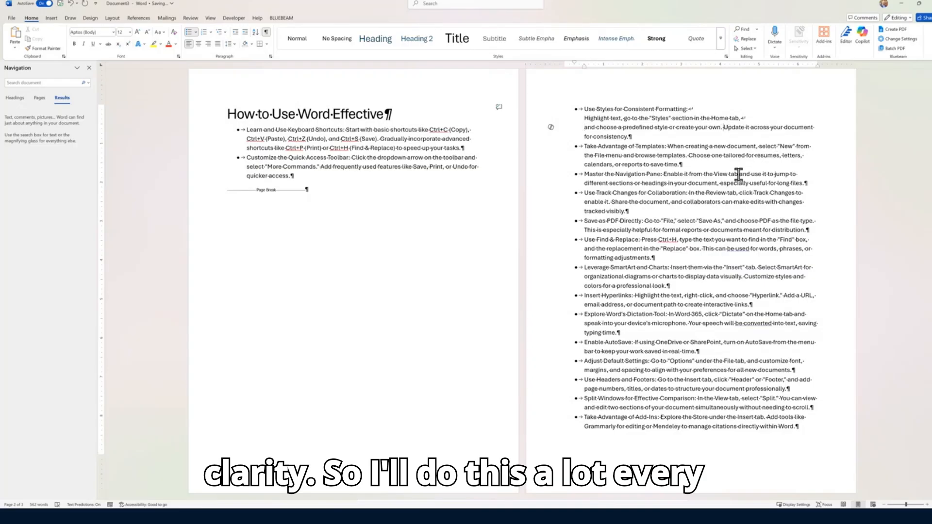
key(shift+Return)
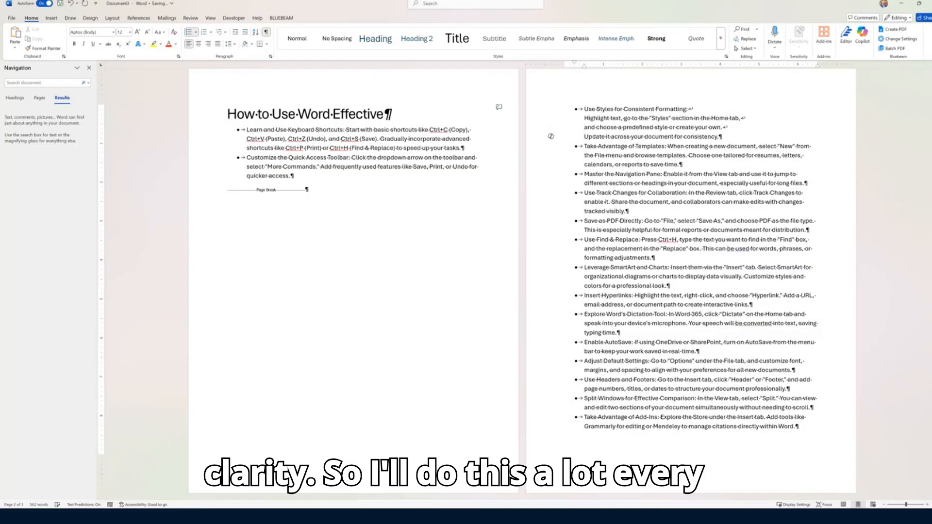
Hide formatting marks and add an empty line after 'consistency.'
click(265, 33)
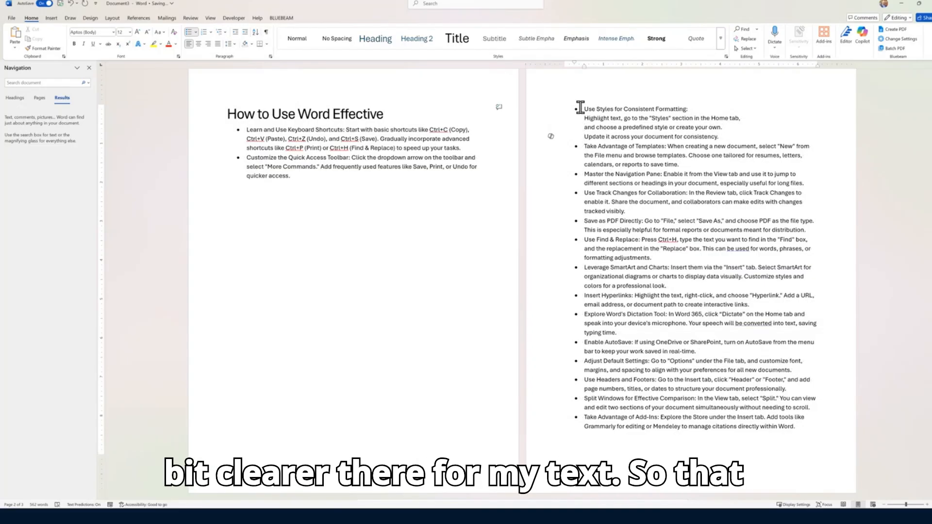
drag(580, 108, 723, 134)
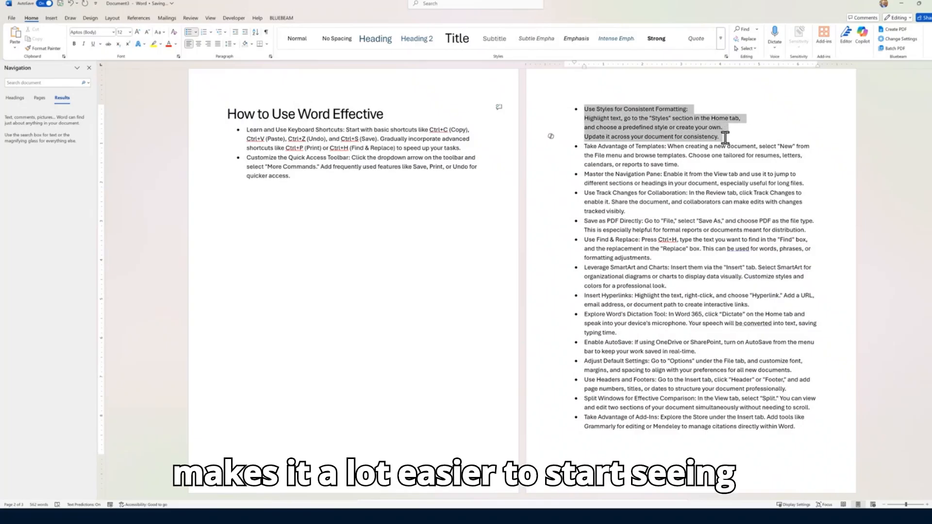
click(729, 137)
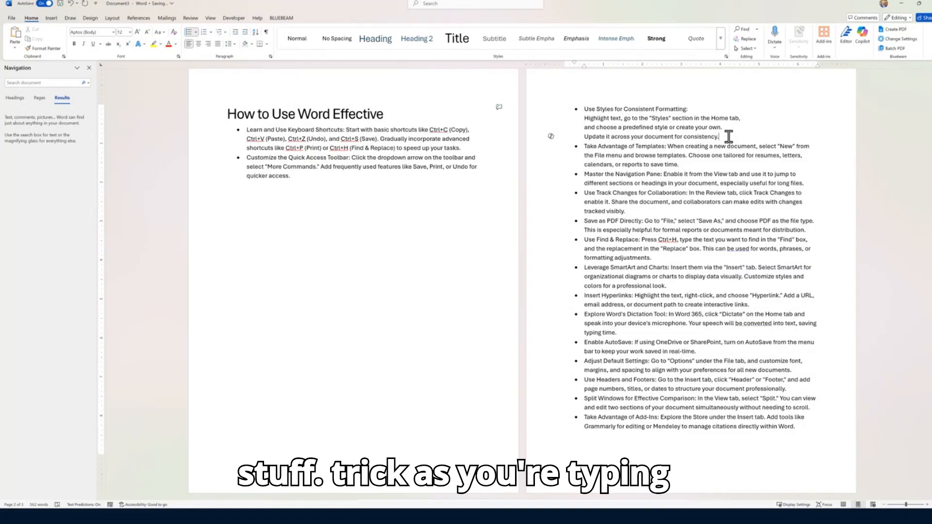
key(Return)
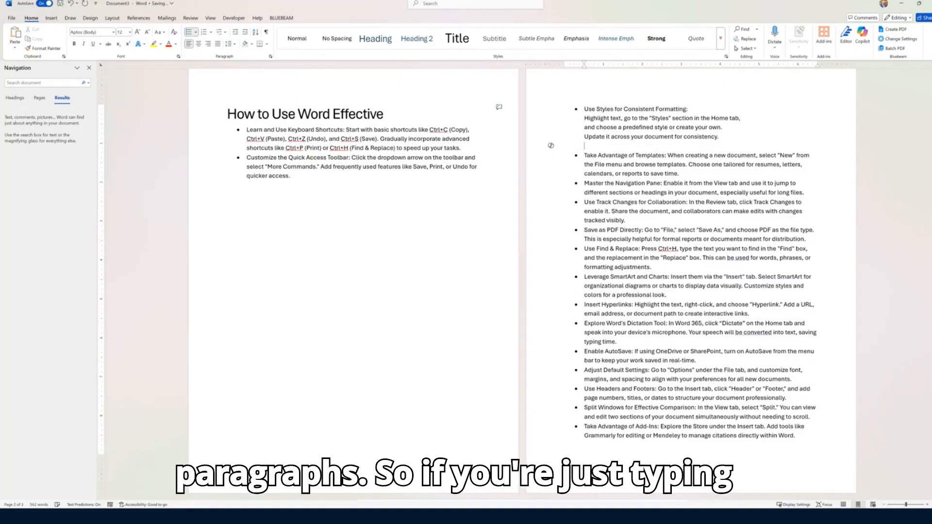
Type a 'Typing along' practice line followed by a dash list: Issue 1, 2, 3
key(Return)
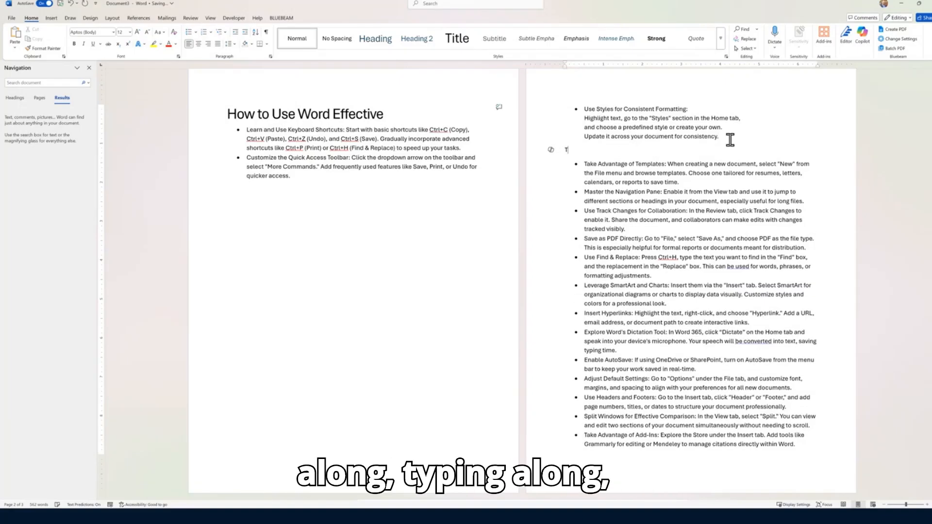
text(Typing allong:)
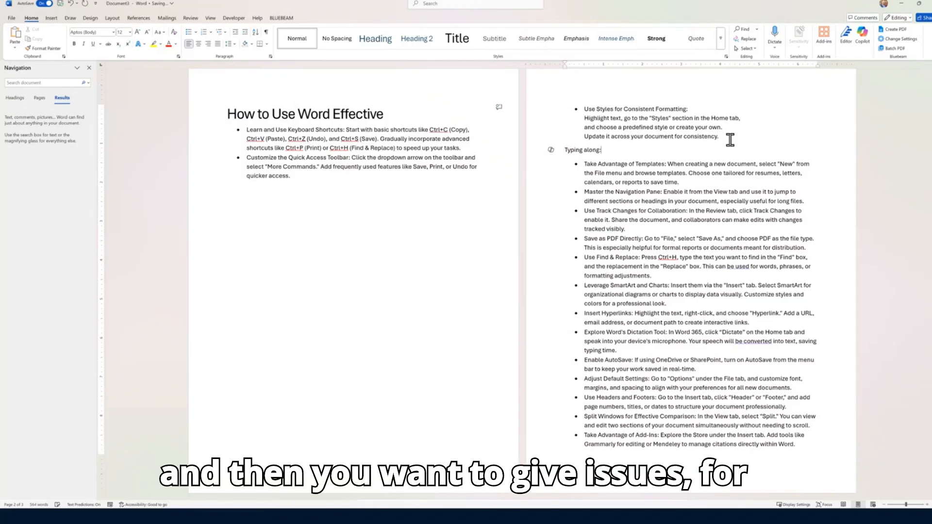
key(Return)
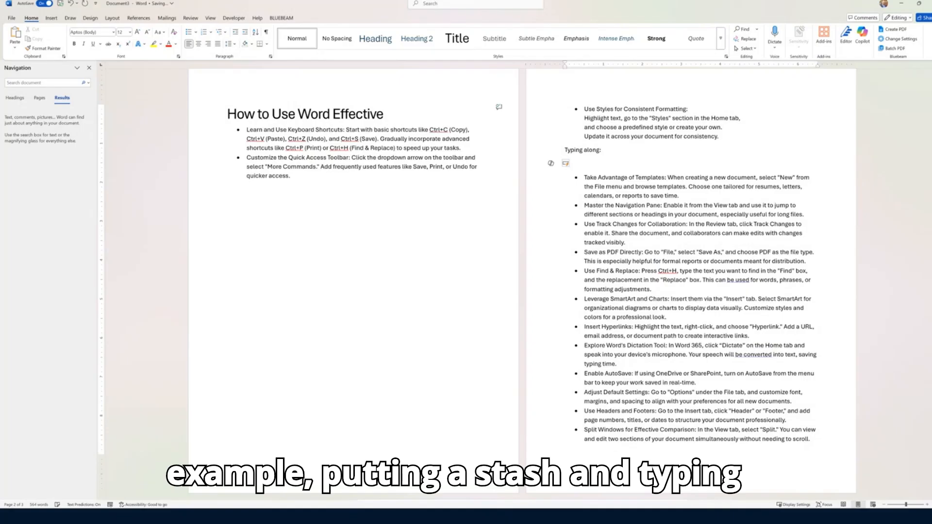
text(- )
text(Isu)
key(BackSpace)
text(s)
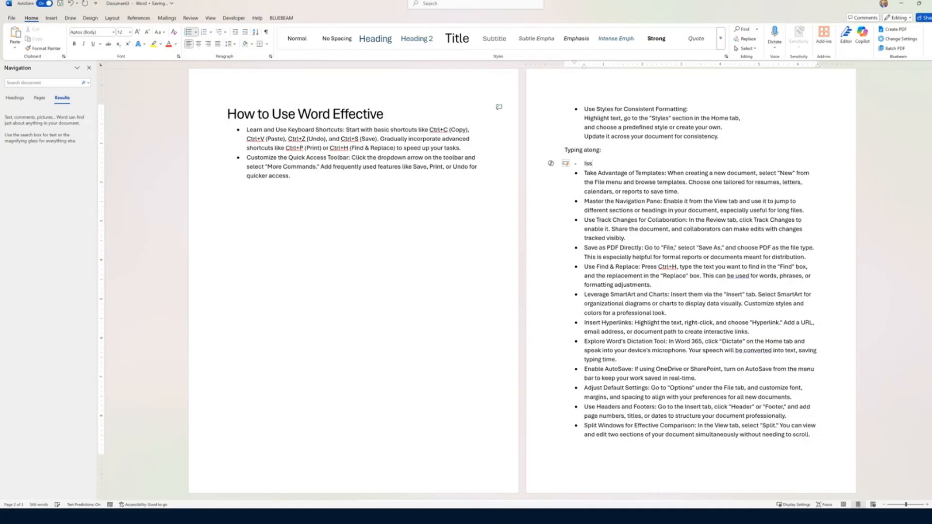
text(ue 1)
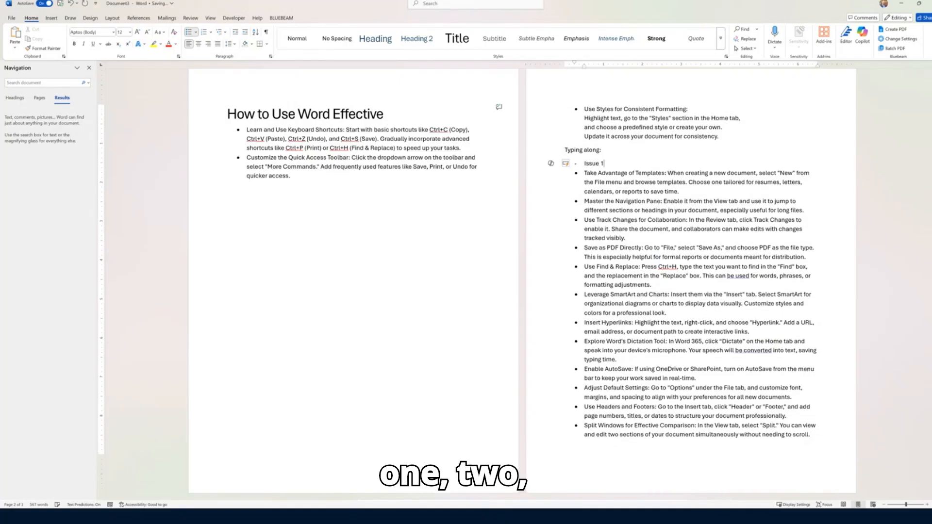
key(Return)
text(2)
key(Return)
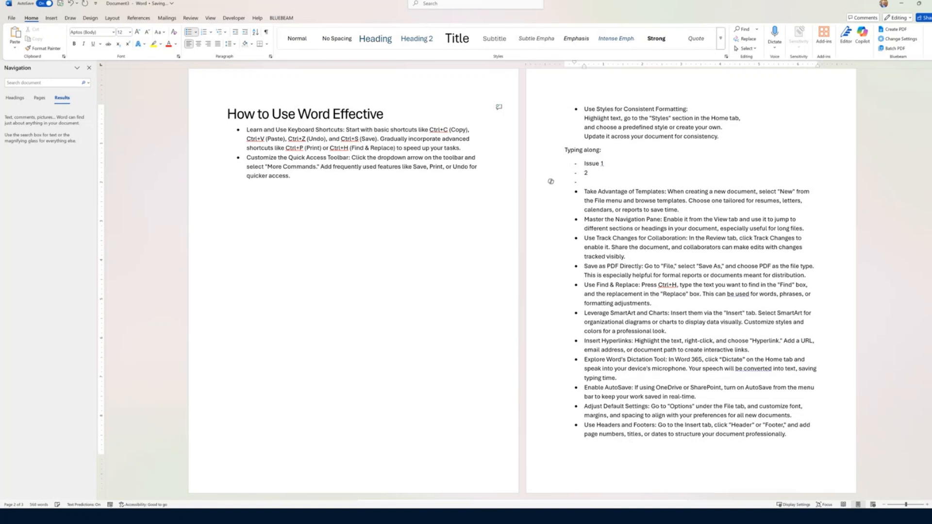
text(3)
key(Return)
key(Return)
key(Return)
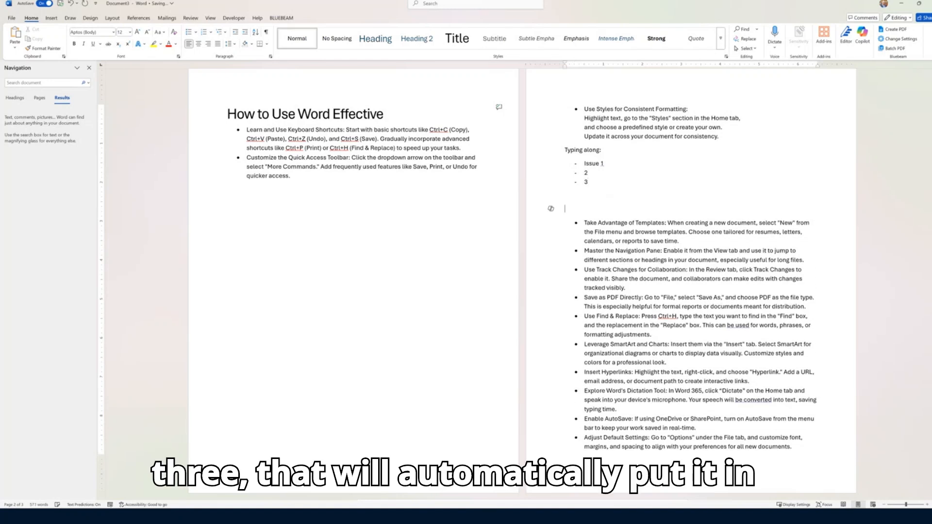
key(BackSpace)
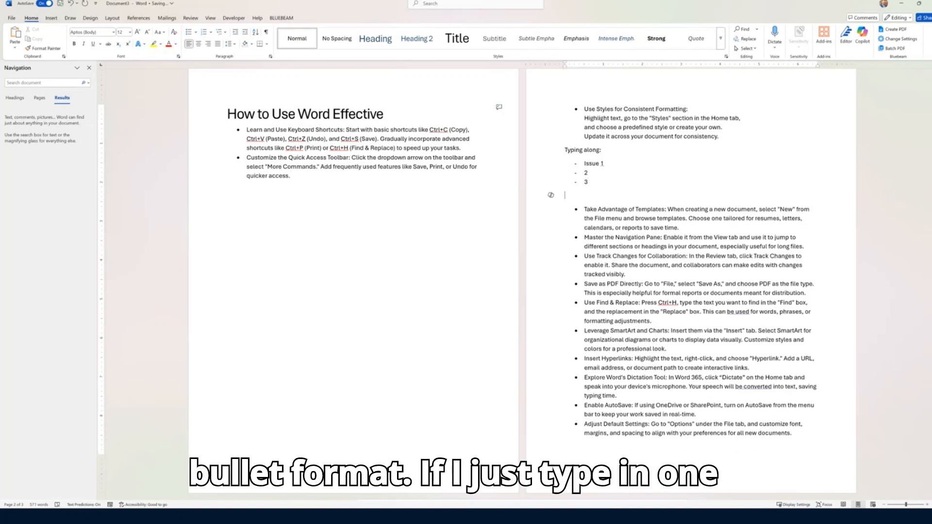
Type an auto-numbered '1. type something' item, then delete all the practice lines
text(1.)
key(Return)
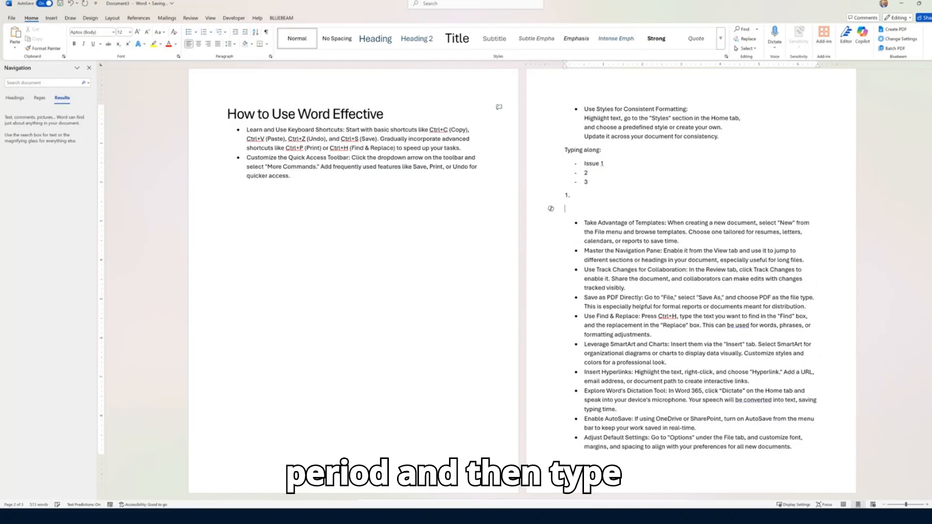
key(BackSpace)
text(ty)
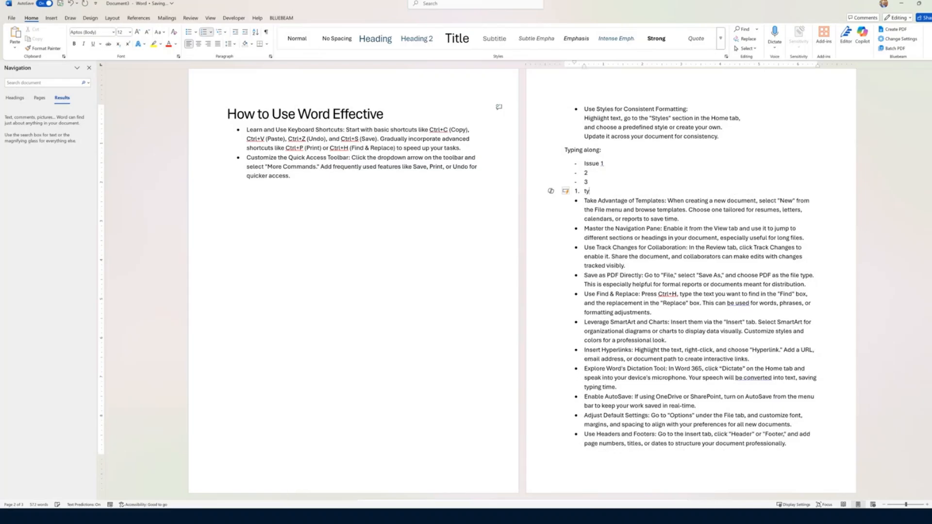
text(pe something)
key(Return)
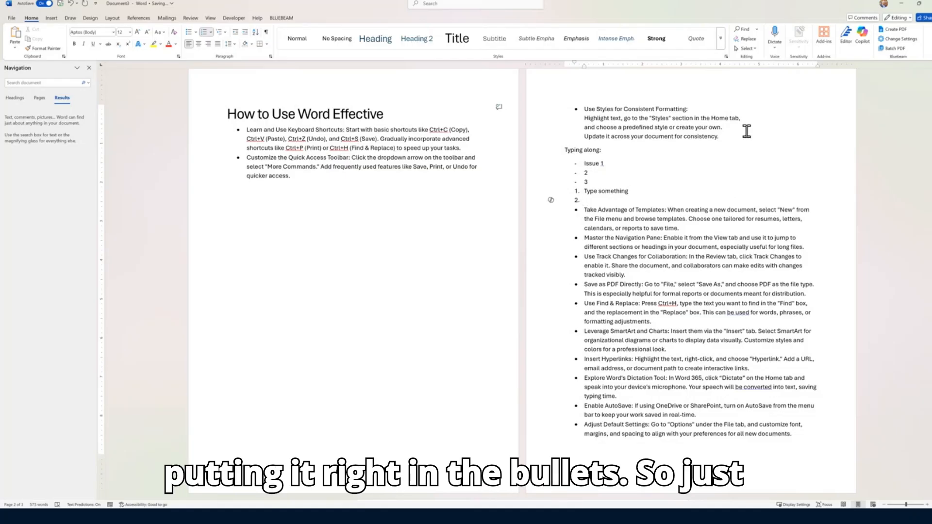
drag(587, 199, 547, 156)
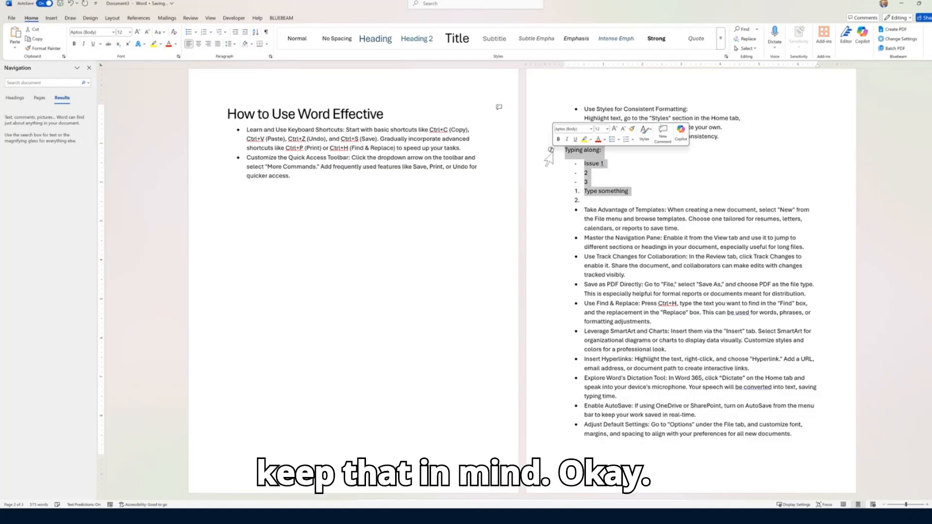
key(BackSpace)
key(Return)
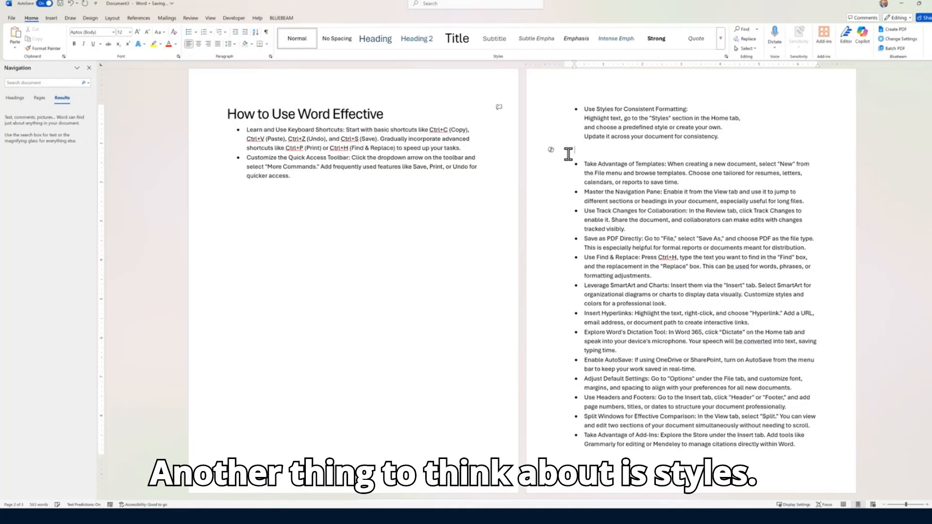
Remove the empty line, show formatting marks, and delete the page break on page 1
key(BackSpace)
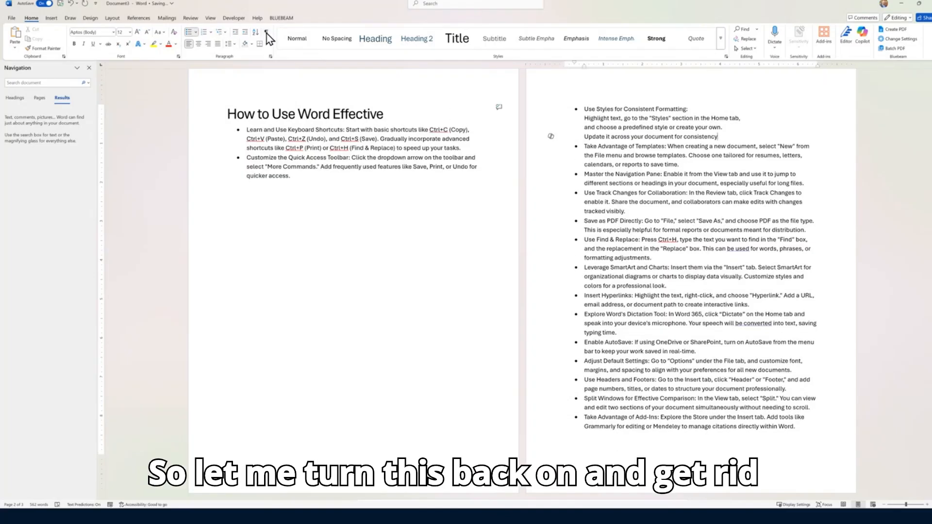
click(266, 32)
click(223, 191)
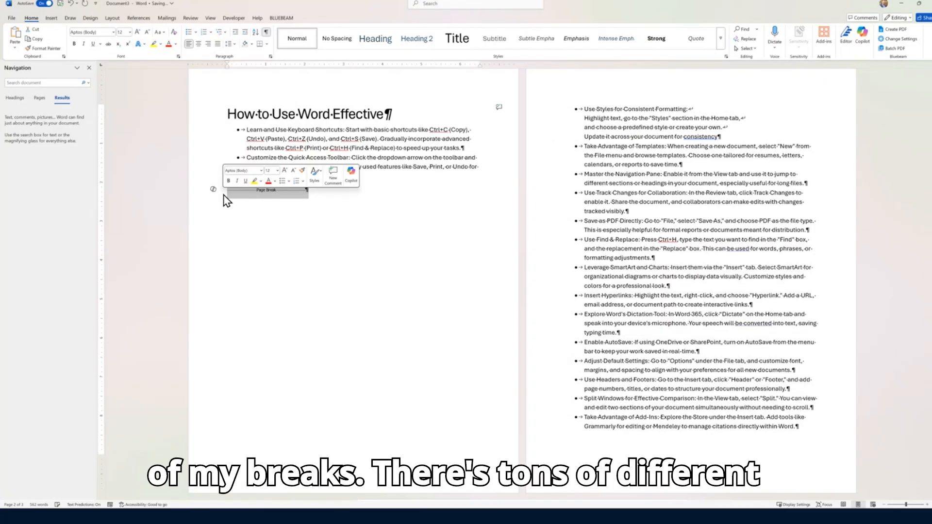
key(Delete)
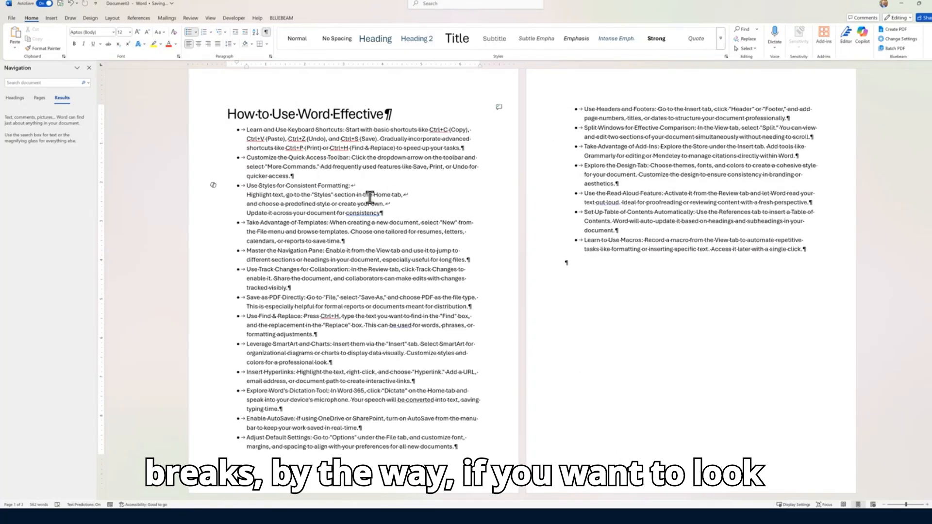
View the Layout Breaks list without inserting a break
click(112, 18)
click(106, 30)
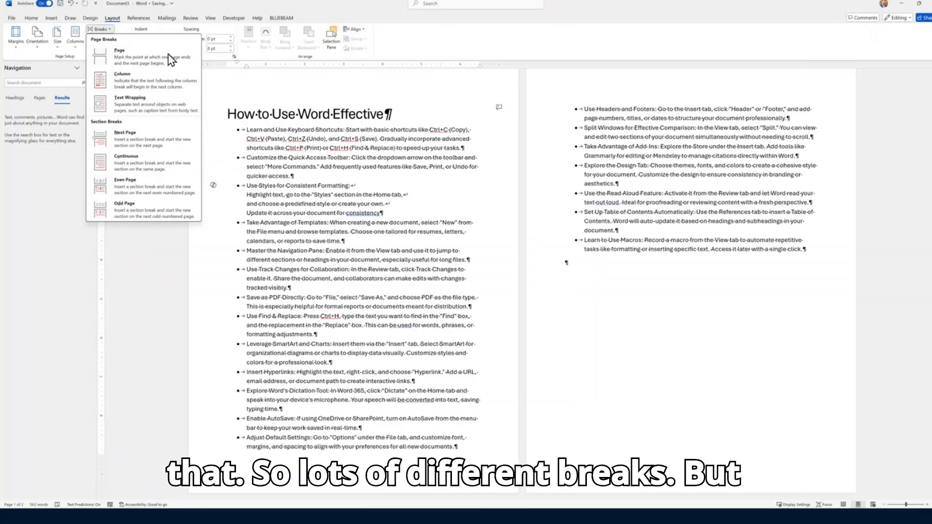
click(340, 114)
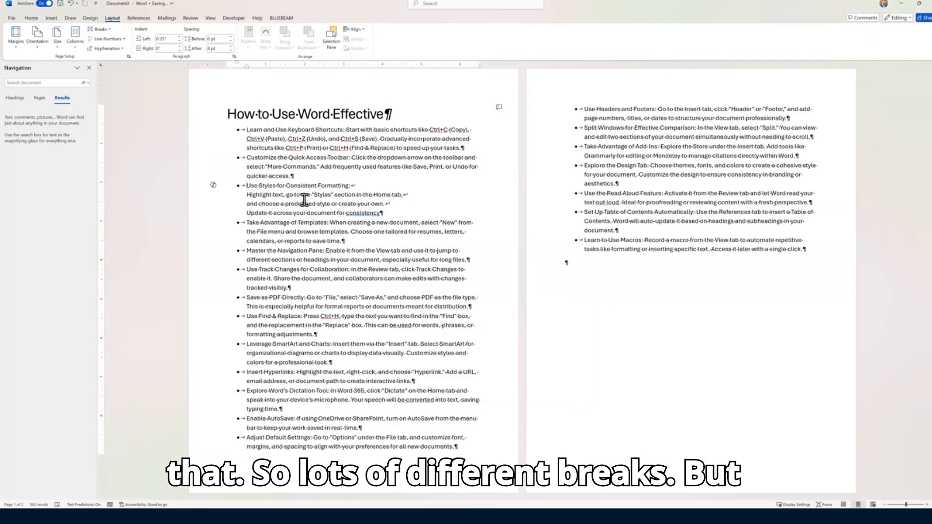
Close the Navigation pane and add an unbulleted 'Keyboard Short Cuts' label above the first tip
click(245, 130)
click(262, 113)
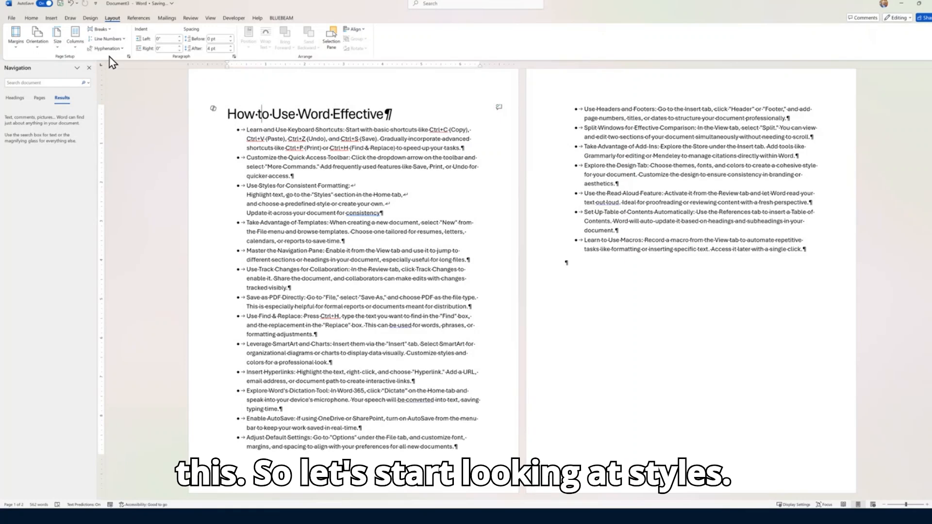
click(31, 18)
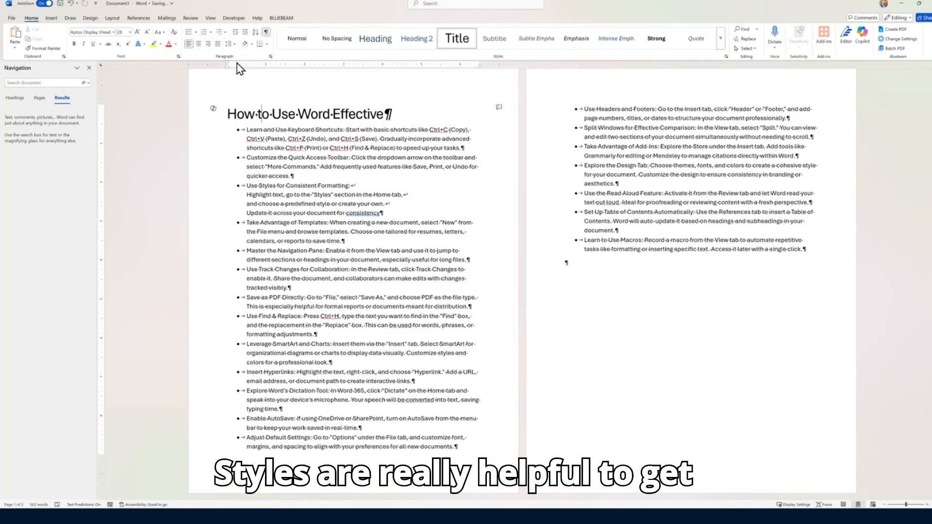
click(89, 68)
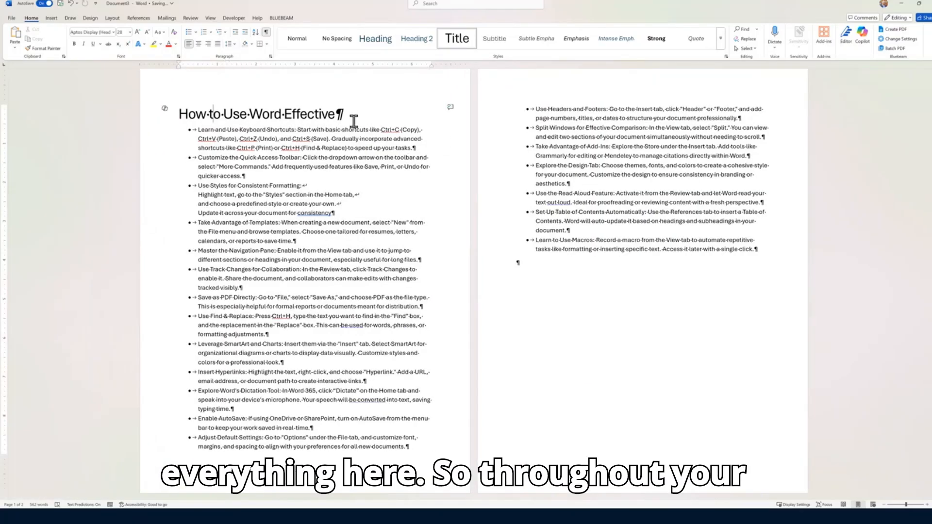
click(198, 131)
key(Return)
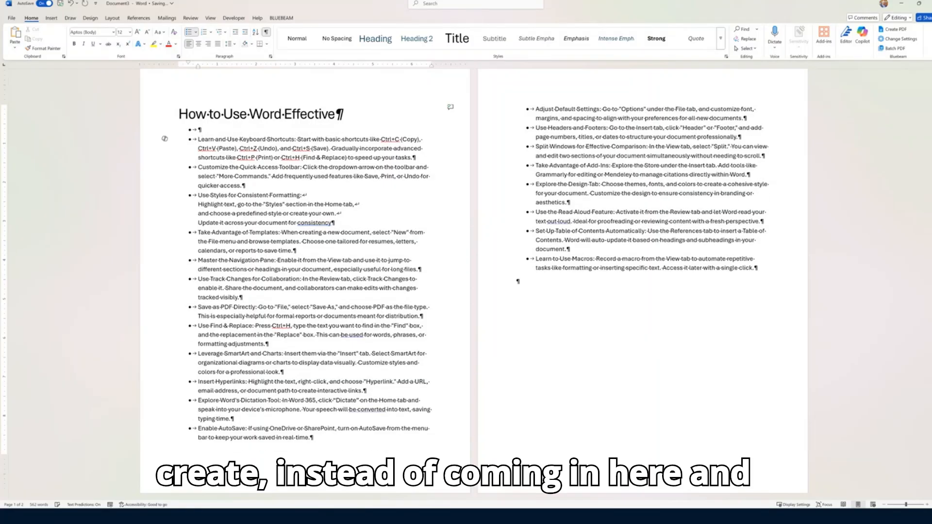
key(Up)
key(BackSpace)
key(BackSpace)
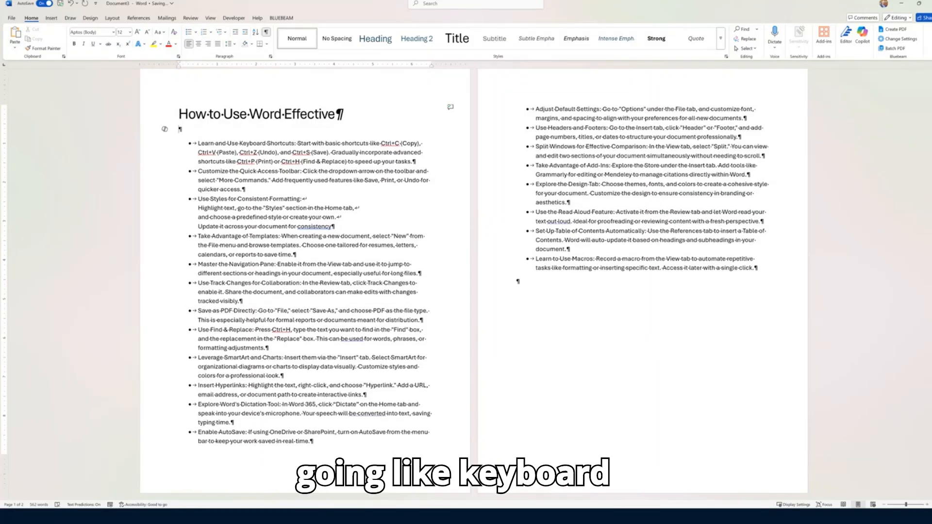
text(Keyboard)
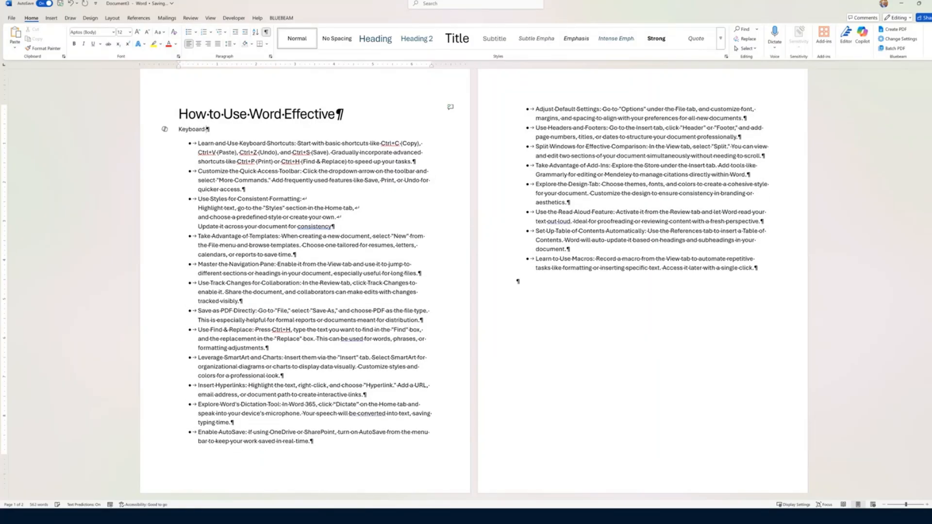
text( Short Cuts)
Add a 'Quick Access Toolbar' label above the Customize tip, formatted bold, larger and italic
click(194, 170)
key(Return)
key(Up)
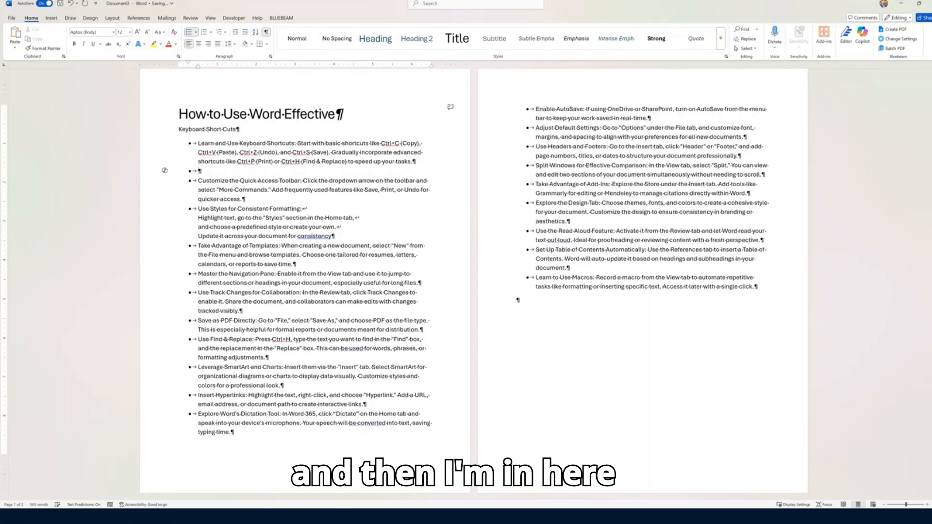
key(BackSpace)
key(BackSpace)
key(BackSpace)
text(Q)
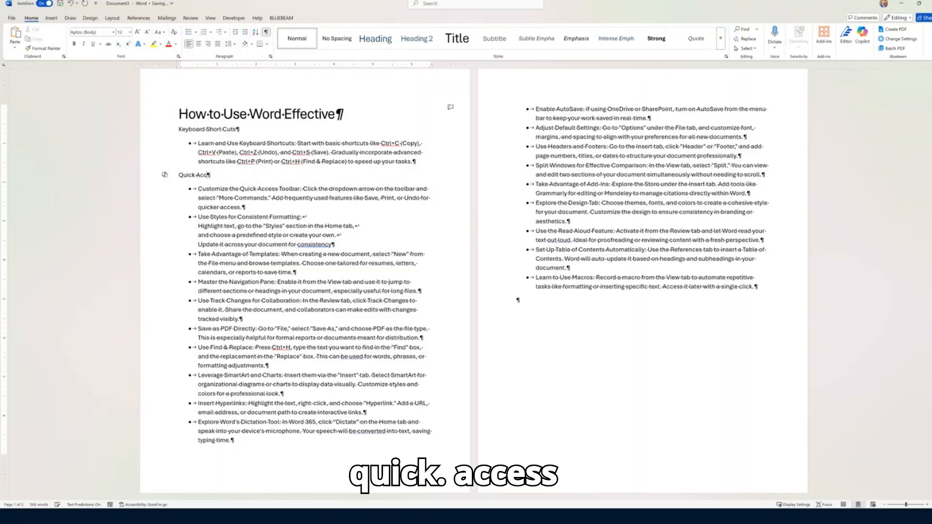
text(uick Access Tool)
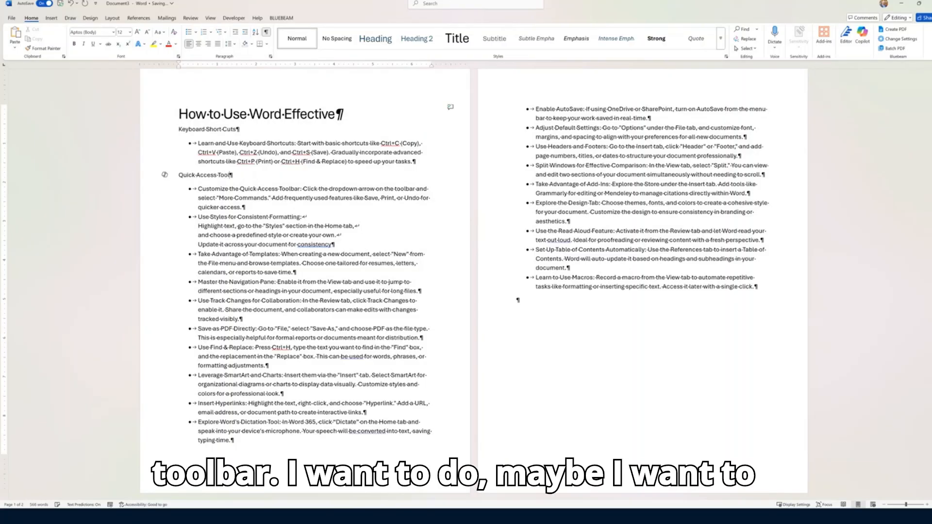
text(bar)
drag(259, 175, 171, 183)
key(ctrl+b)
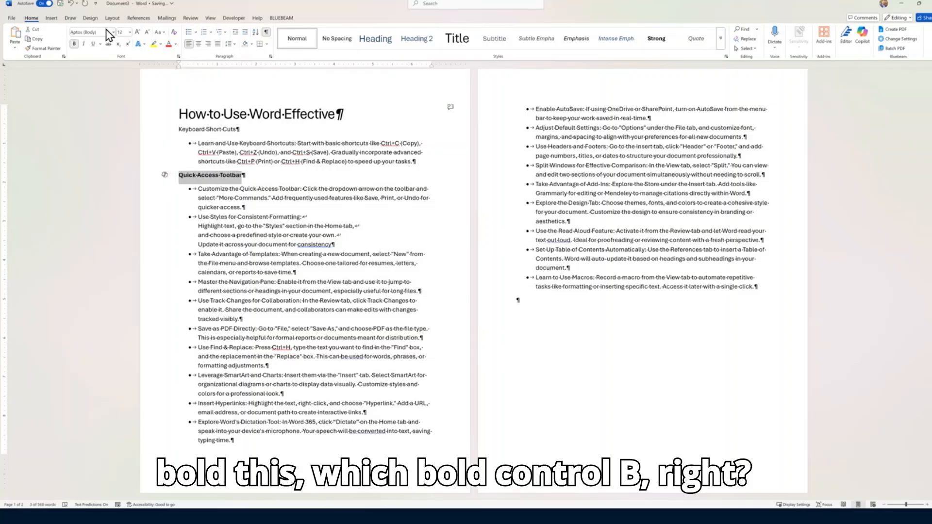
click(137, 33)
click(138, 33)
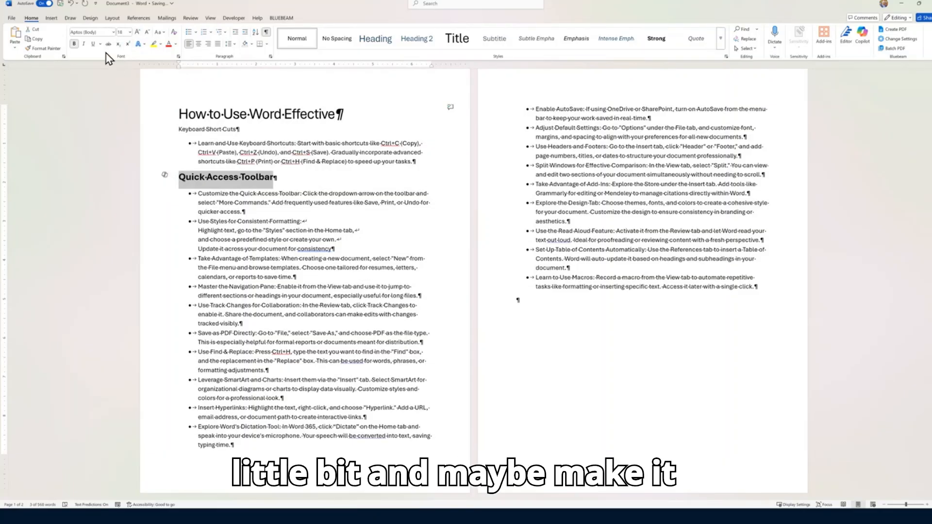
click(84, 44)
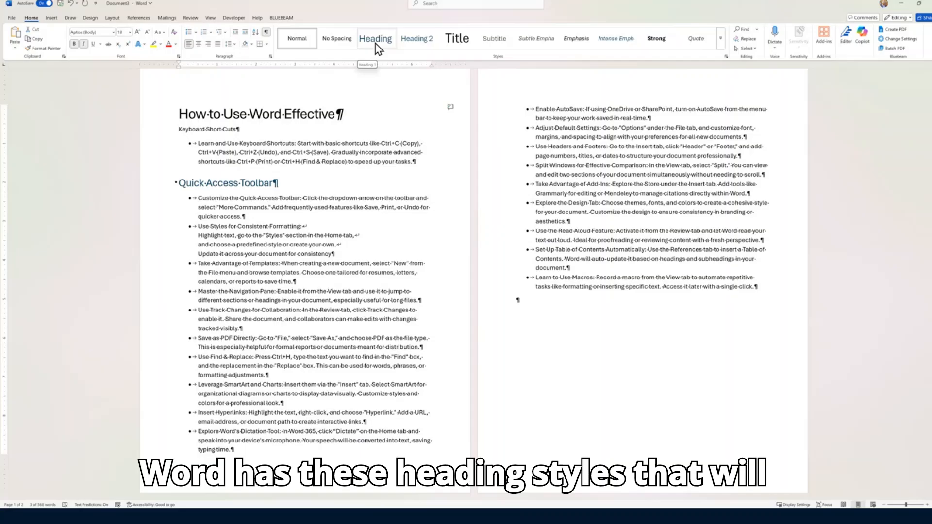
Apply Heading 1 to the Quick Access Toolbar and Keyboard Short Cuts lines
click(374, 43)
drag(364, 125, 175, 115)
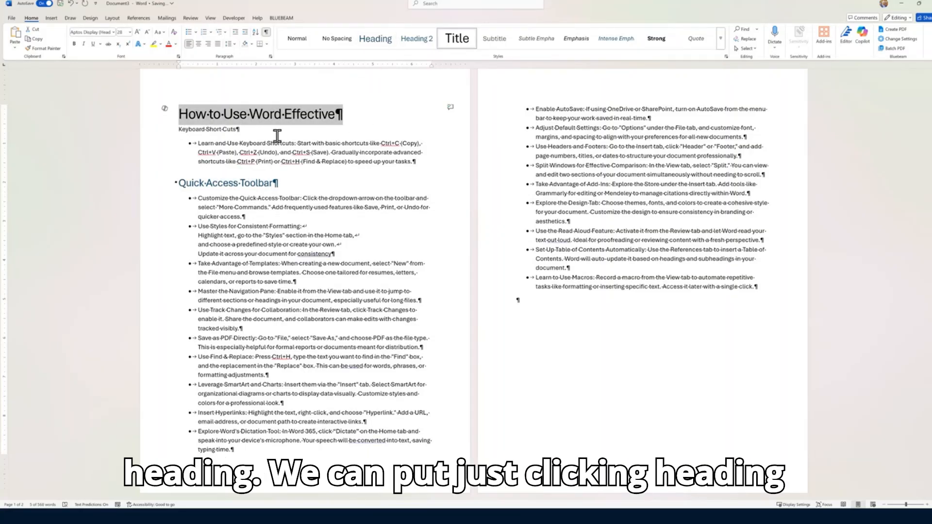
drag(276, 135, 167, 134)
click(382, 47)
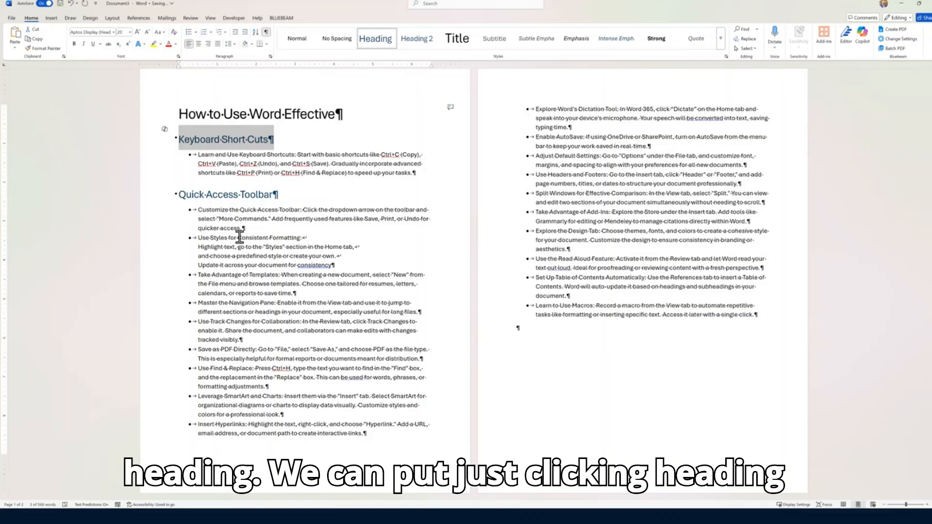
Add an unbulleted Styles line above the Use Styles tip and make it Heading 1
click(197, 237)
key(Return)
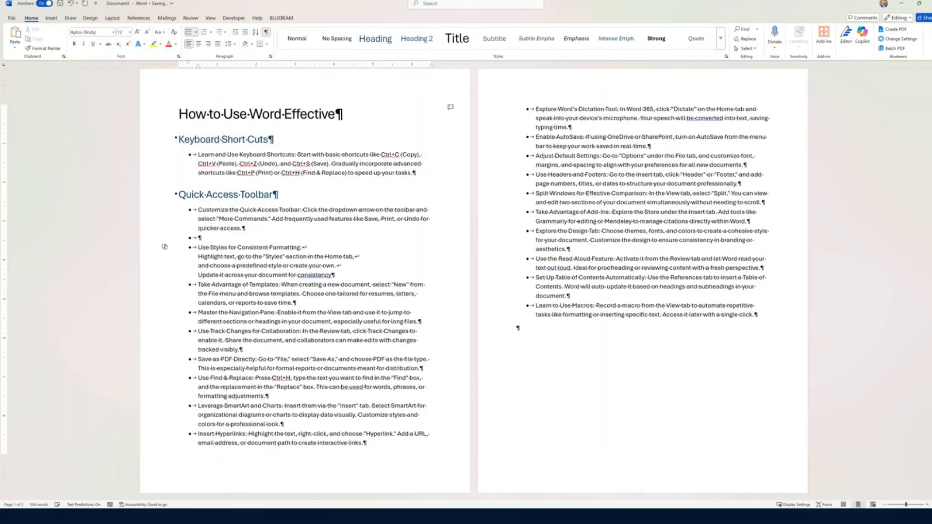
key(ctrl+shift+n)
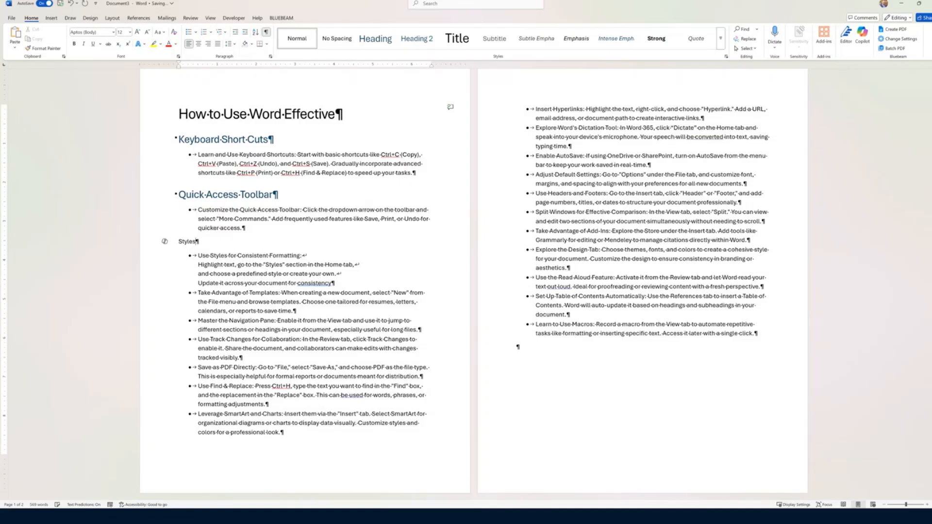
triple_click(183, 243)
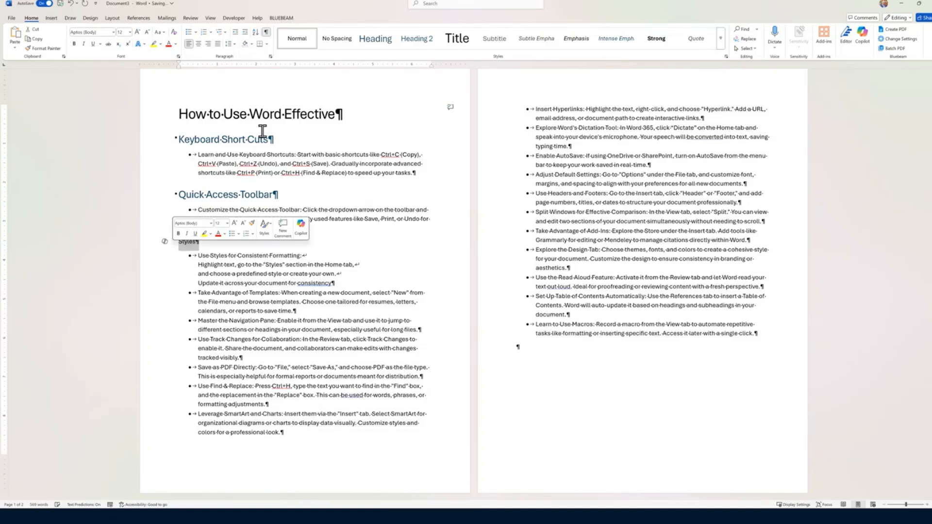
click(375, 39)
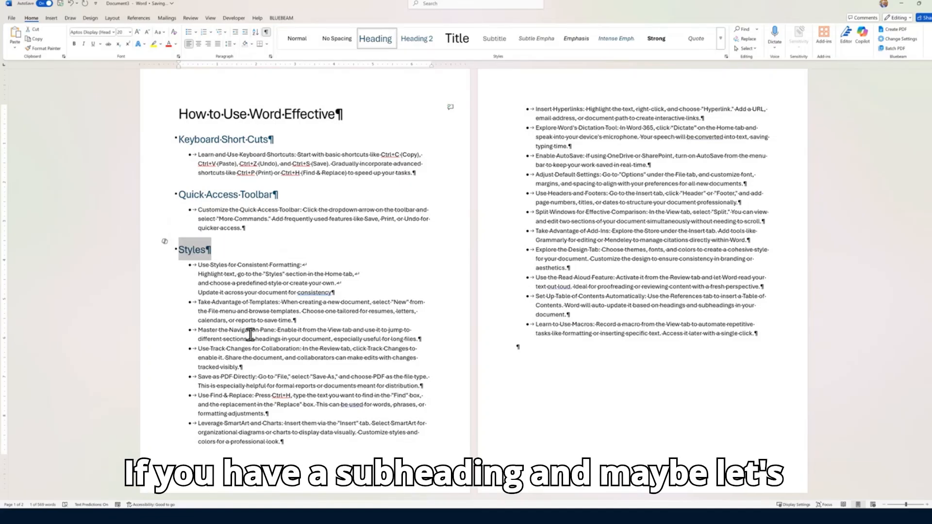
Add a 'Heading' line in Heading 2 below Styles, plus an empty line under the title
click(222, 253)
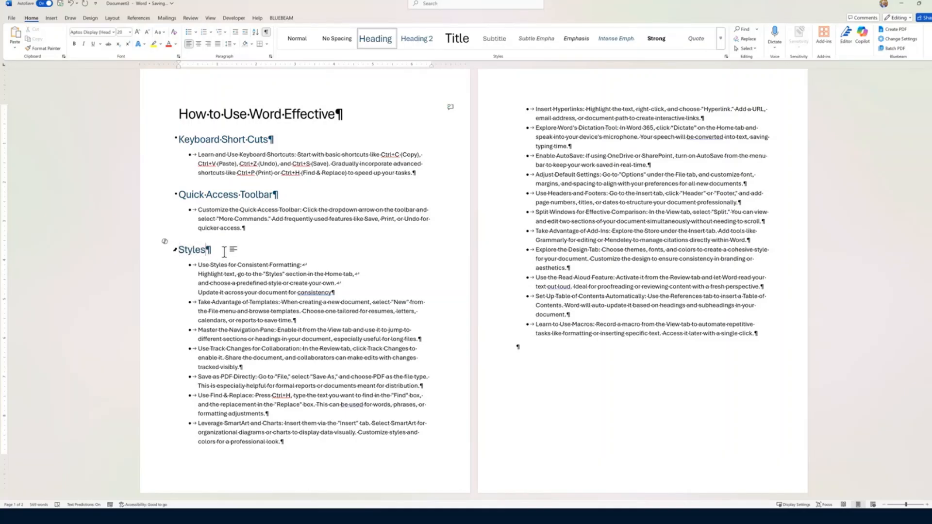
key(Return)
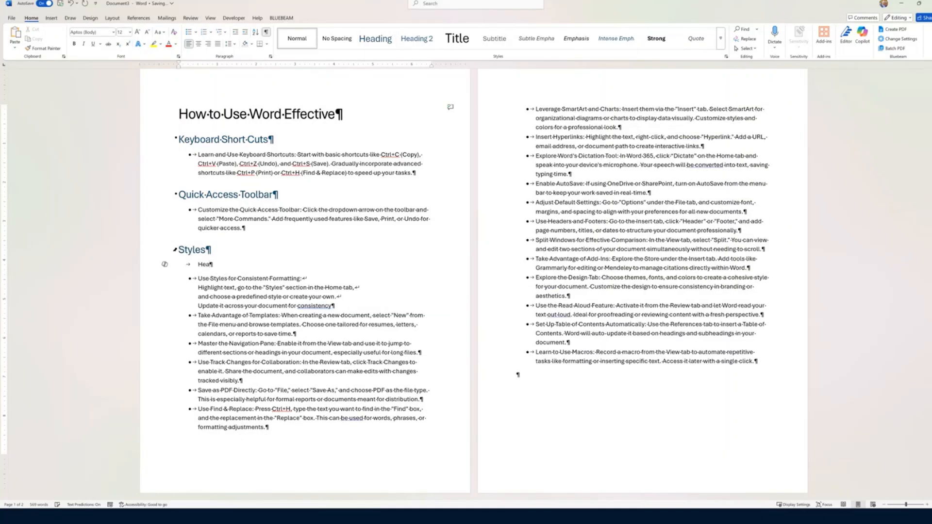
text(Heading)
click(417, 39)
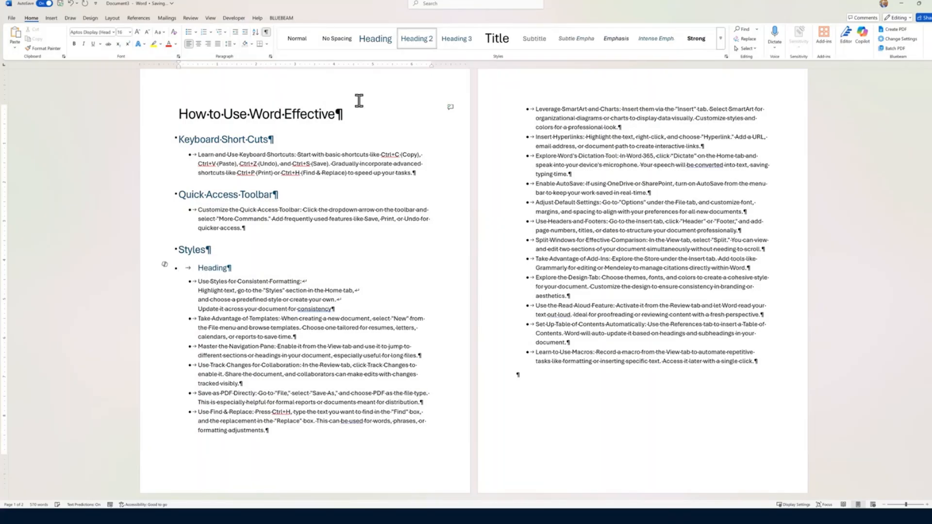
click(351, 115)
key(Return)
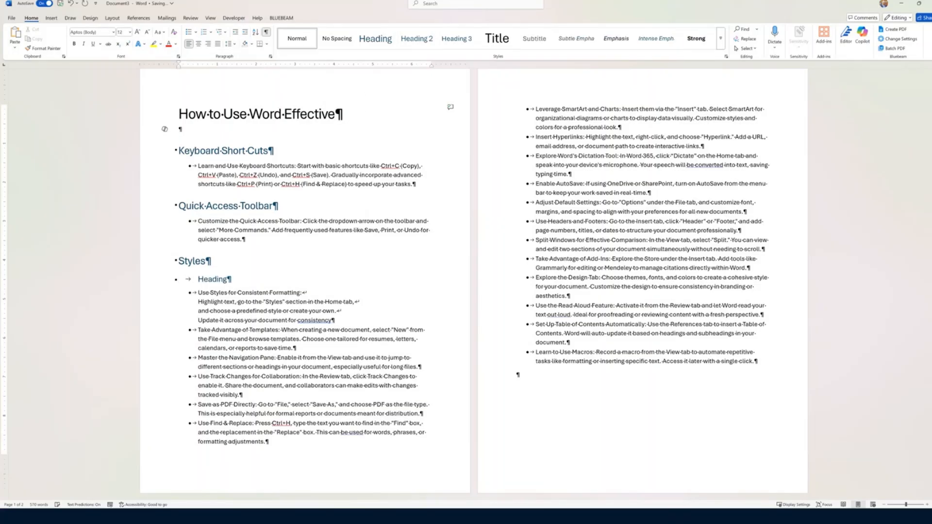
Type 'Ever Advancing' below the title and give it the Subtitle style
text(Ever A)
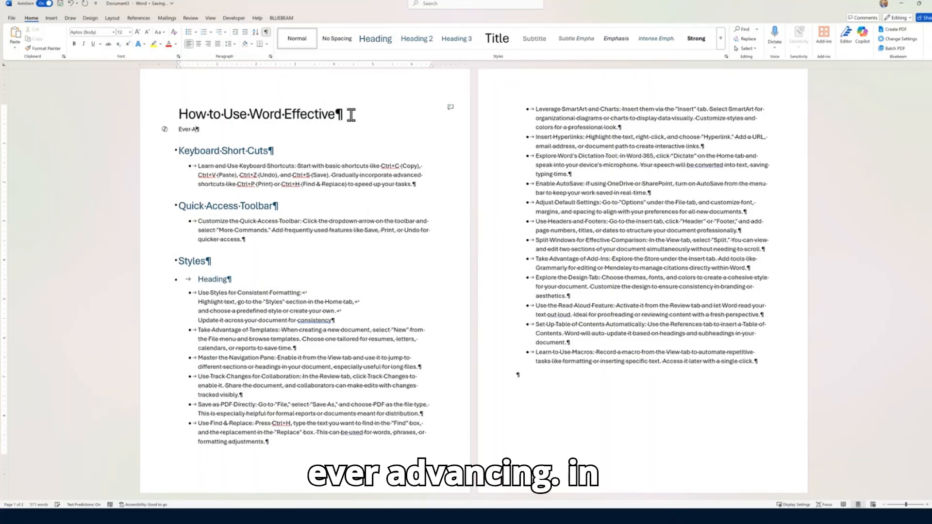
text(dvancing)
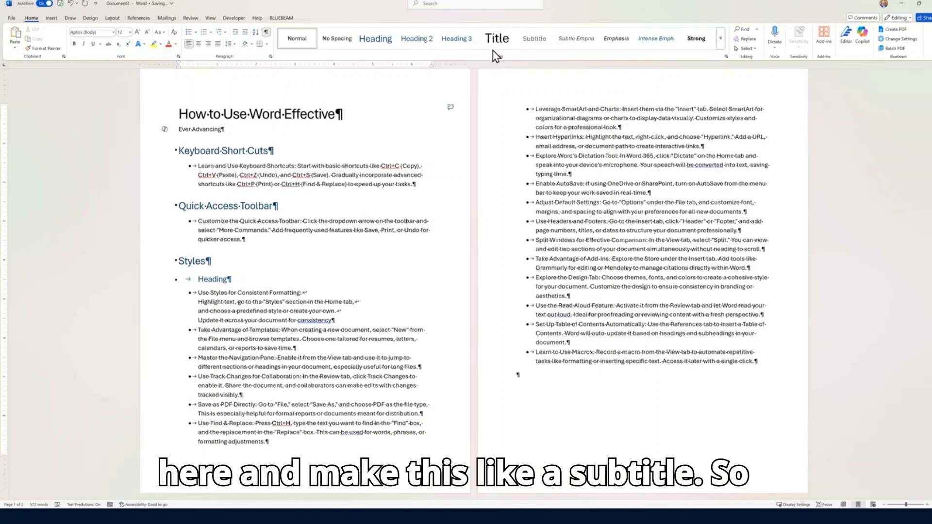
click(534, 39)
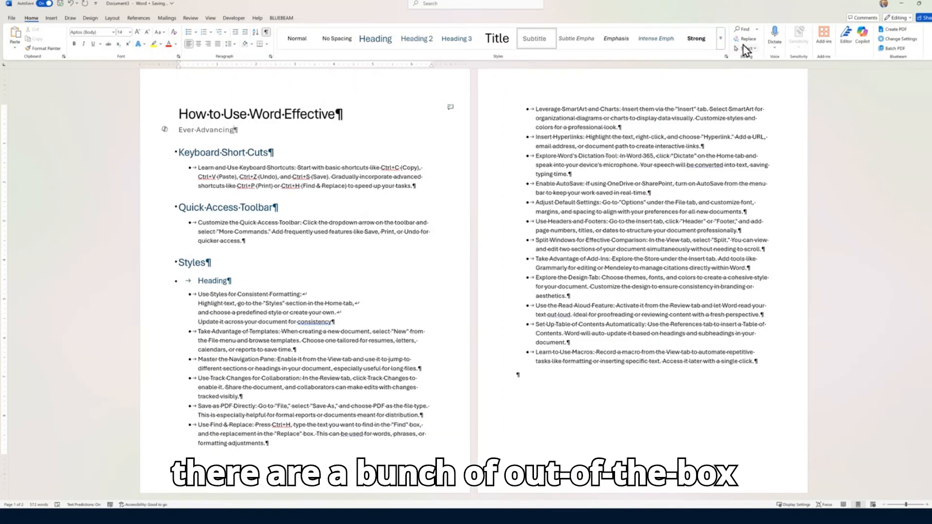
click(721, 47)
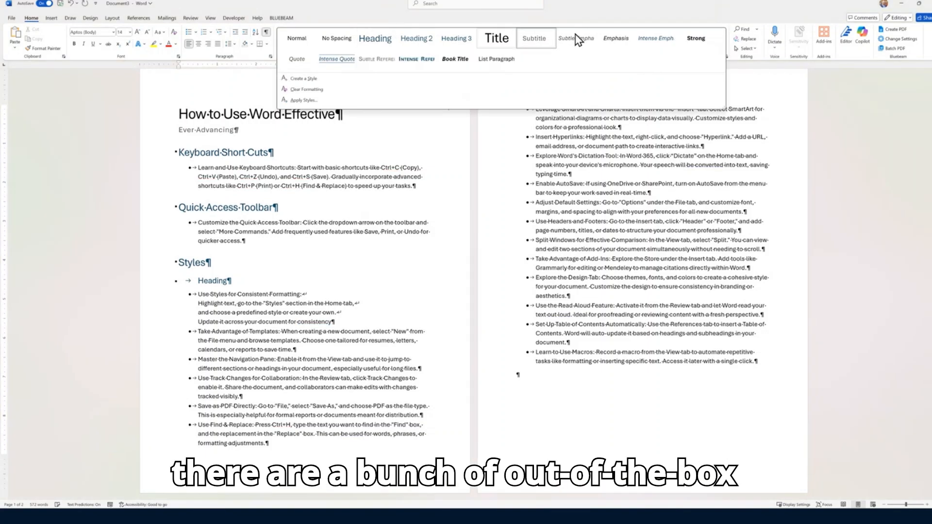
Change the Heading 1 style's font colour to Automatic so the headings turn black
right_click(373, 48)
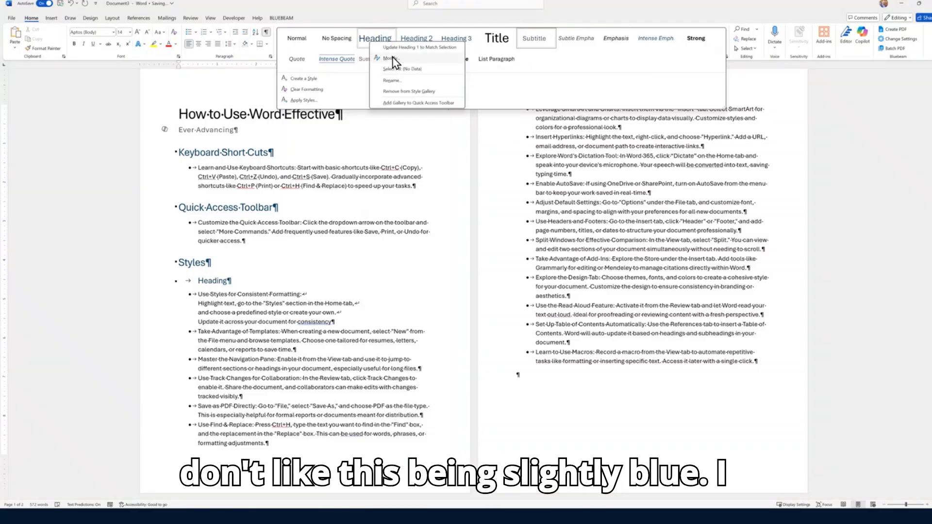
click(391, 59)
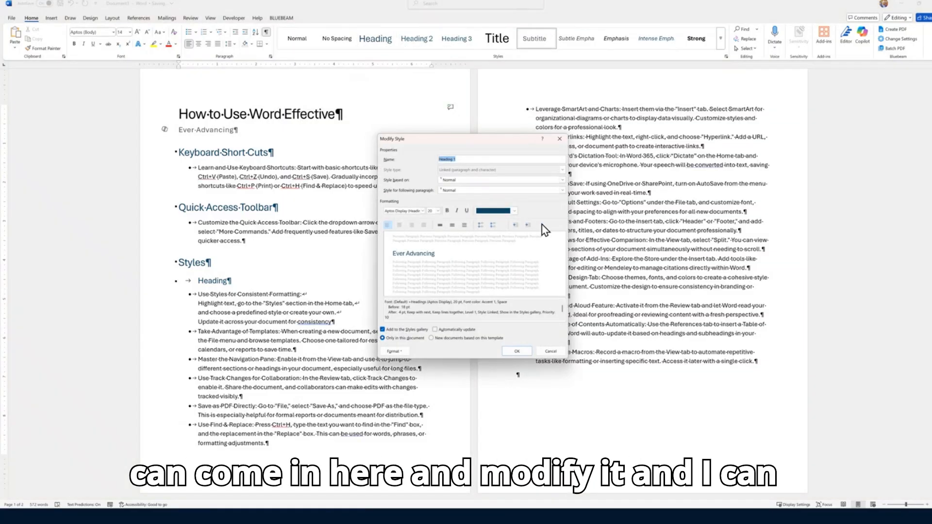
click(517, 212)
click(524, 221)
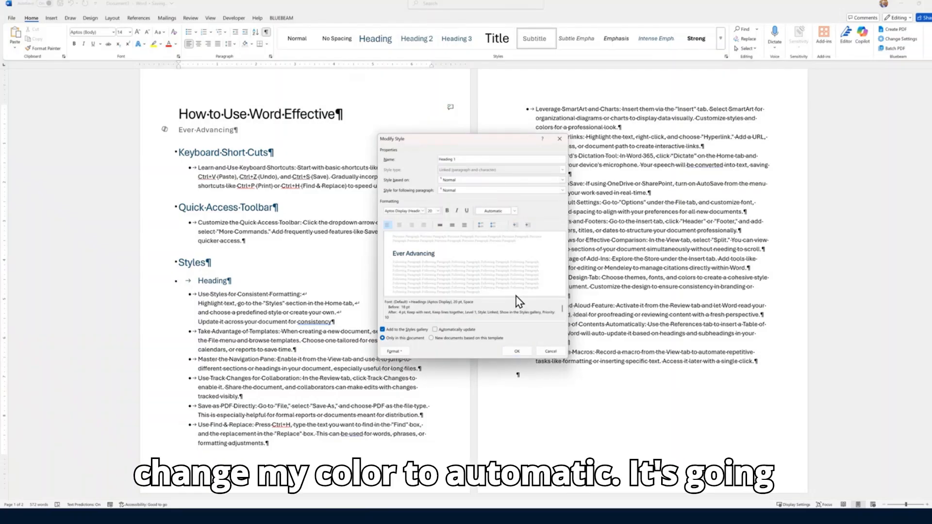
click(521, 353)
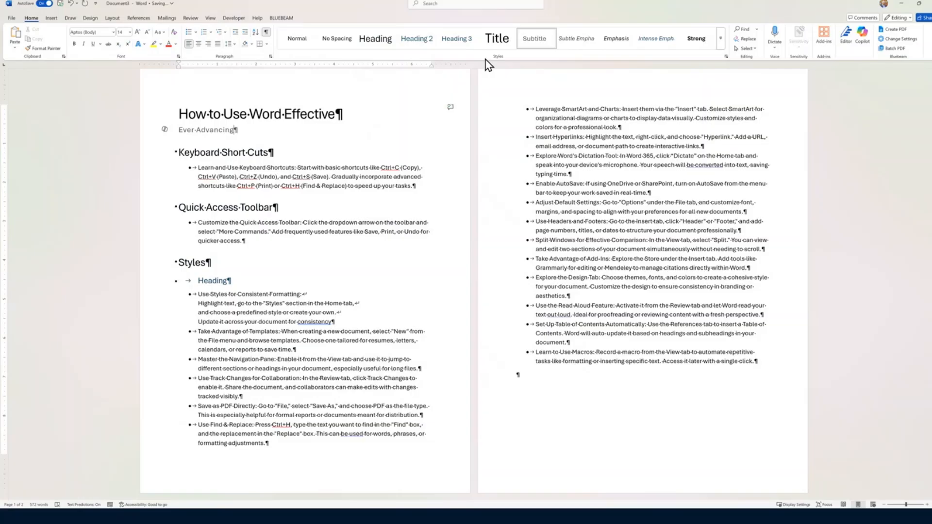
Modify the Heading 1 style's font to use Small caps
right_click(381, 46)
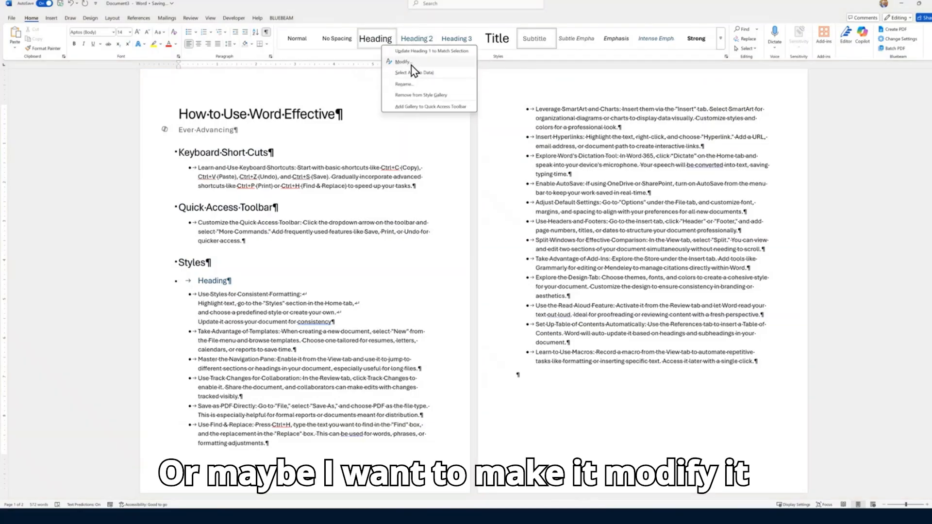
click(415, 73)
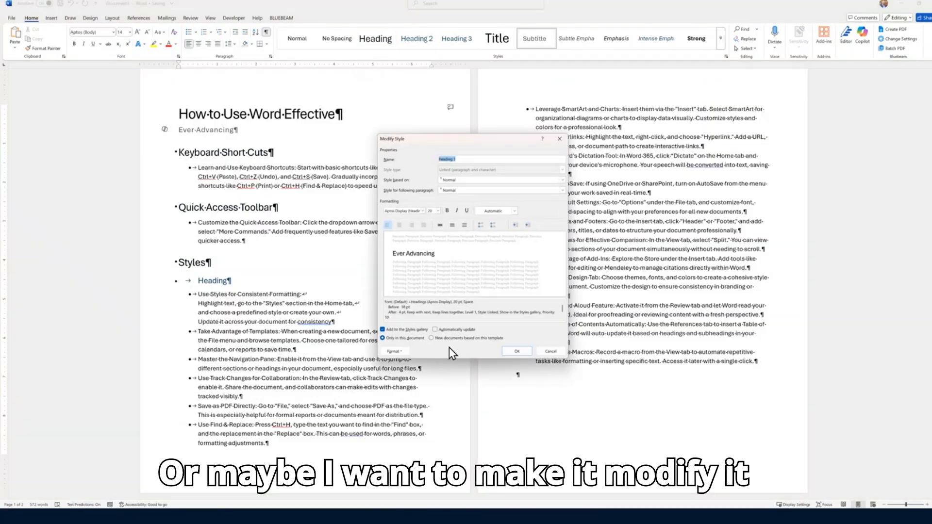
click(393, 351)
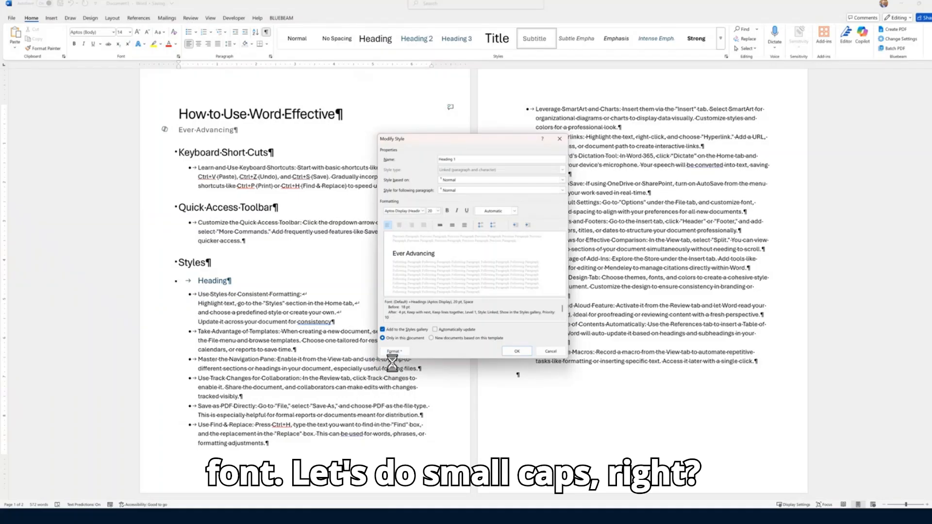
click(374, 360)
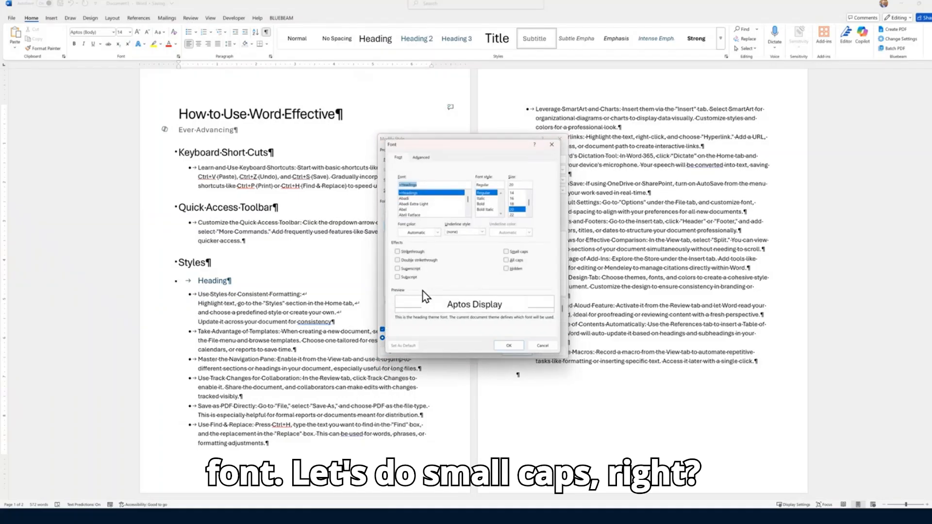
click(506, 252)
click(508, 343)
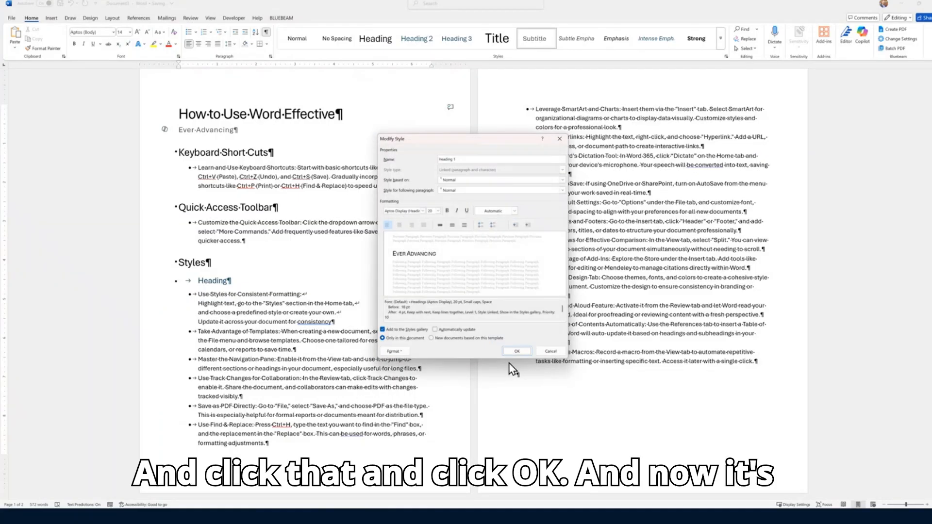
click(515, 349)
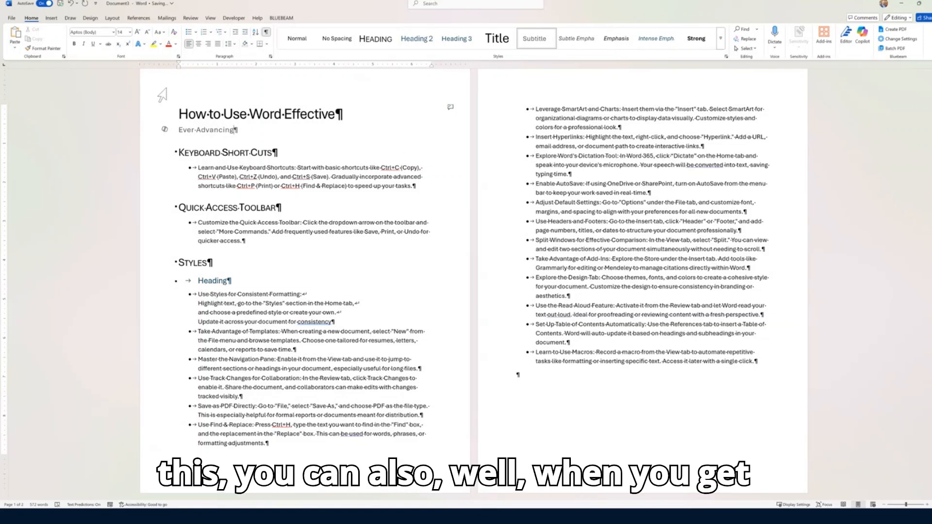
Show the Navigation Pane listing the document's headings
click(211, 19)
click(176, 49)
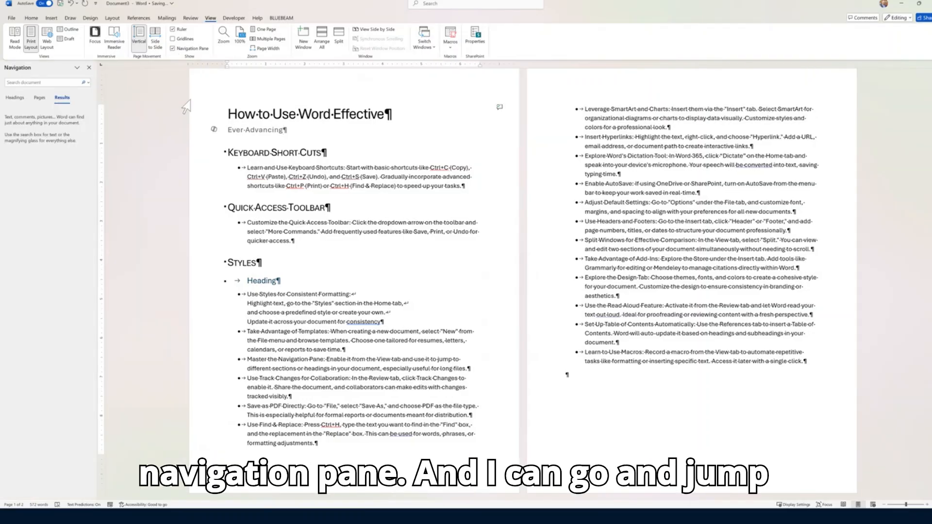
click(14, 98)
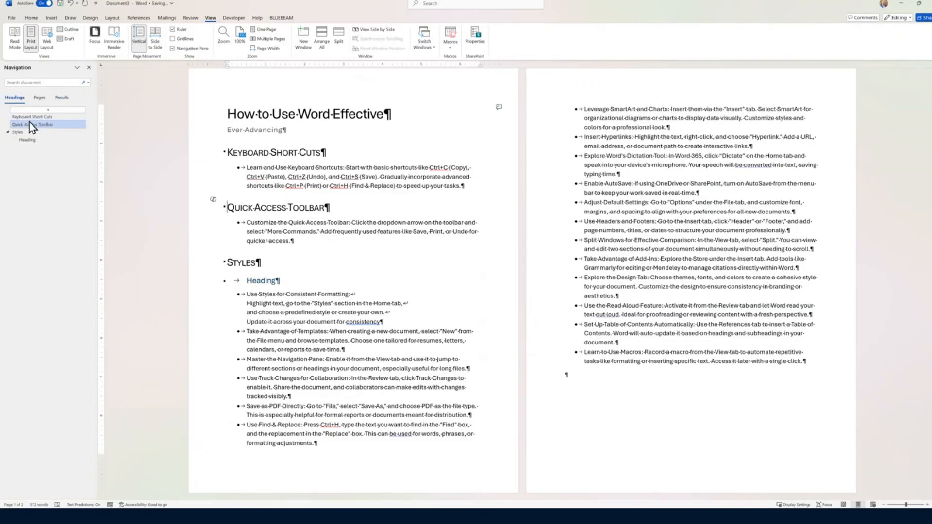
Jump between the headings in the pane, then select the Styles heading in the document
click(29, 124)
click(28, 140)
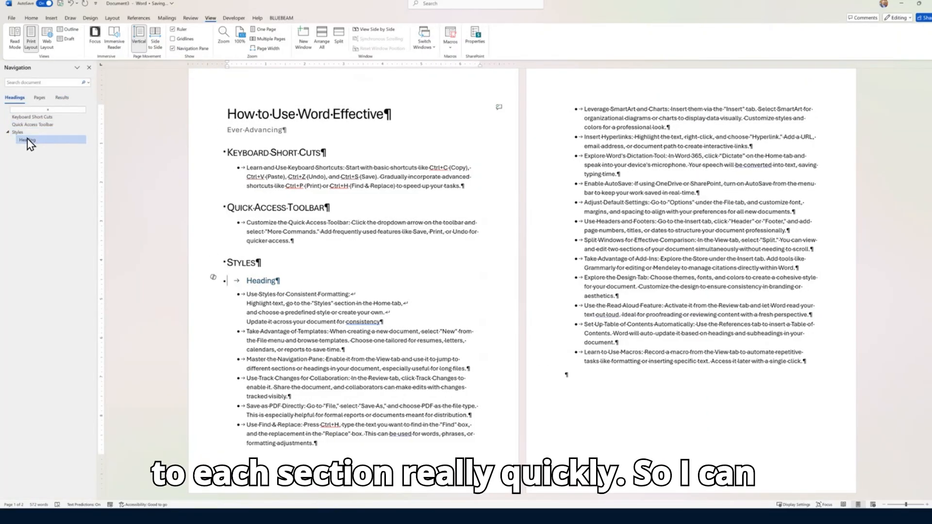
click(29, 132)
click(30, 125)
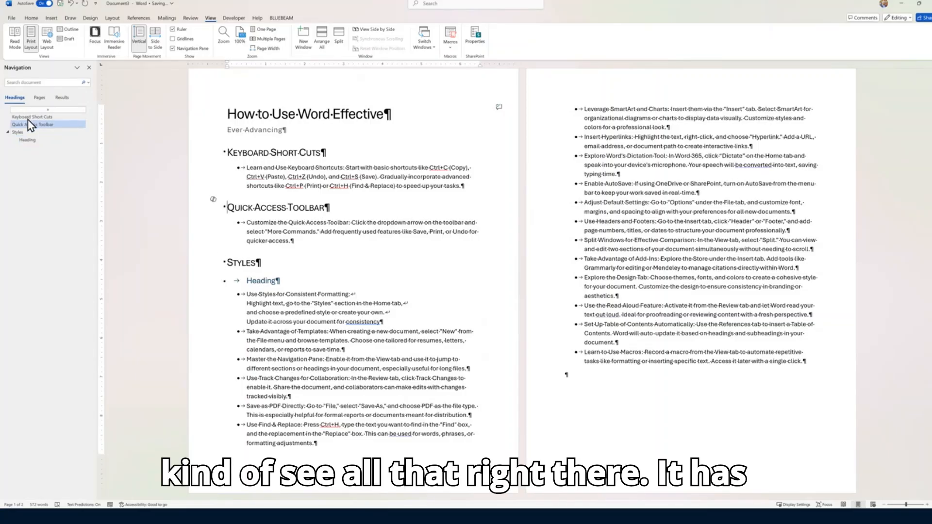
click(31, 117)
click(30, 125)
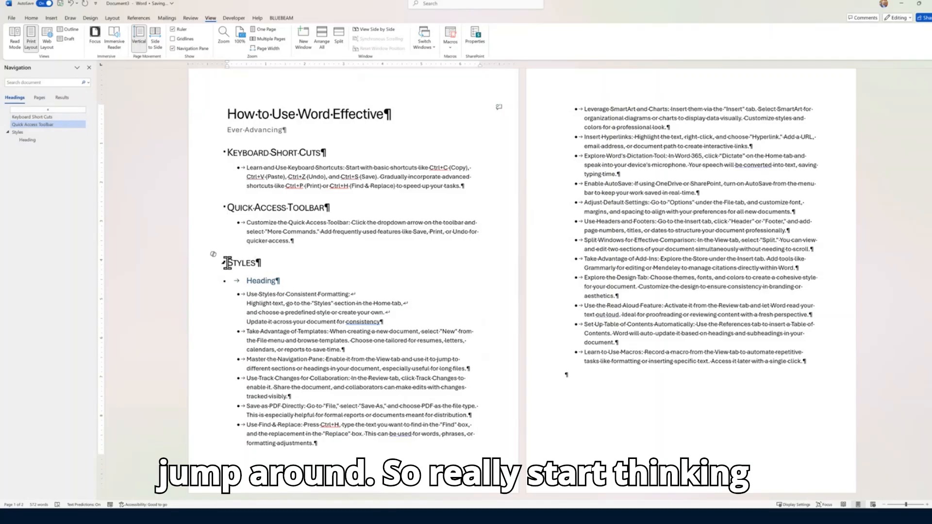
click(208, 263)
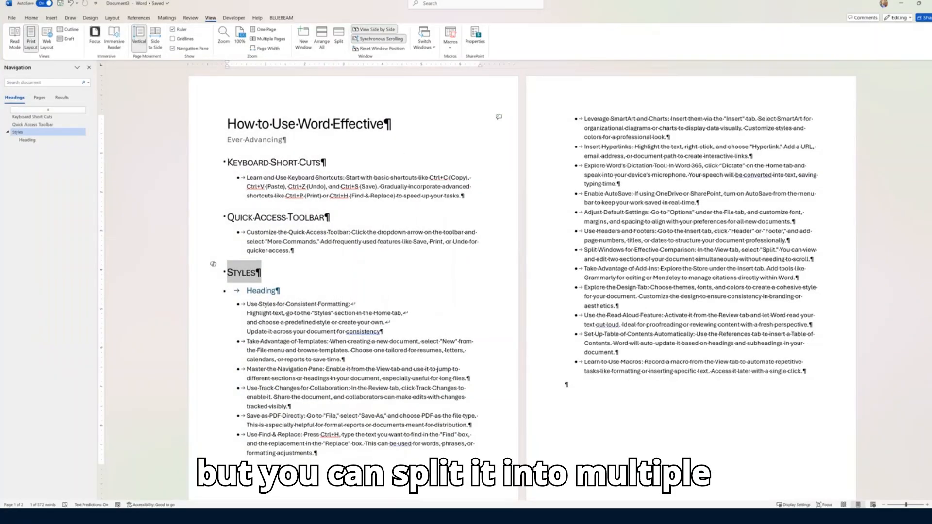
drag(924, 515, 598, 115)
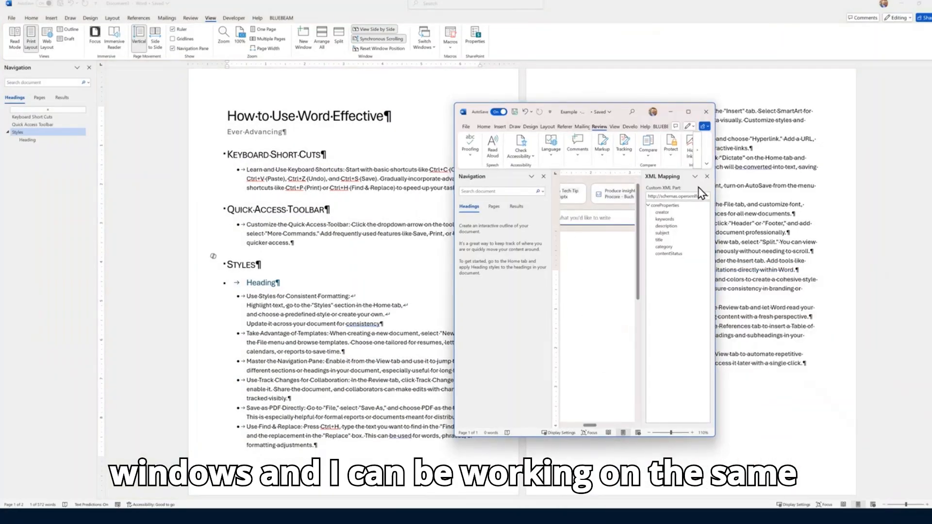
Close the Example window's XML Mapping and Navigation panes, then close that window
click(707, 177)
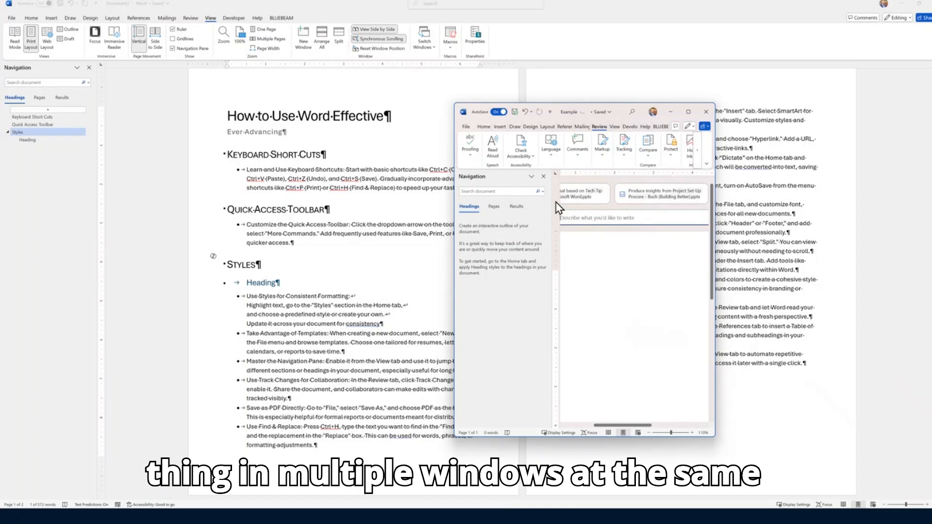
click(543, 176)
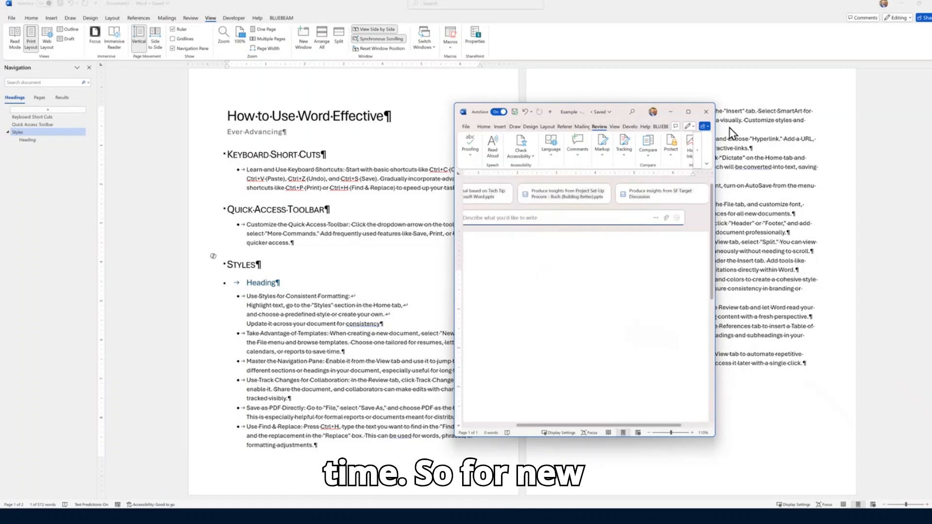
click(705, 112)
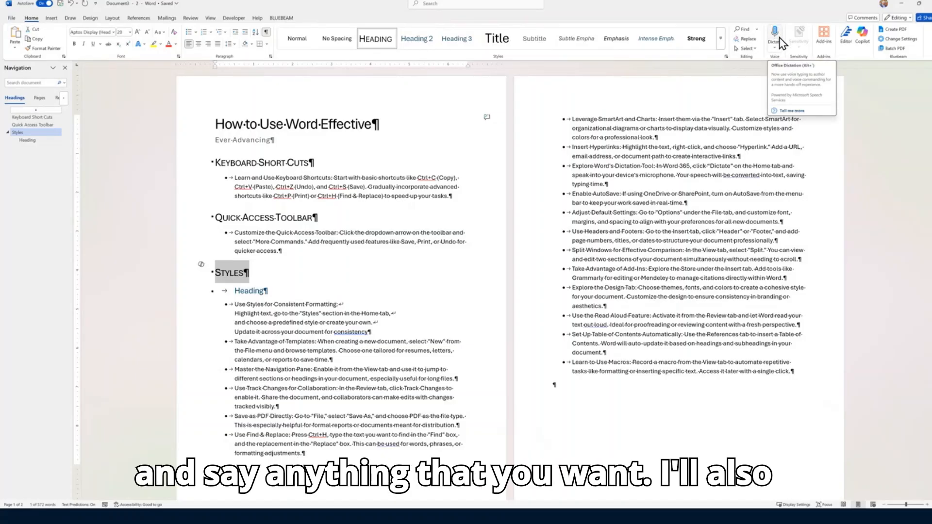
On Review, select Keyboard Short Cuts through 'quicker access.', then close the second document window
click(190, 18)
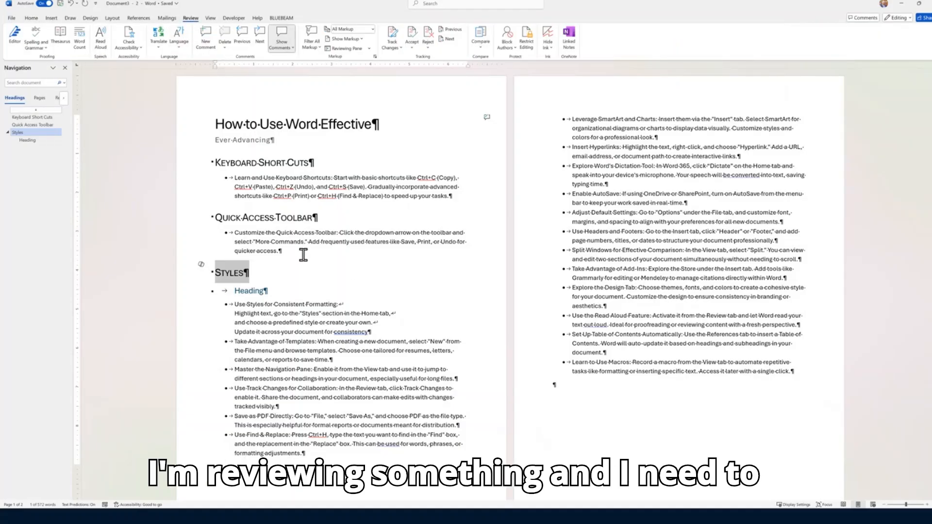
drag(301, 253, 210, 165)
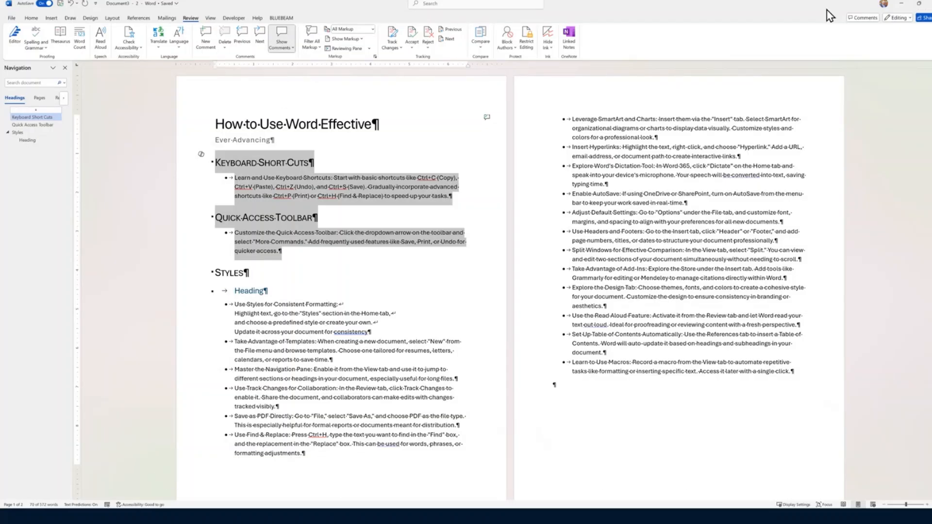
click(929, 4)
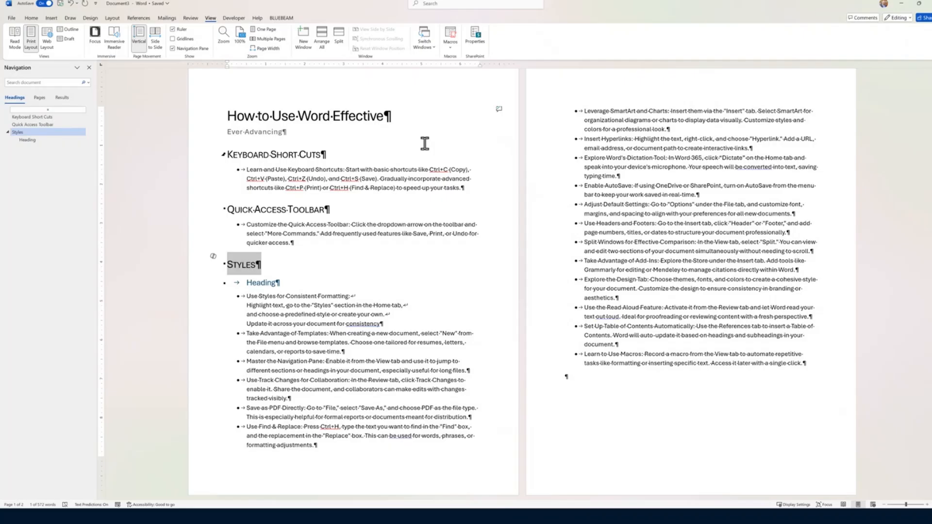
Expand and then close the Home Styles gallery, and bring up the Design ribbon
click(31, 18)
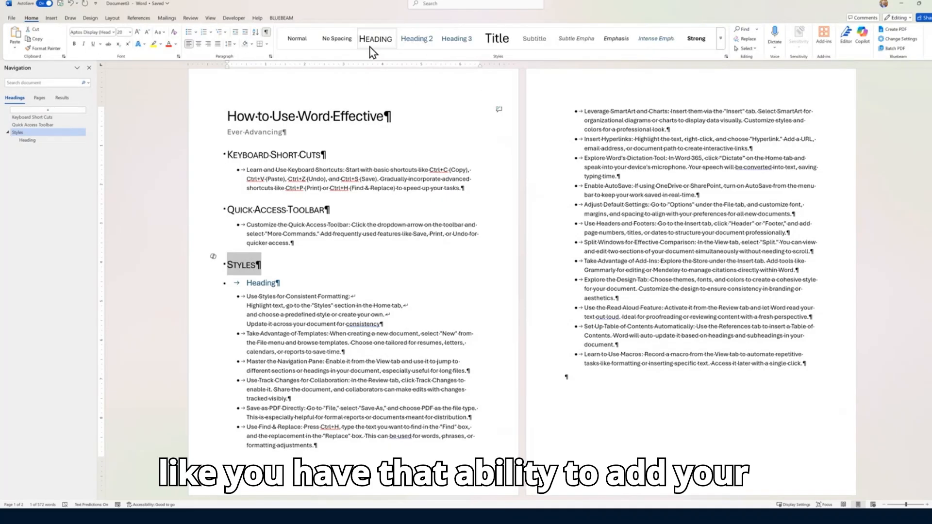
click(720, 40)
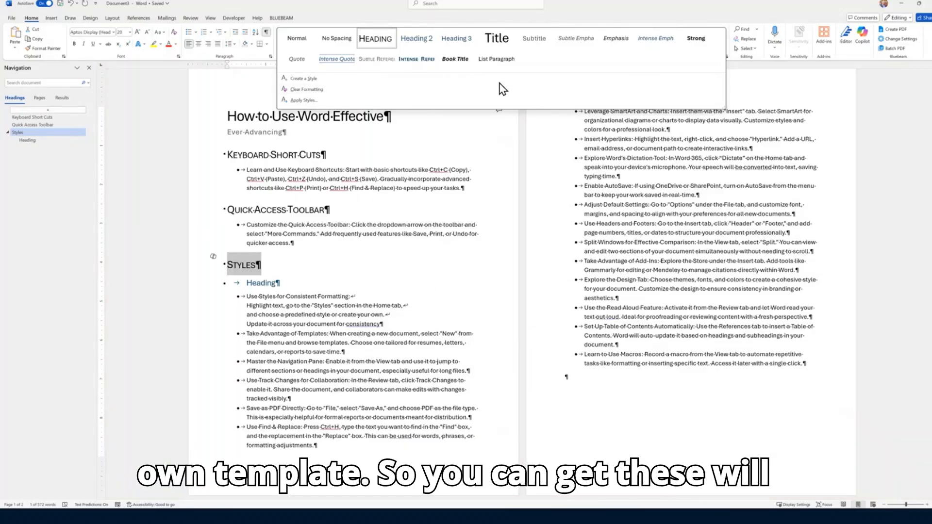
click(92, 19)
click(91, 19)
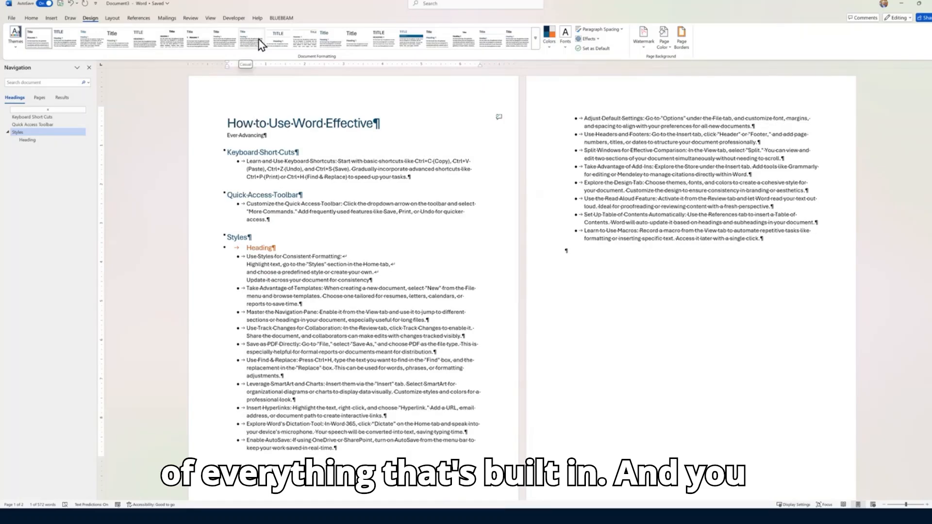
click(535, 39)
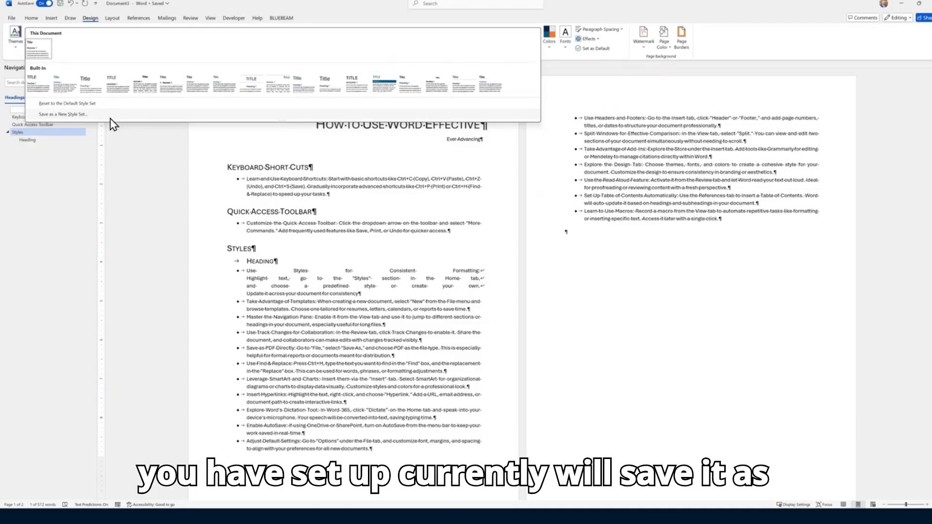
click(13, 49)
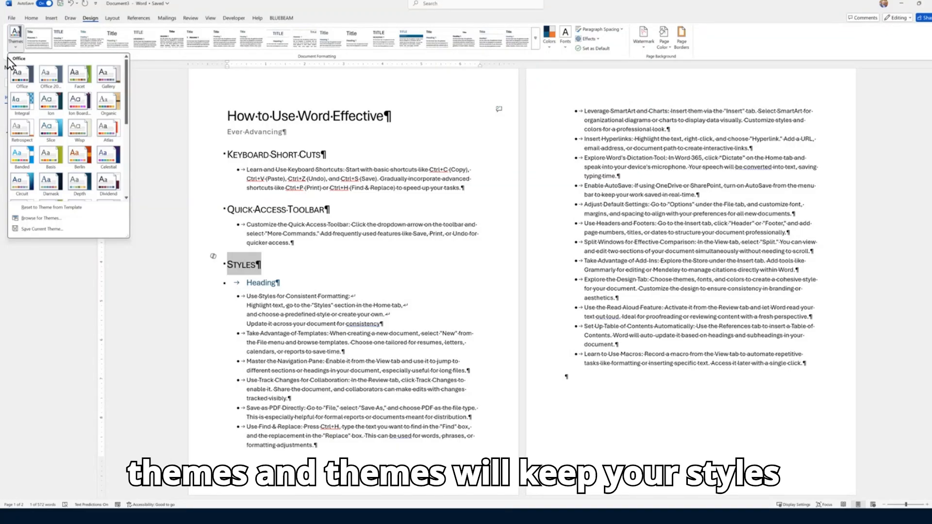
click(552, 48)
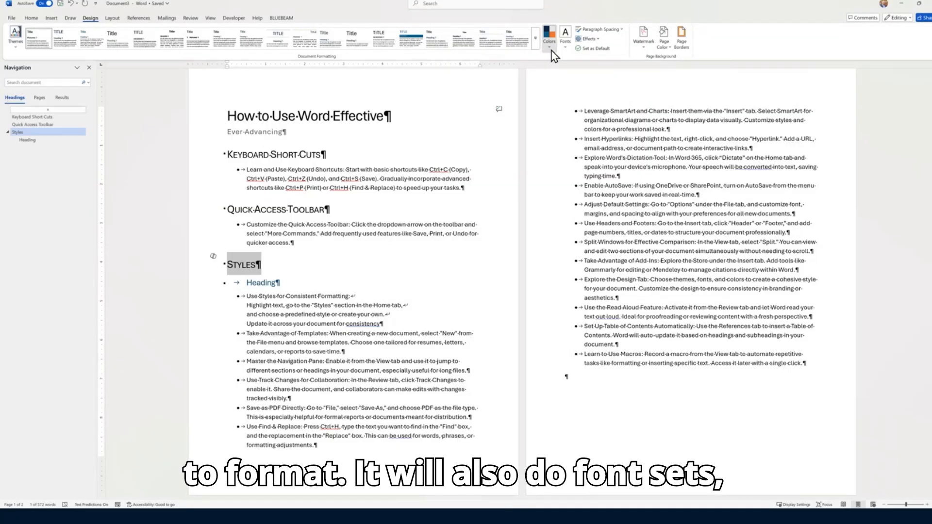
click(564, 45)
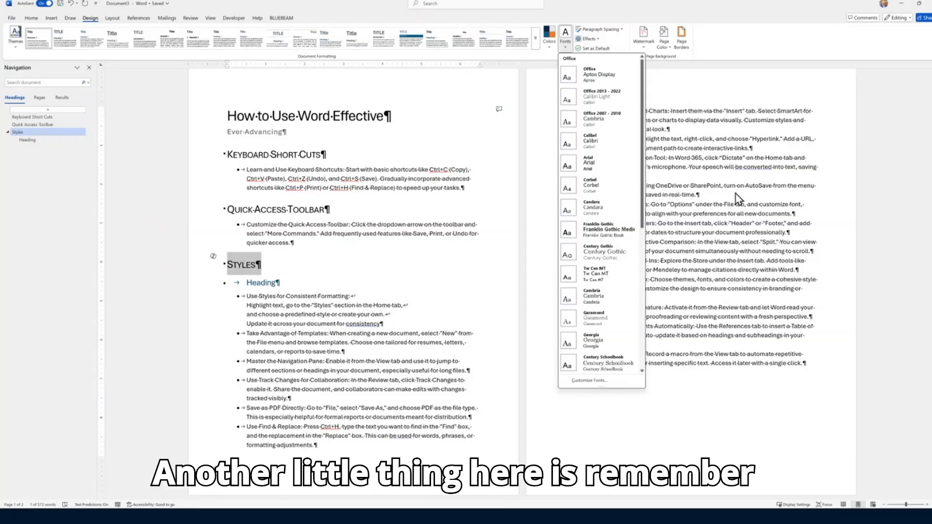
click(696, 262)
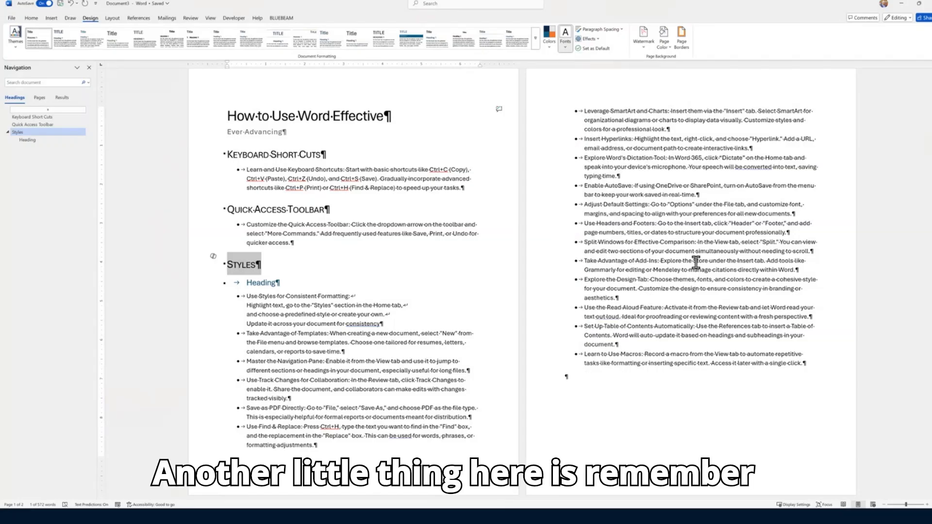
Edit the footer and insert a built-in footer design with a blue rule
double_click(461, 89)
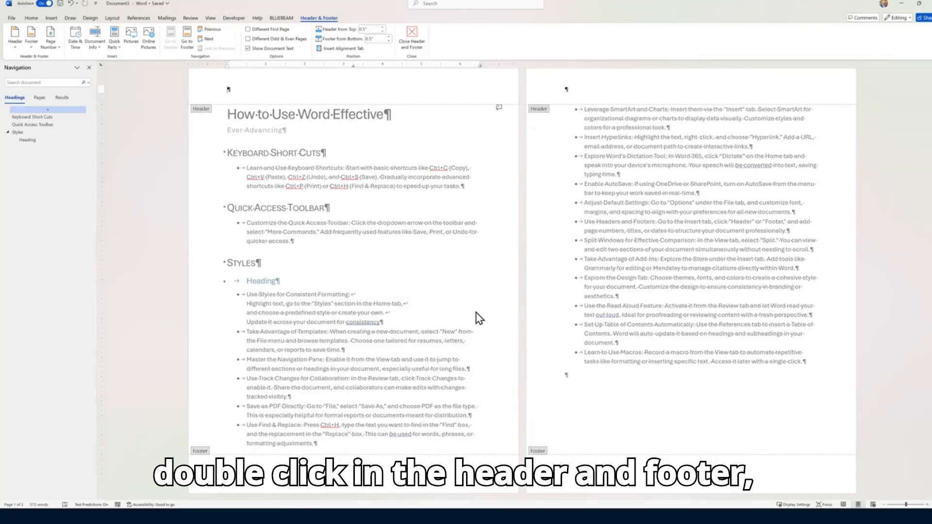
click(32, 43)
scroll(105, 190, down, 10)
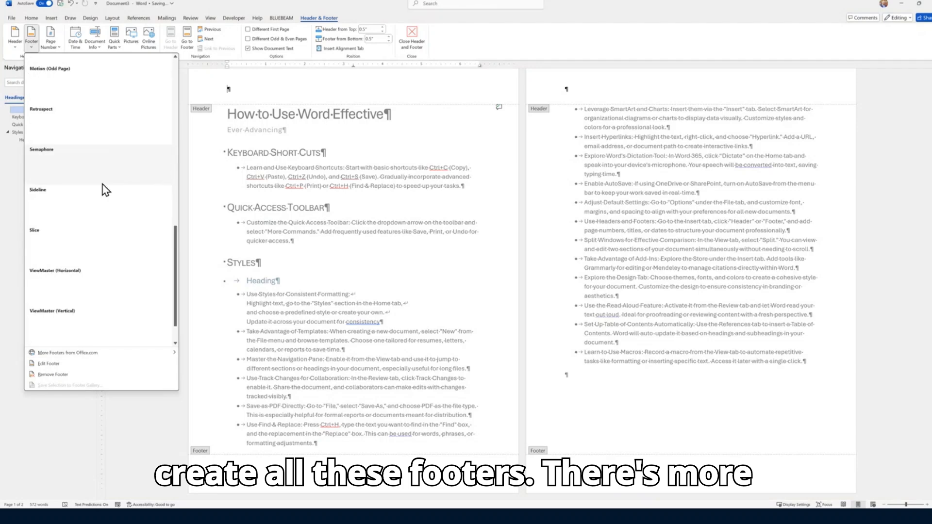
scroll(106, 190, down, 1)
mouse_move(107, 357)
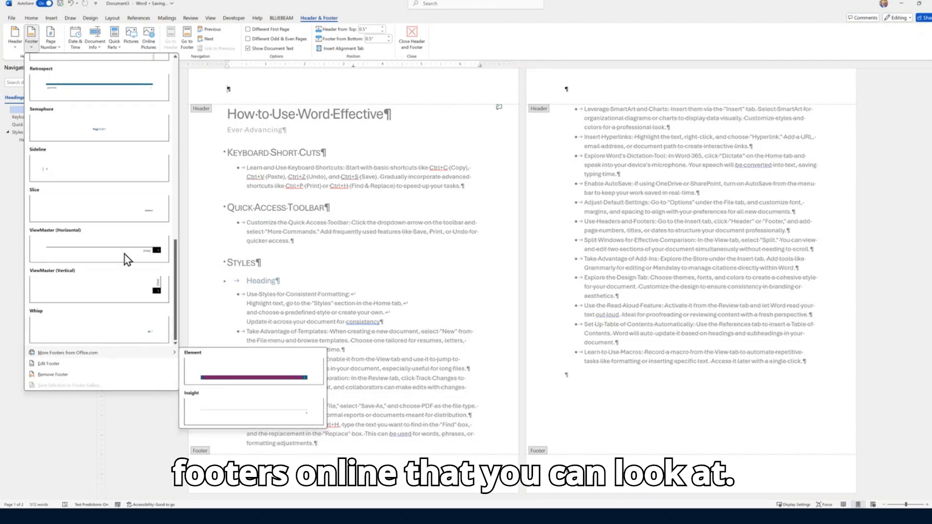
click(95, 87)
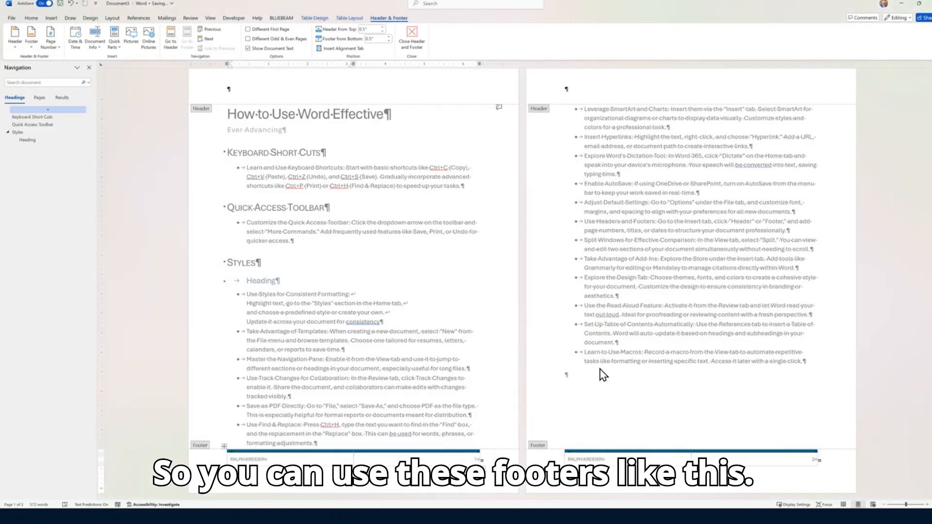
click(599, 459)
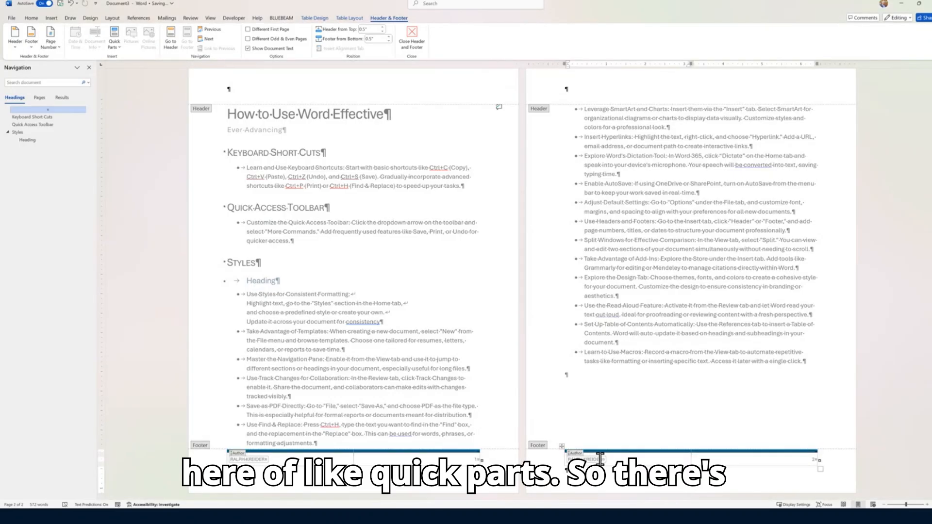
Insert the Company property in the footer's right cell as BUILDING BETTER, then exit footer editing
click(118, 48)
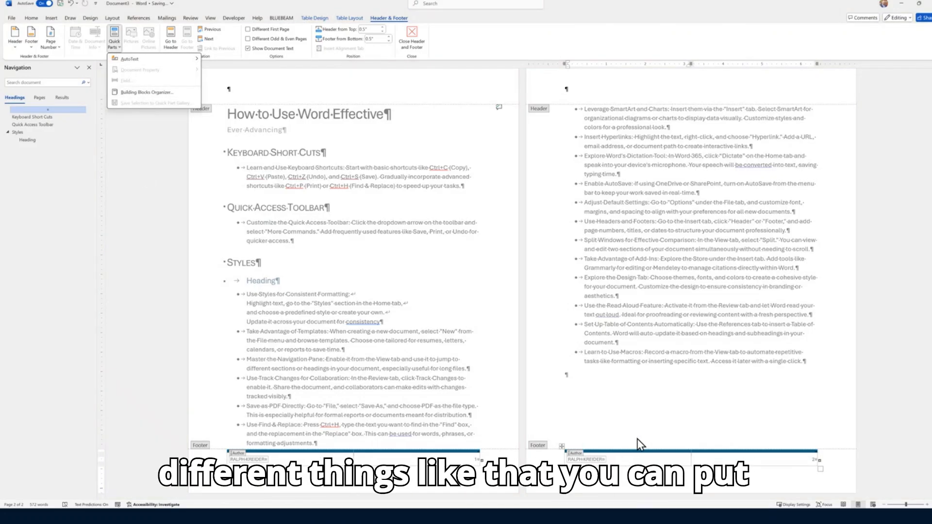
click(660, 462)
click(740, 460)
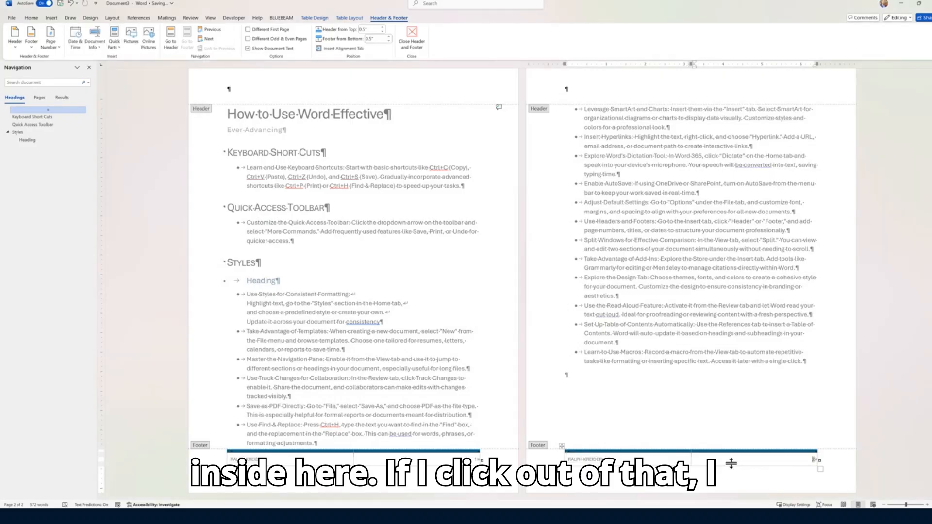
click(117, 43)
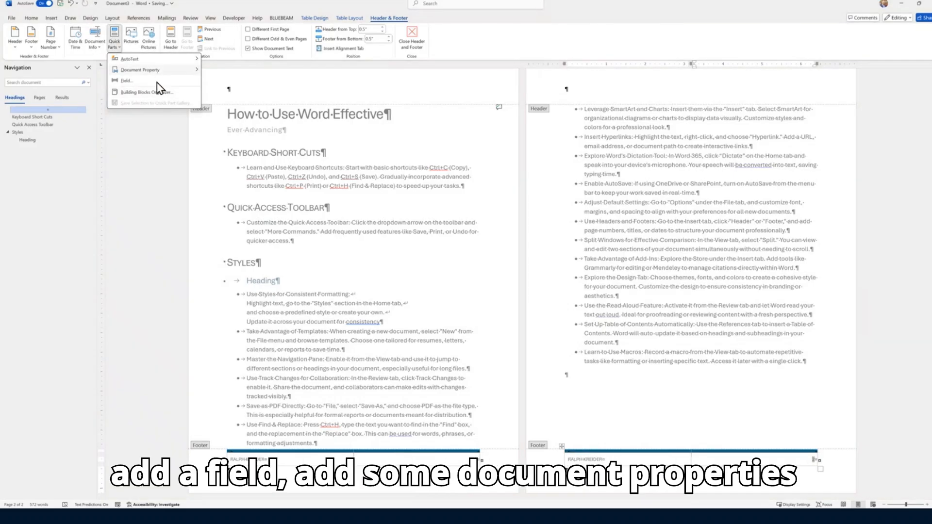
mouse_move(162, 71)
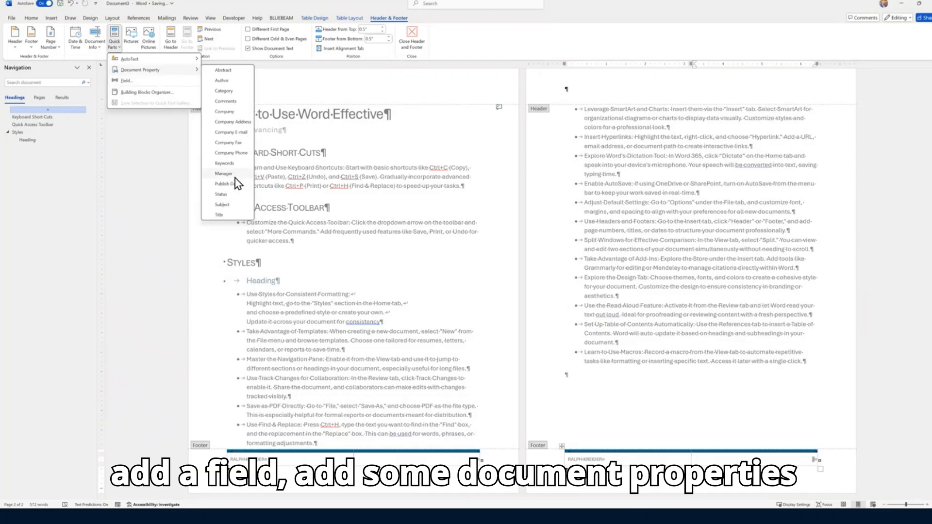
click(226, 112)
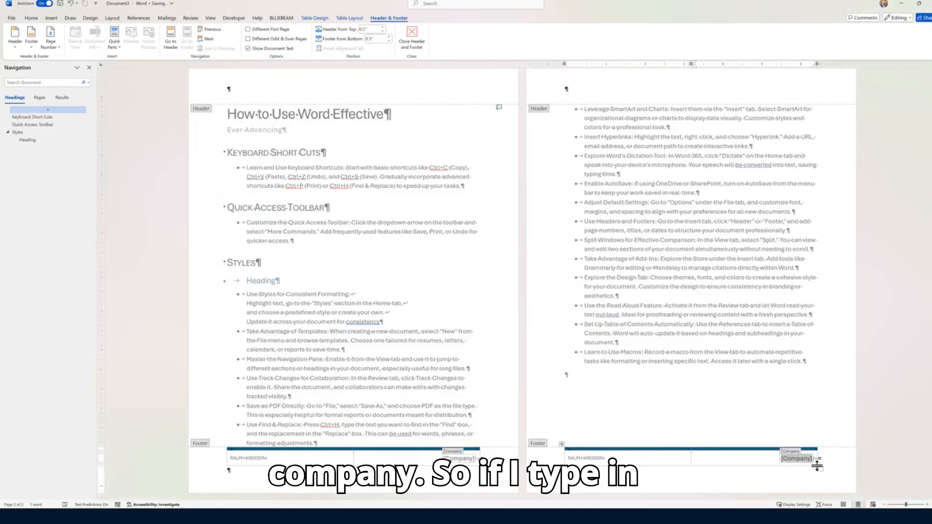
click(799, 464)
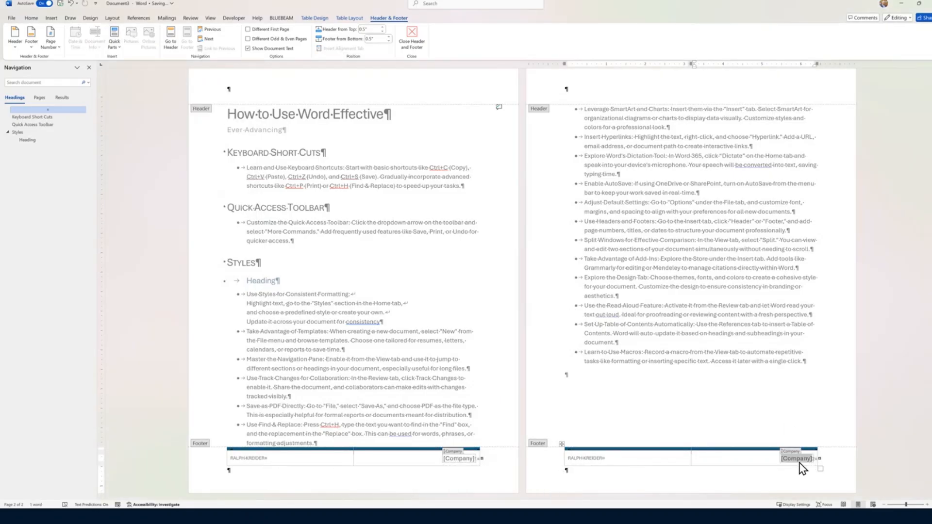
text(BUILDING BETTER)
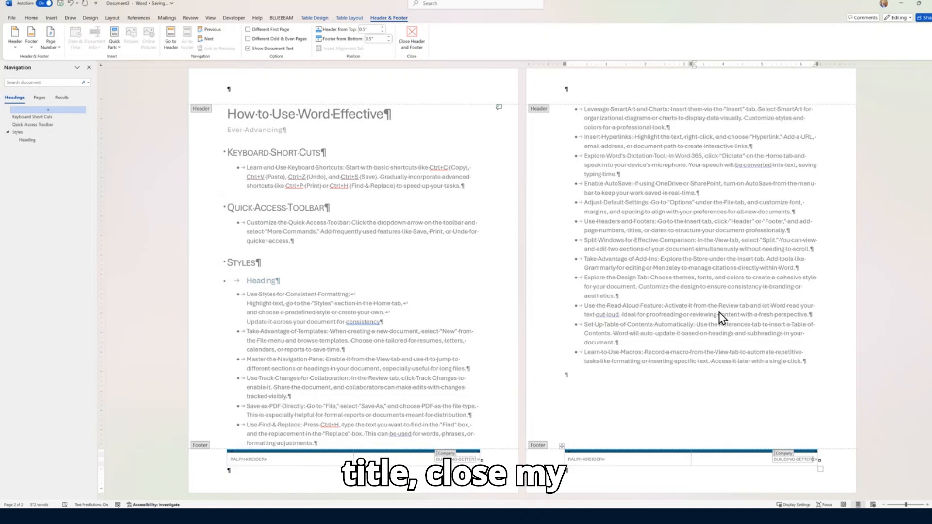
click(409, 35)
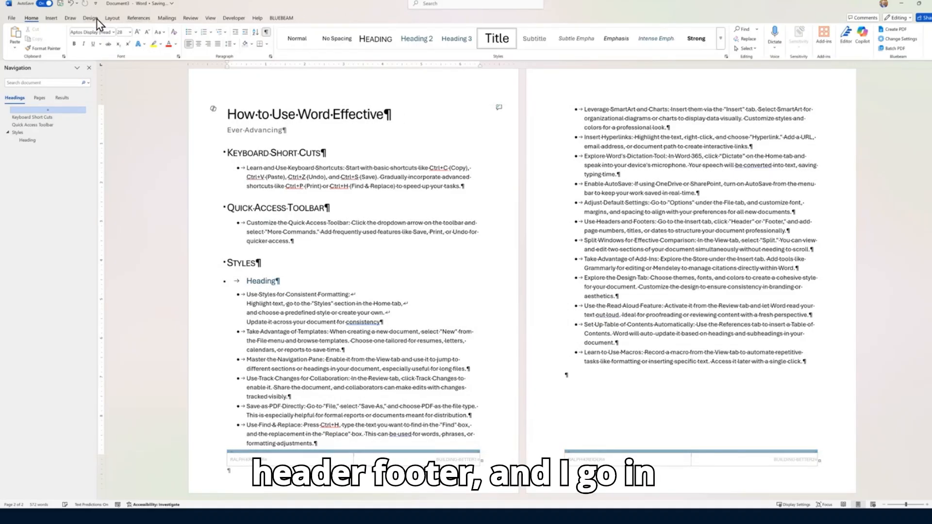
Insert the Company document property into the title and delete some of its letters
click(51, 18)
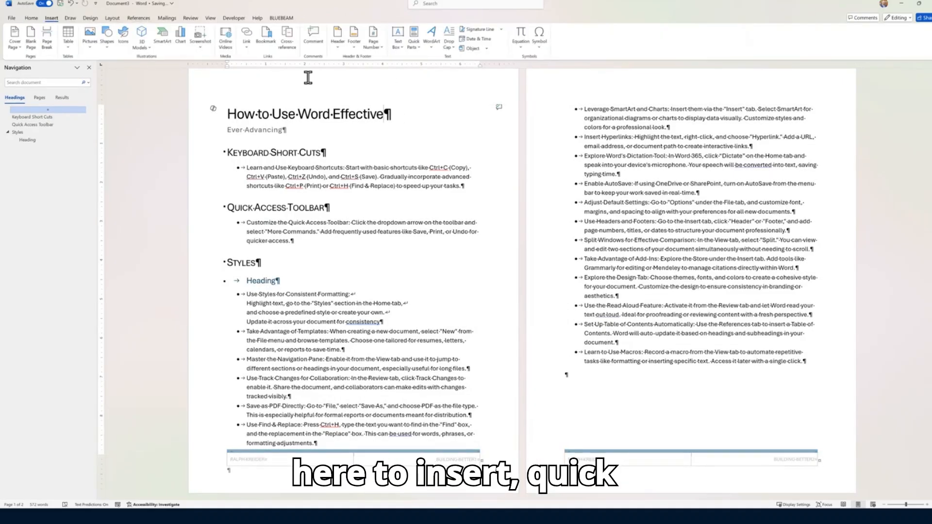
click(414, 47)
mouse_move(430, 67)
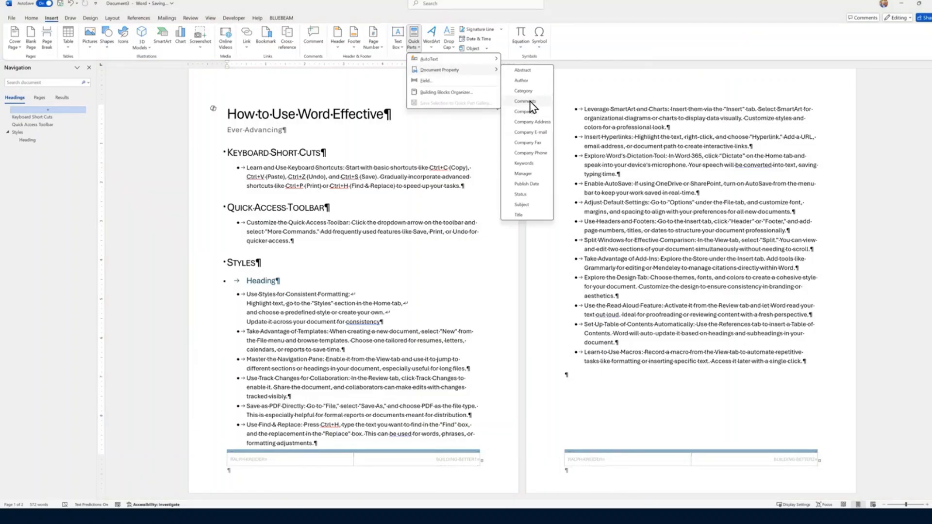
click(531, 113)
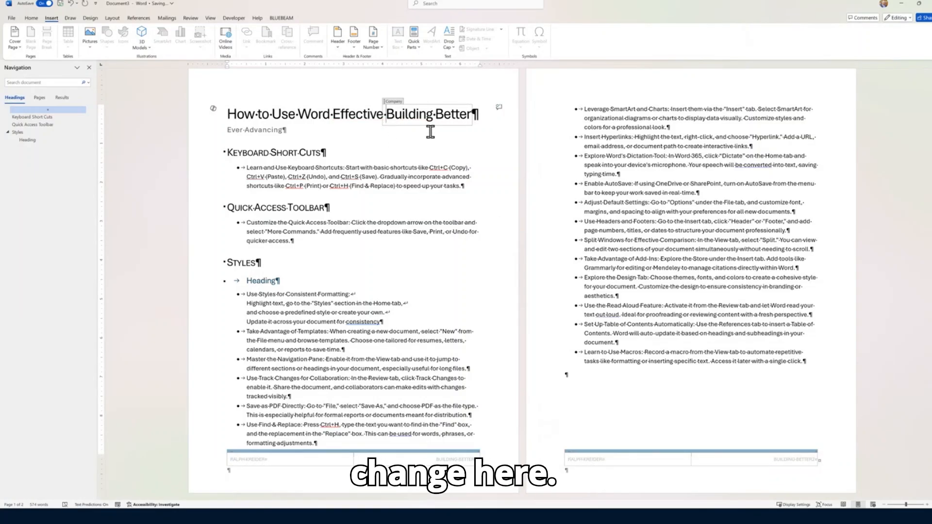
drag(386, 115, 439, 119)
click(467, 118)
key(BackSpace)
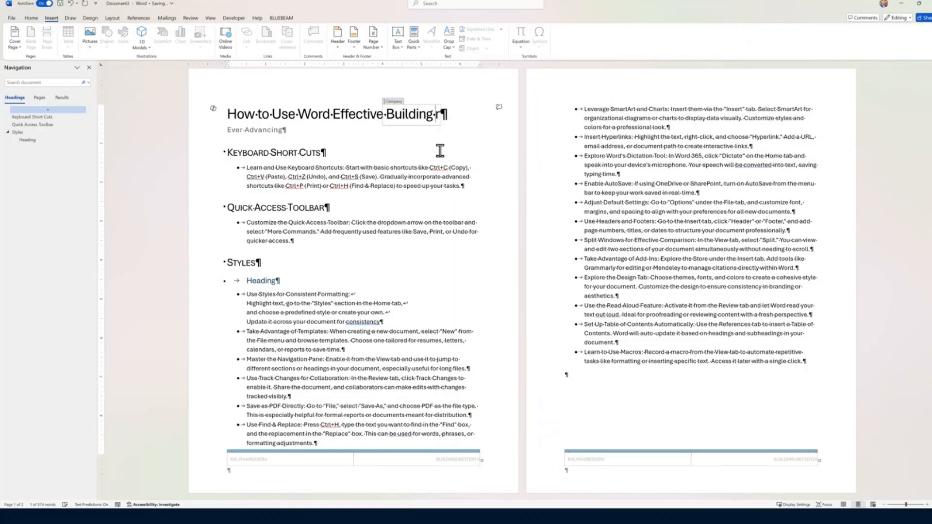
Select the whole Company field in the title and delete it
click(783, 459)
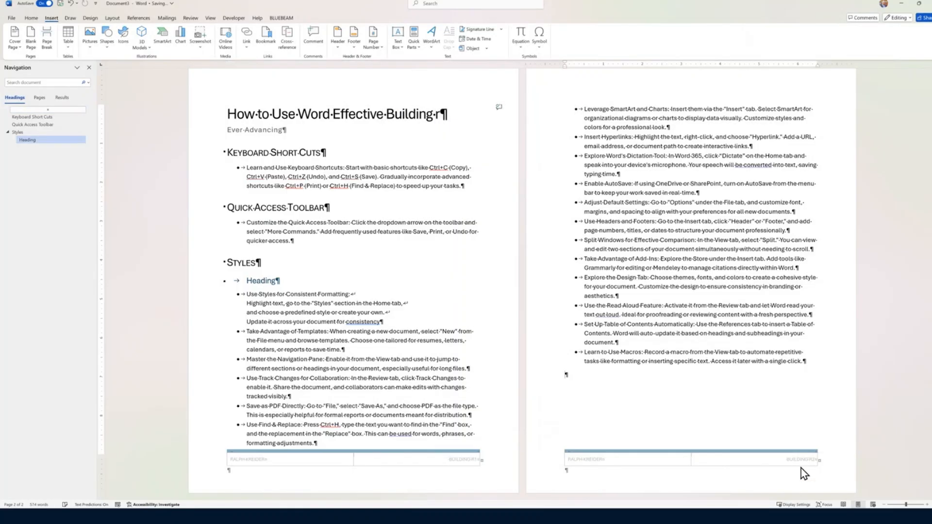
click(428, 119)
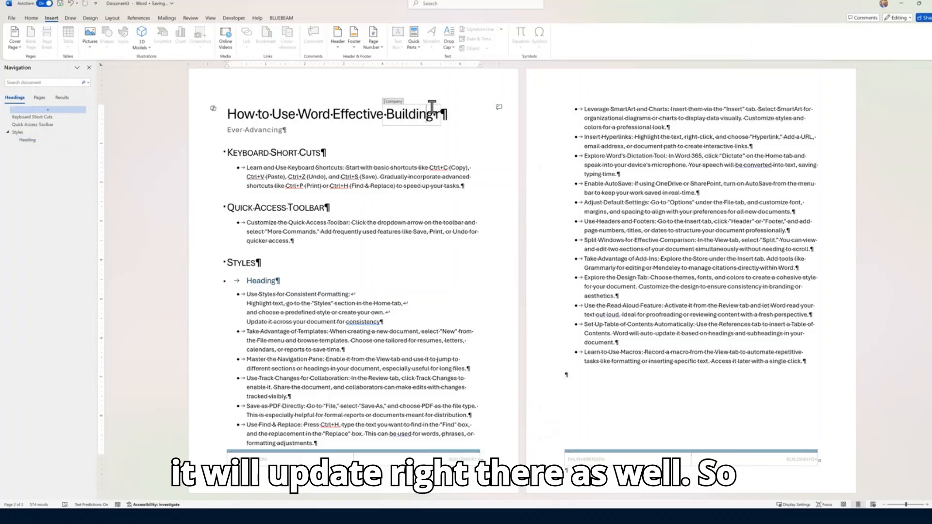
click(394, 102)
key(BackSpace)
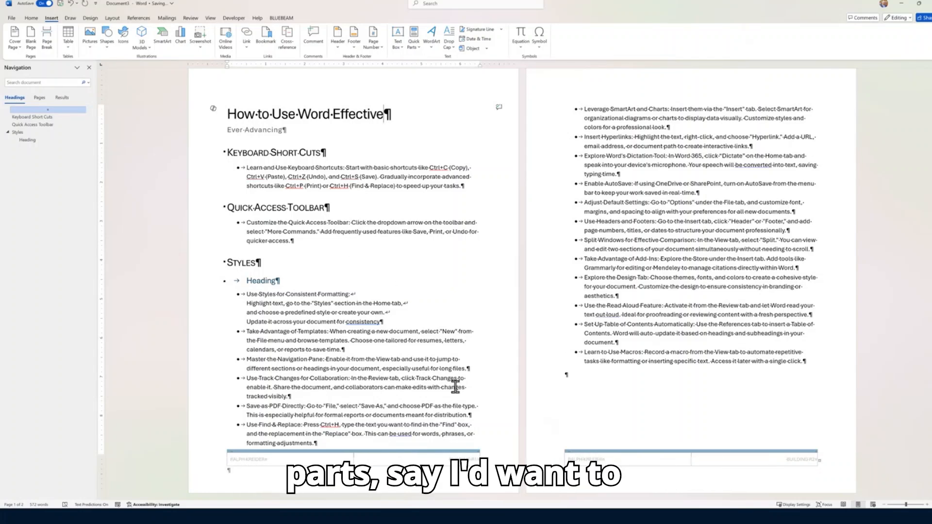
Paste the author's name at the end of page 2, removing its bullet and the empty bullet line
click(578, 376)
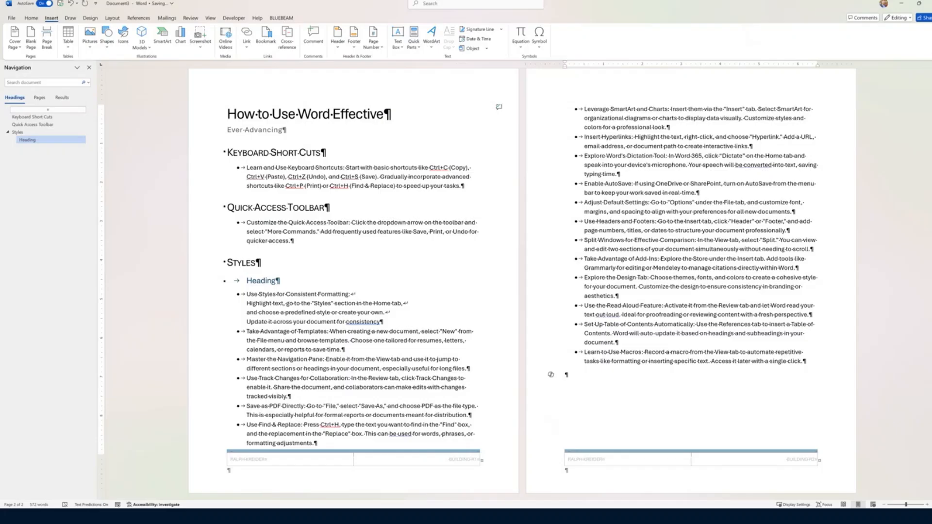
key(super+v)
scroll(636, 495, down, 3)
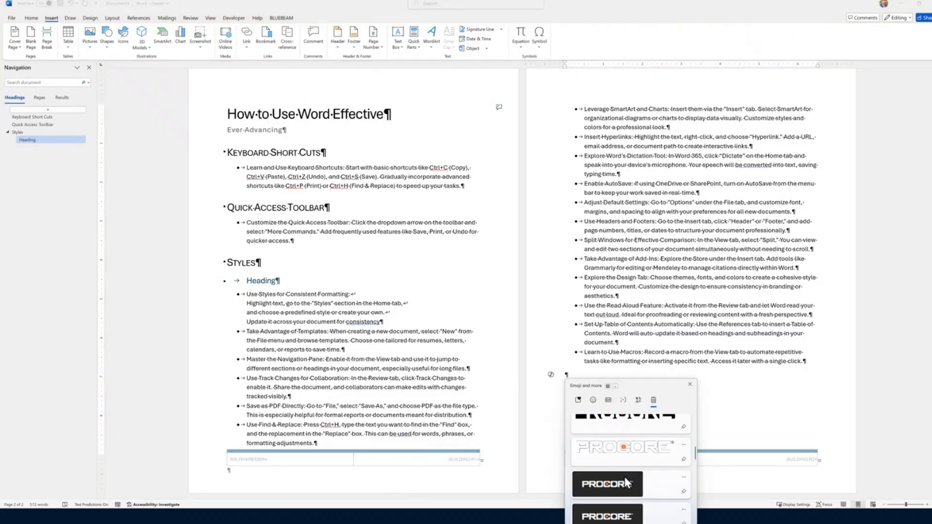
scroll(626, 483, down, 5)
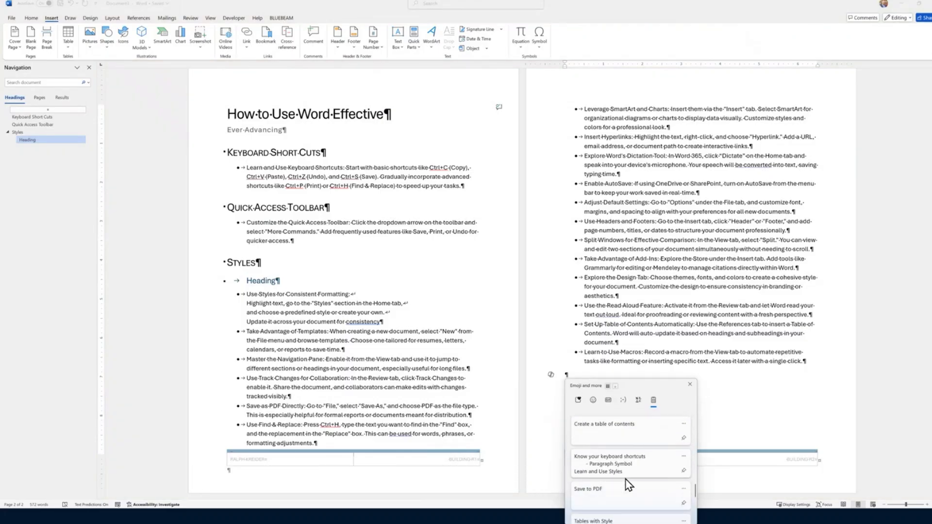
click(612, 437)
click(569, 377)
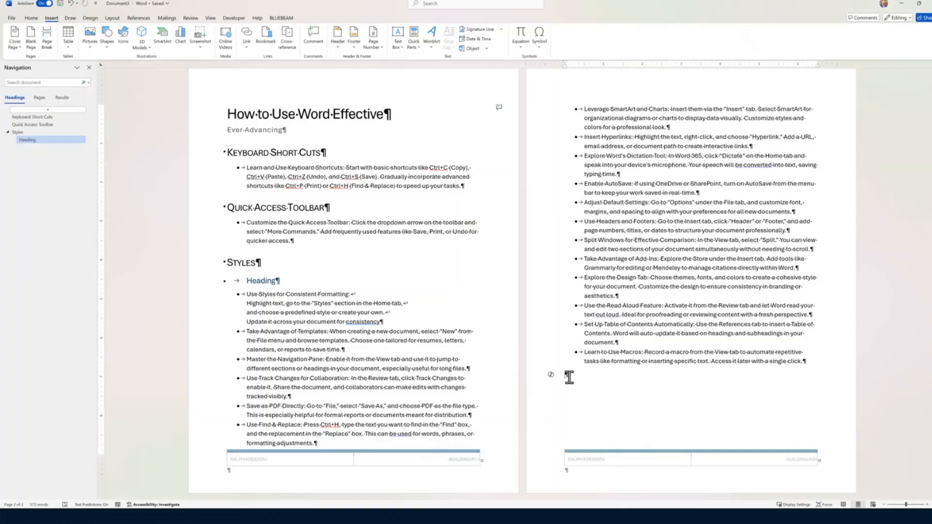
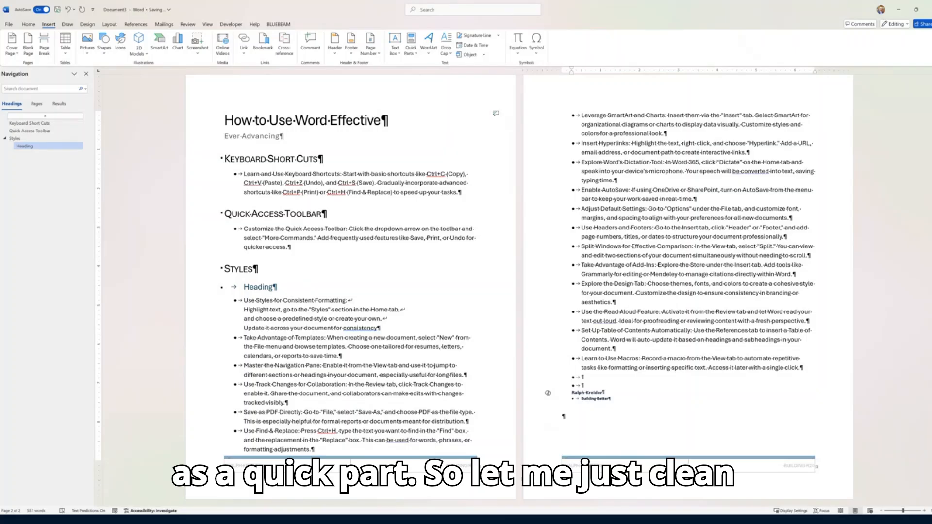
click(590, 387)
key(BackSpace)
key(BackSpace)
key(BackSpace)
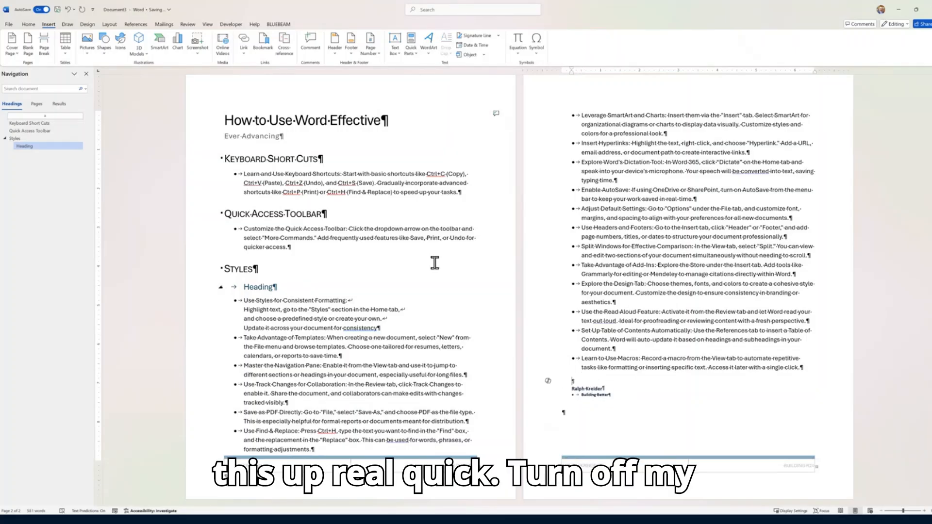
Hide formatting marks and strip bullets and indents from the name and Building Better lines
click(29, 24)
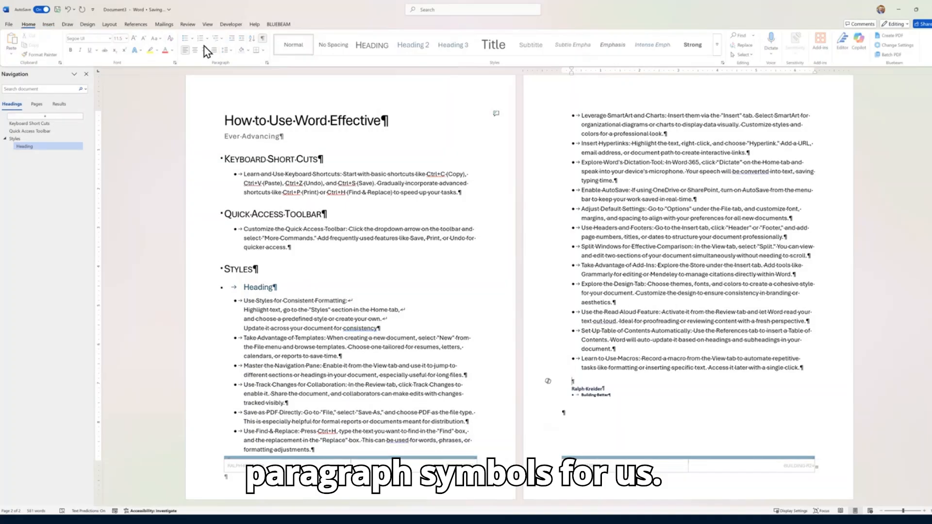
click(263, 38)
click(585, 395)
click(570, 388)
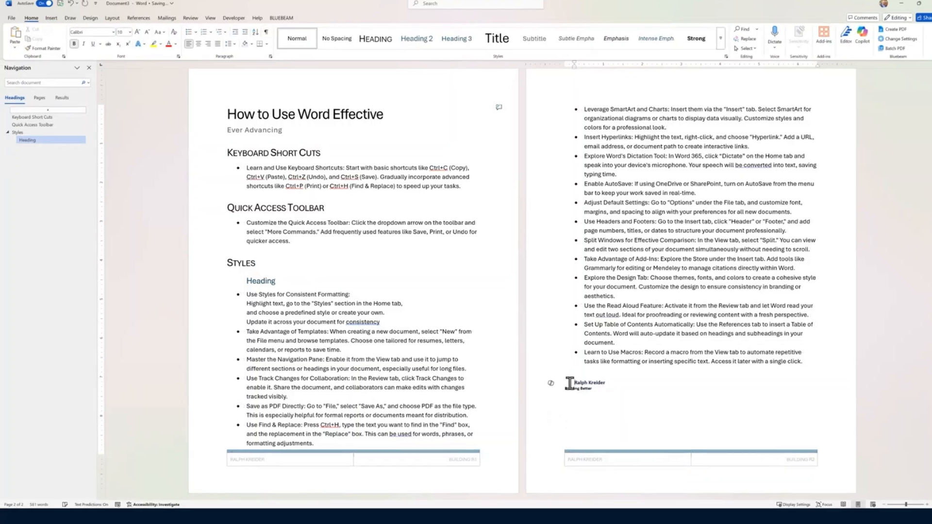
key(BackSpace)
click(550, 395)
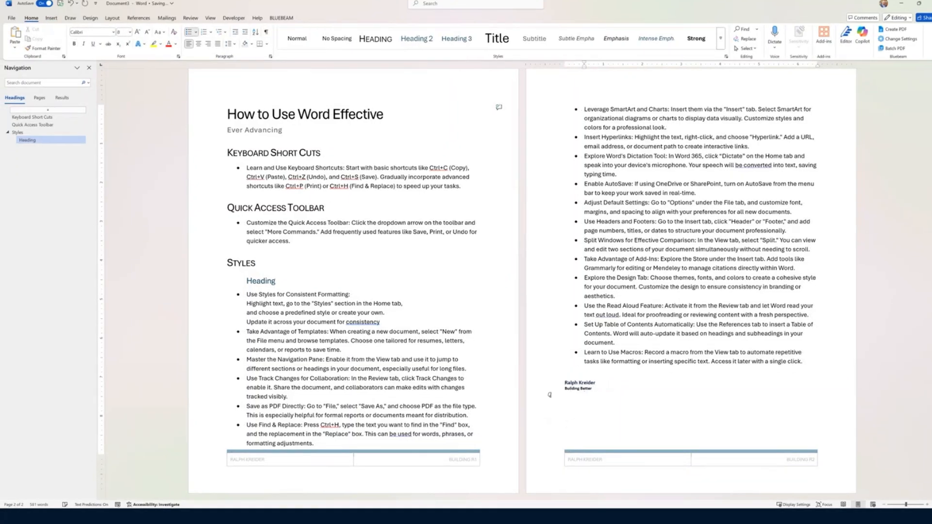
key(BackSpace)
click(549, 400)
key(BackSpace)
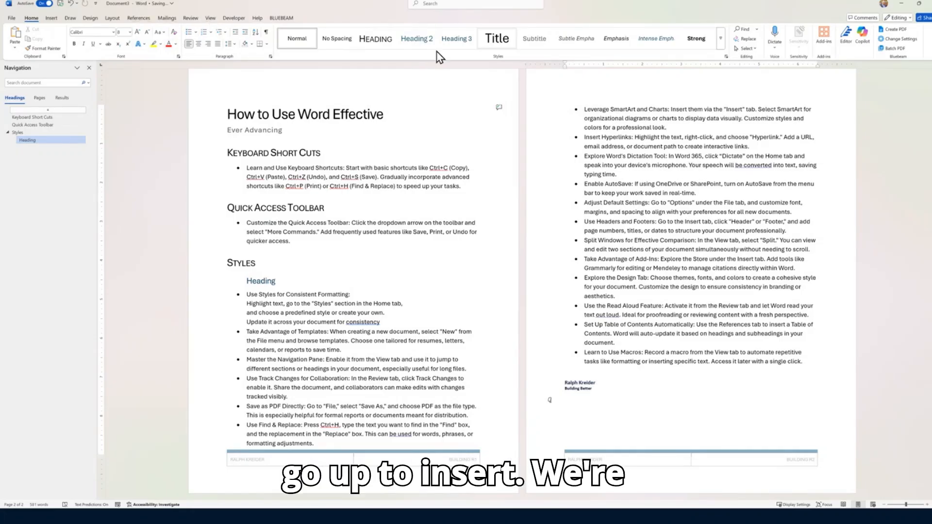
Save the two selected signature lines as an AutoText entry named 'Signature' in General
click(51, 18)
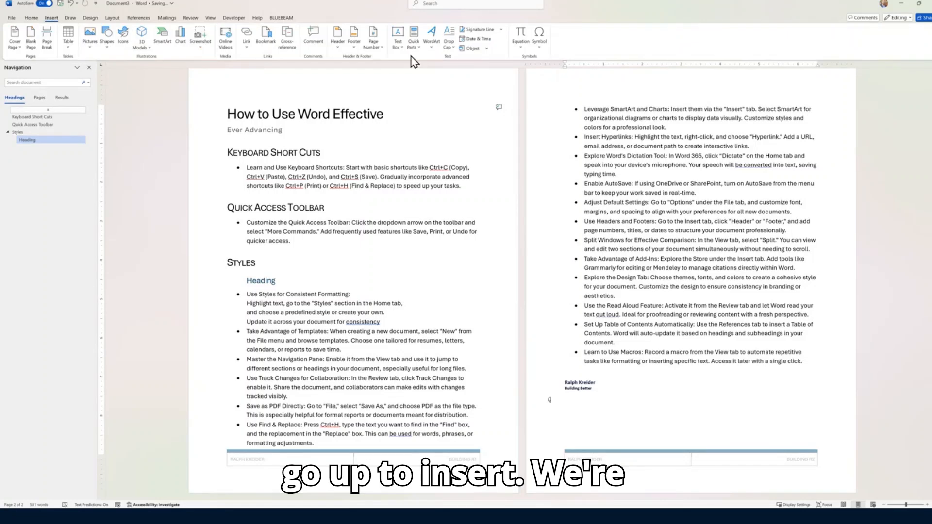
click(413, 37)
mouse_move(448, 61)
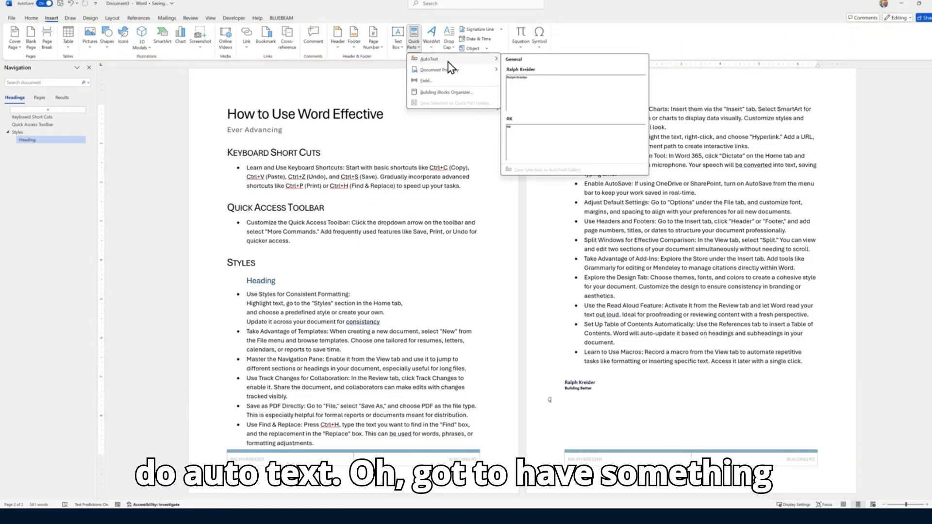
click(658, 387)
drag(613, 388, 561, 380)
click(413, 39)
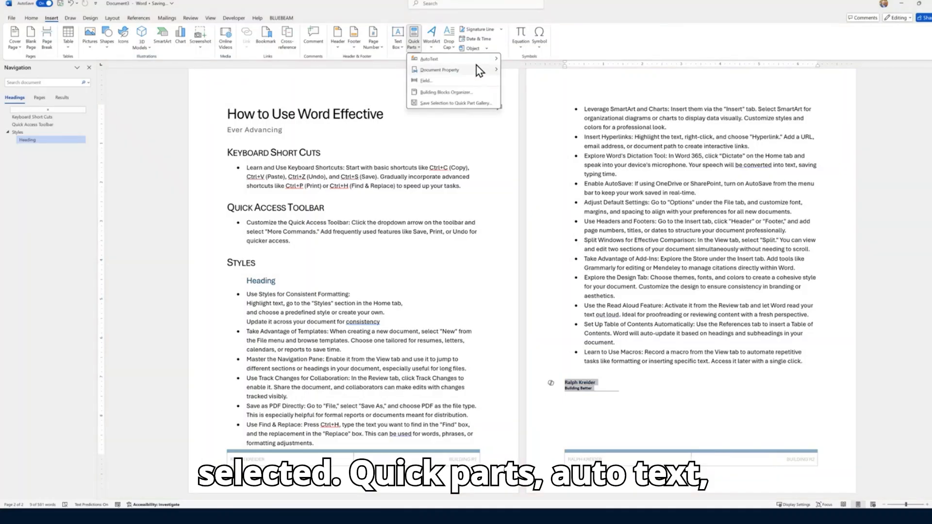
mouse_move(478, 63)
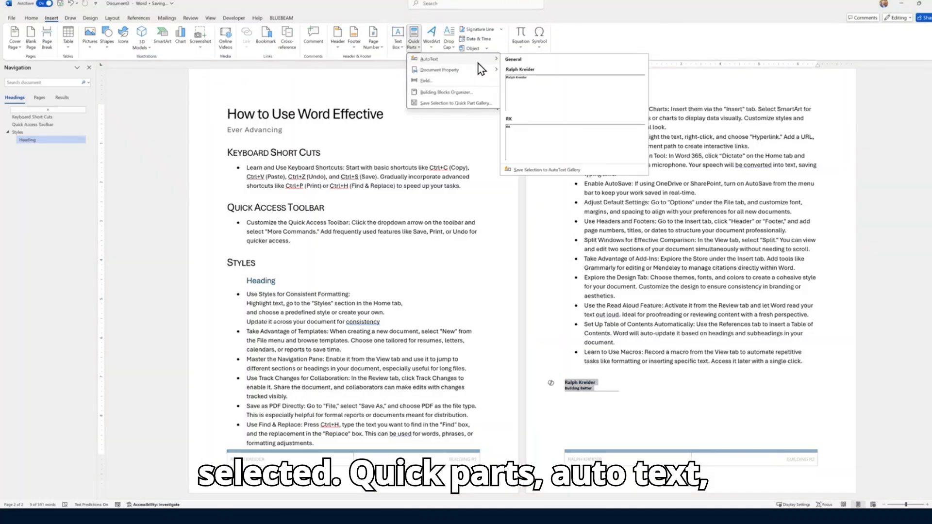
click(562, 169)
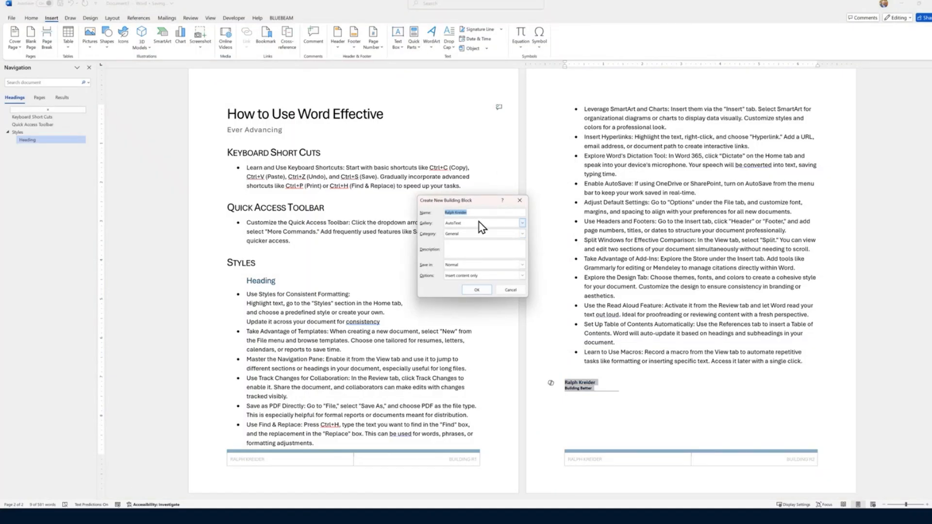
text(Sign)
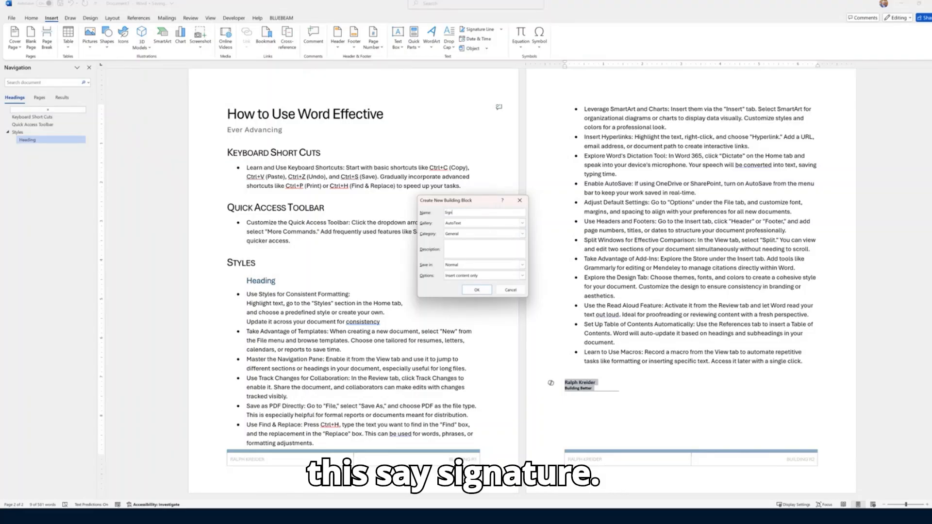
text(ature)
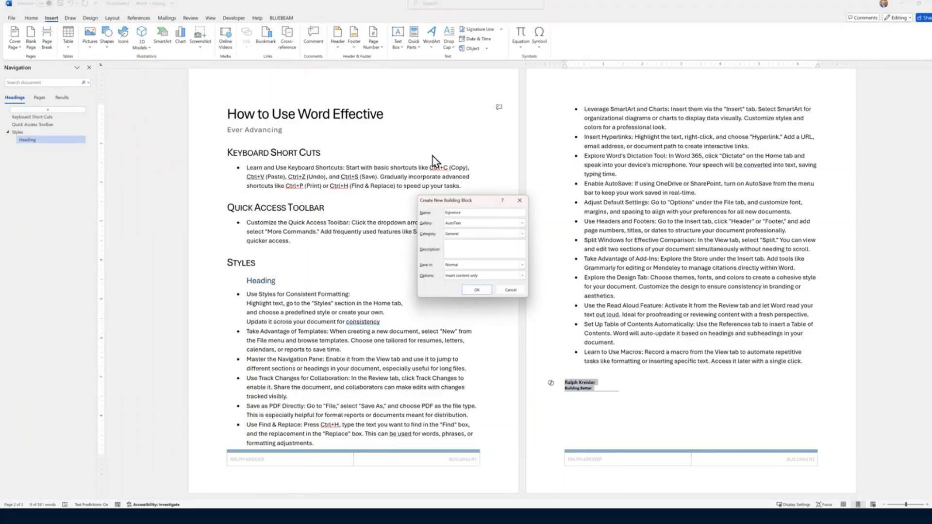
click(477, 290)
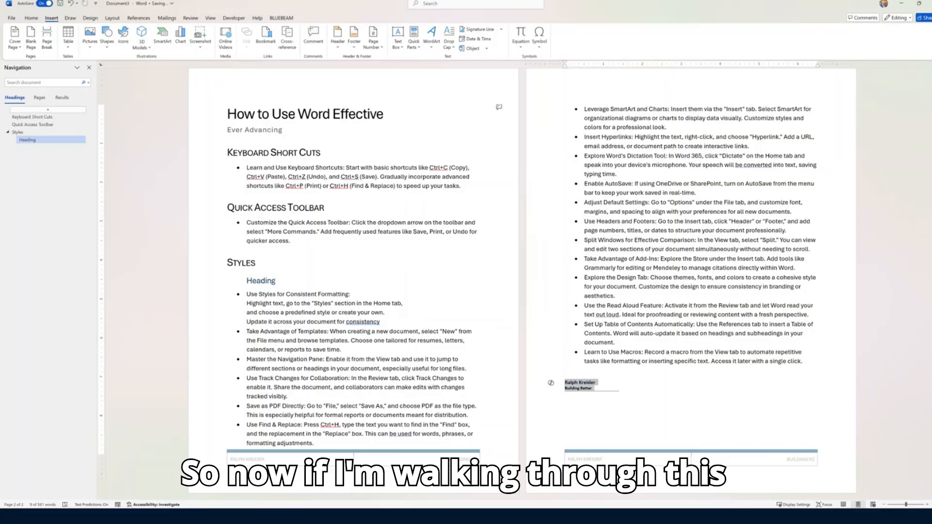
Below the last tip, type 'sign' and accept the Signature AutoText to add the signature block
click(562, 398)
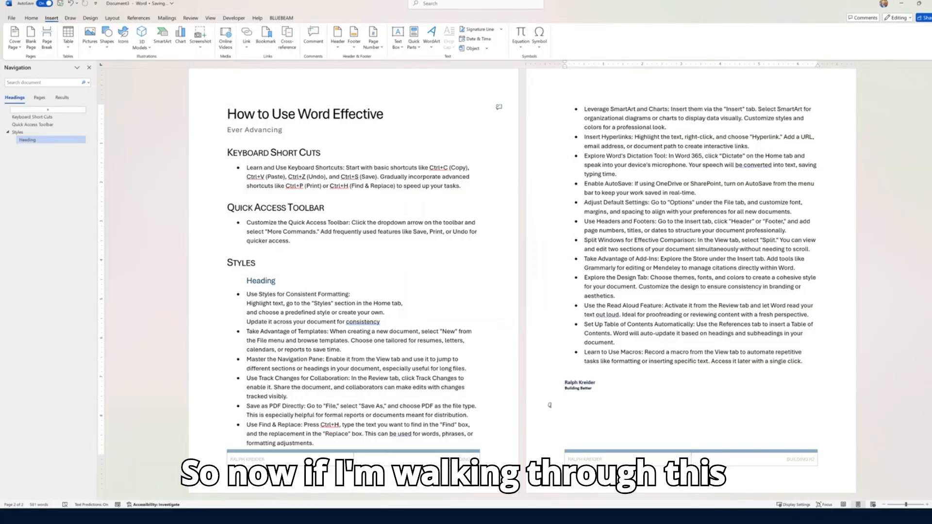
text(sign)
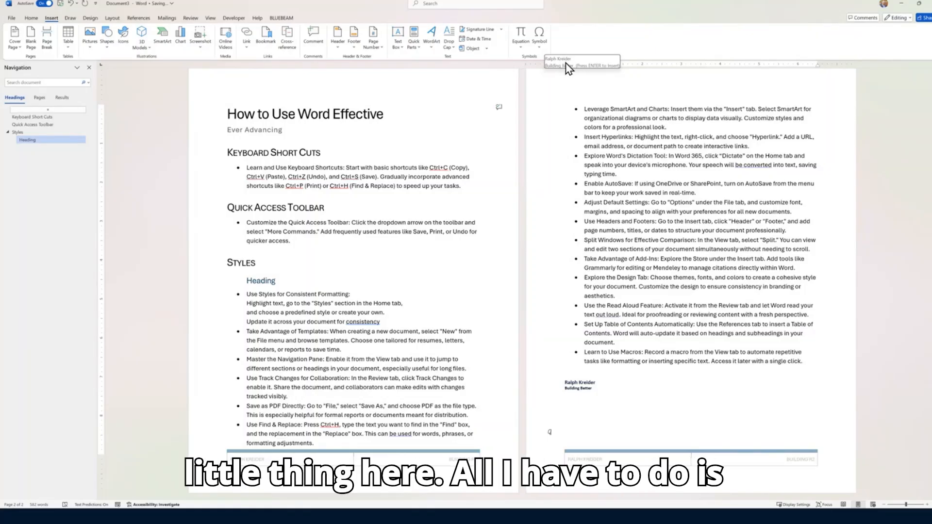
key(Return)
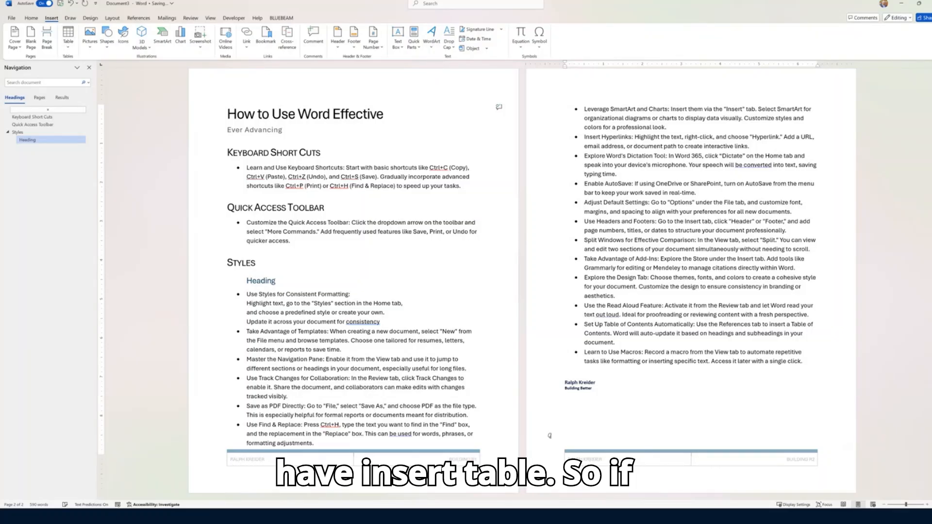
Insert a 5×4 table on page 3 and give it a blue banded list table style
click(68, 37)
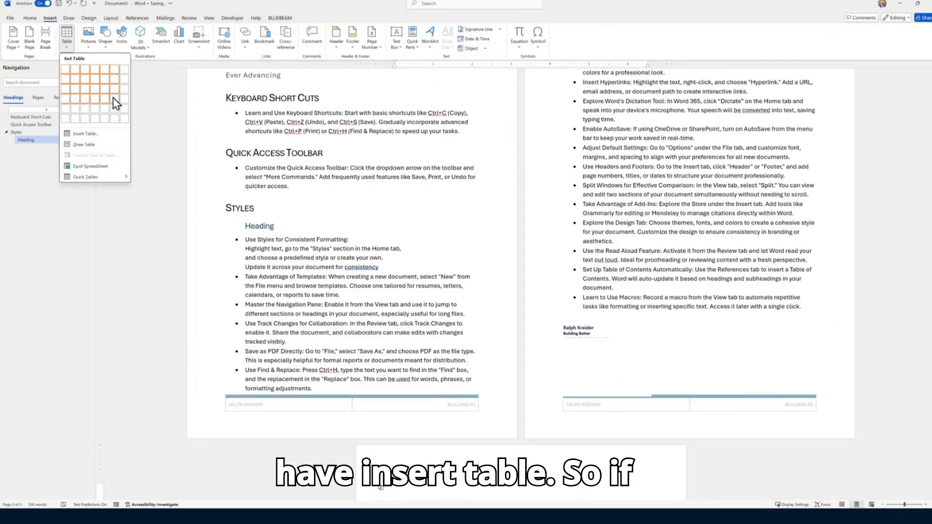
click(113, 103)
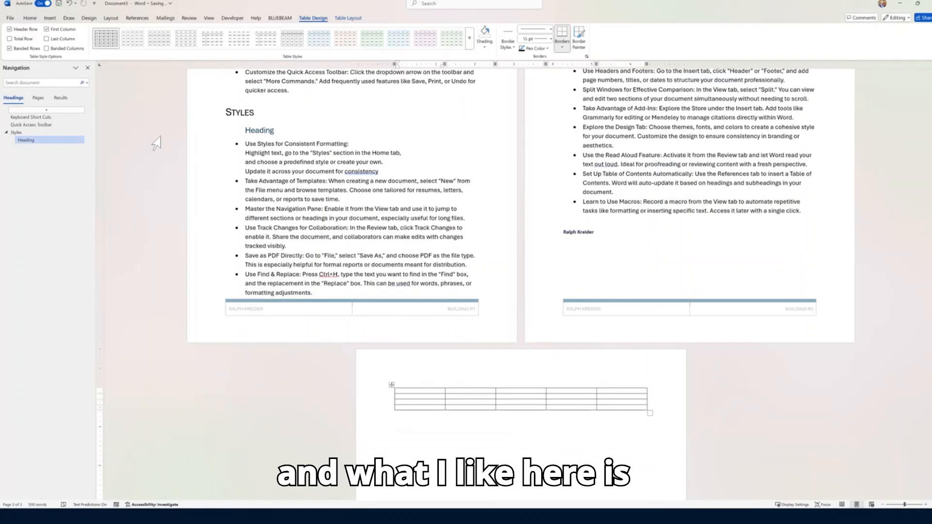
click(469, 42)
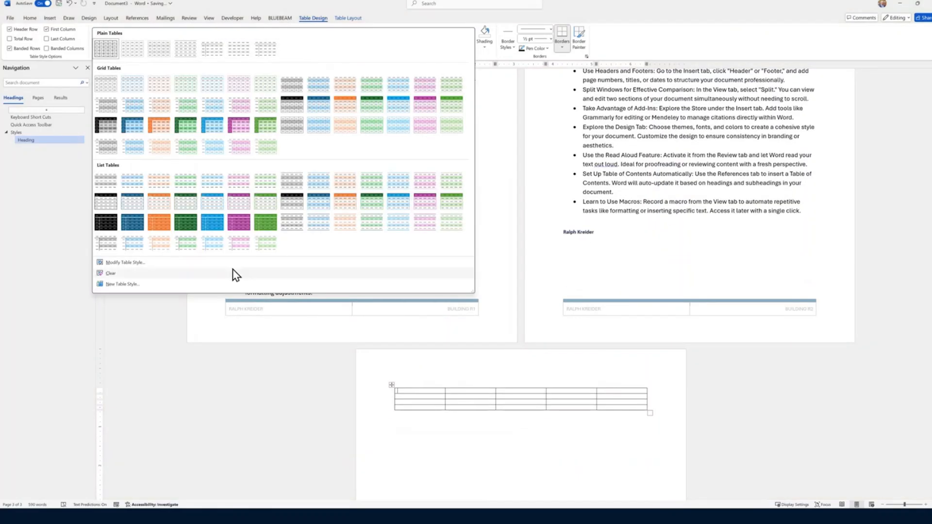
click(103, 205)
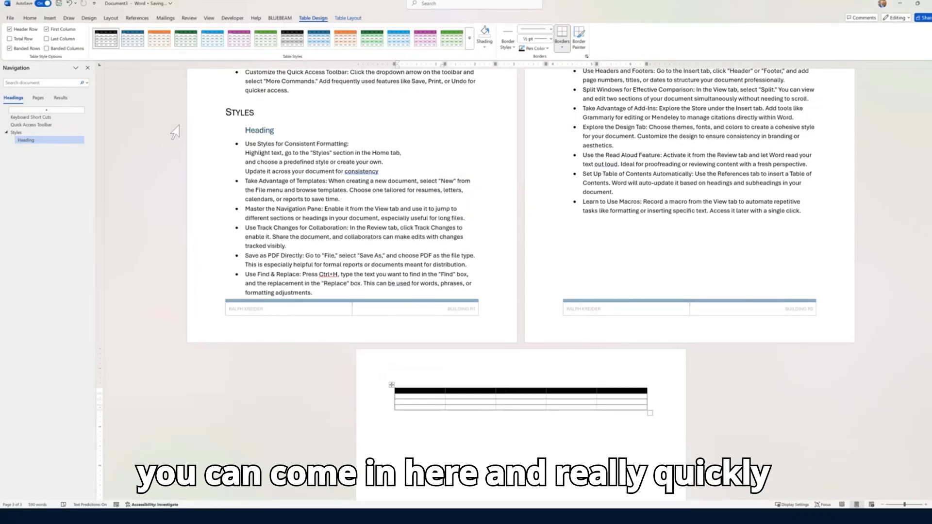
click(318, 38)
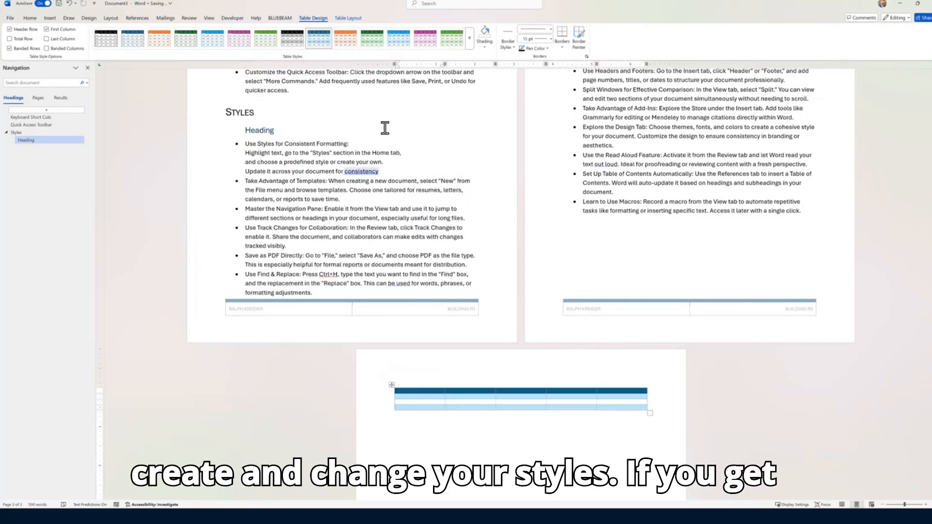
click(468, 41)
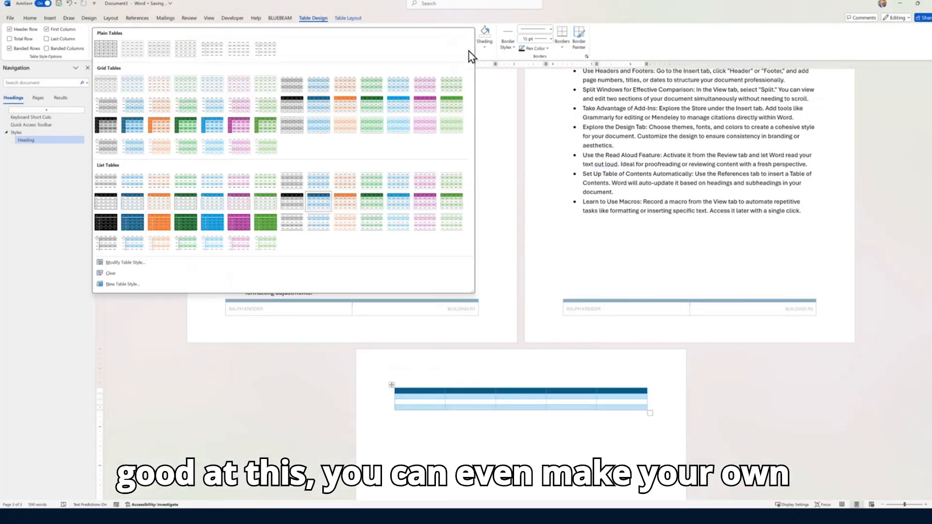
Open the Modify Table Style formatting options, then cancel without changing the style
click(127, 262)
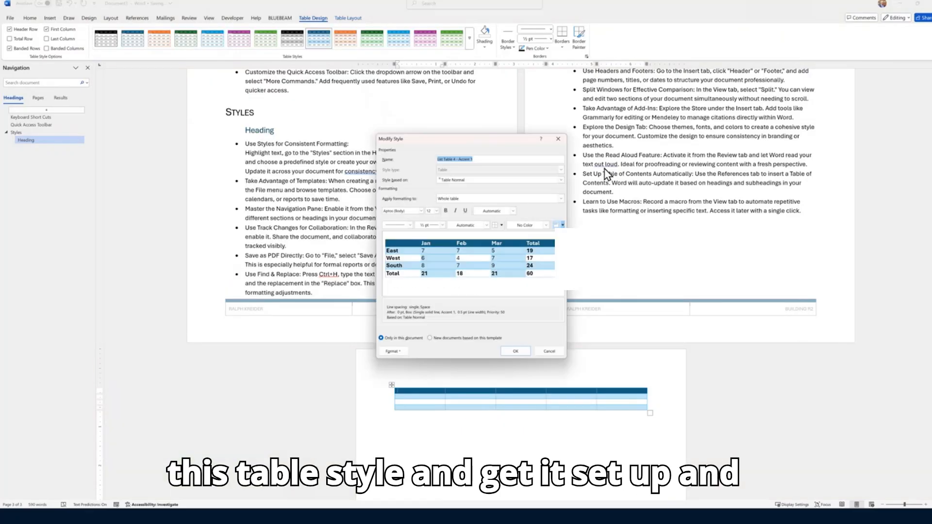
click(400, 351)
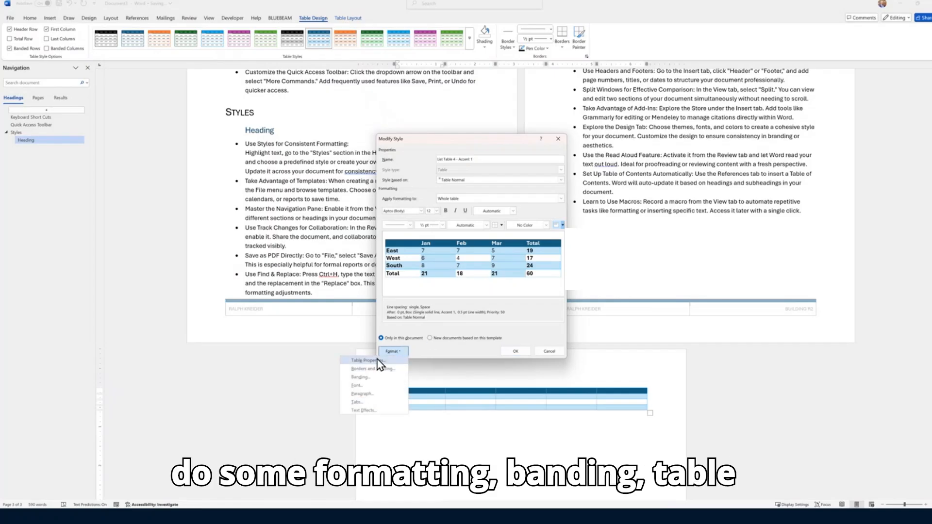
click(549, 353)
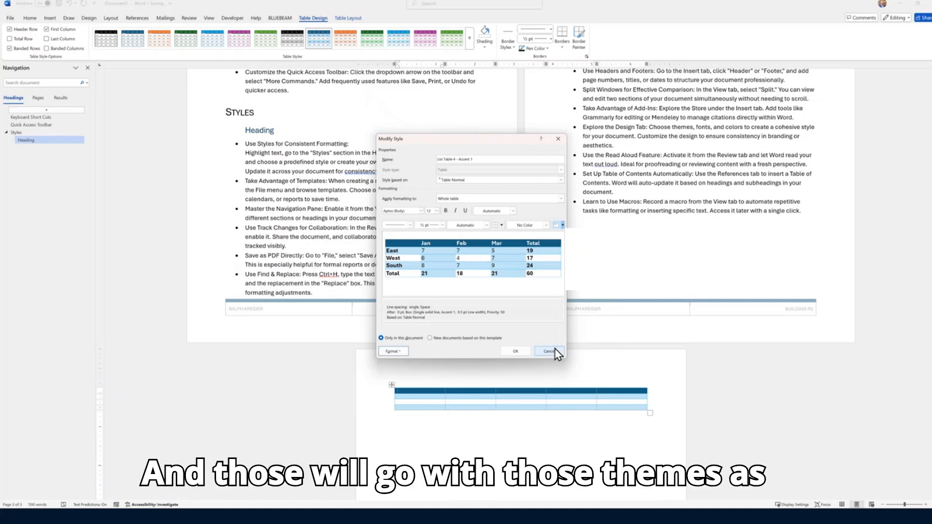
click(549, 351)
click(470, 40)
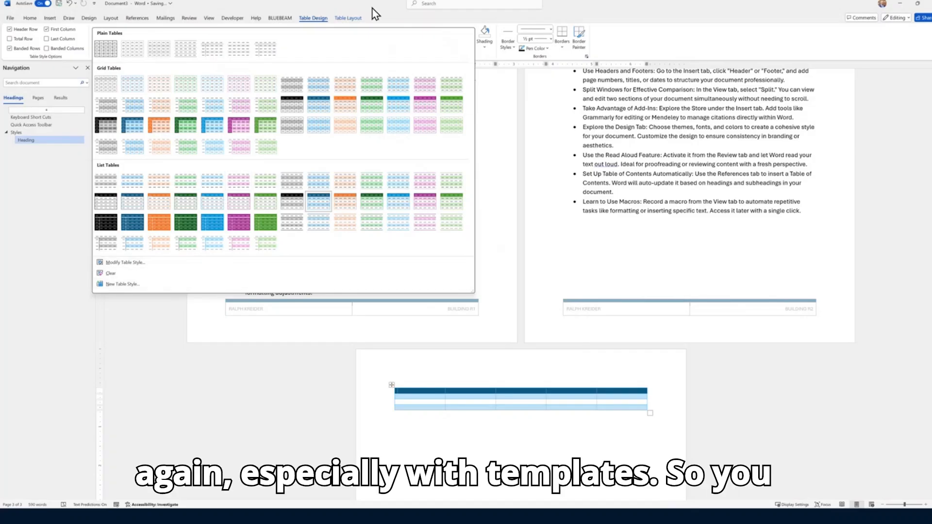
click(382, 17)
Select the blue table on page 3 and delete the whole table
click(353, 19)
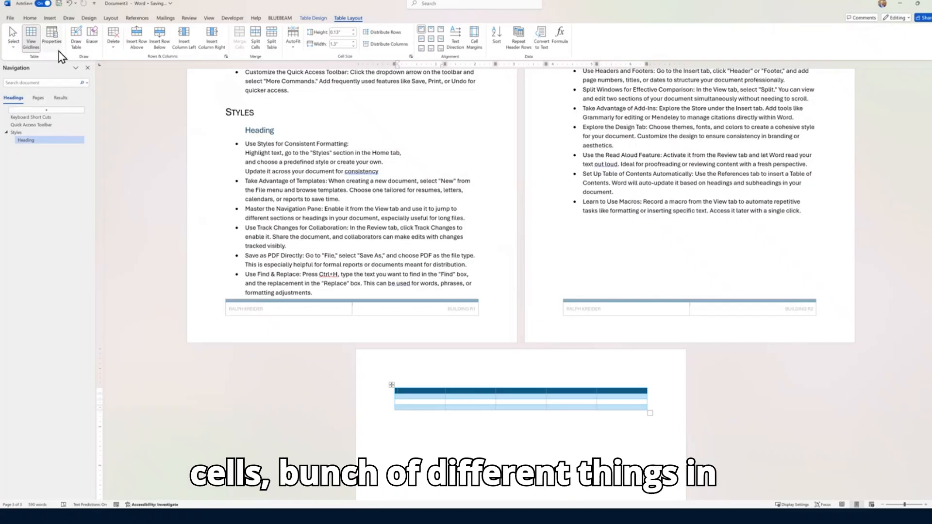
click(391, 385)
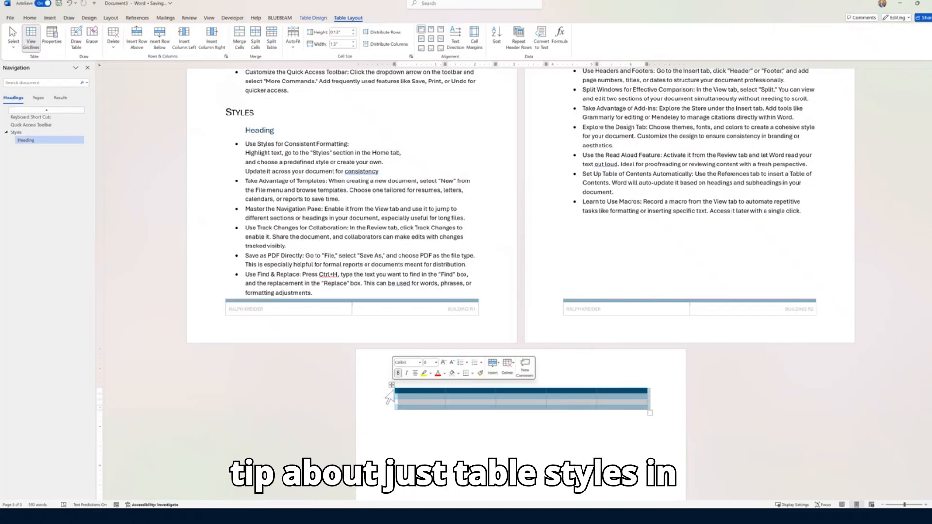
click(394, 391)
click(392, 388)
right_click(392, 387)
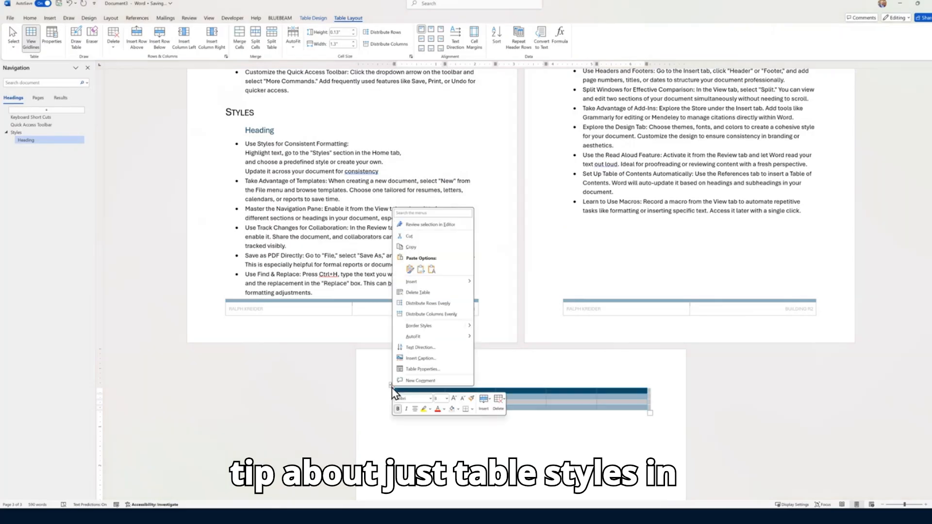
click(423, 294)
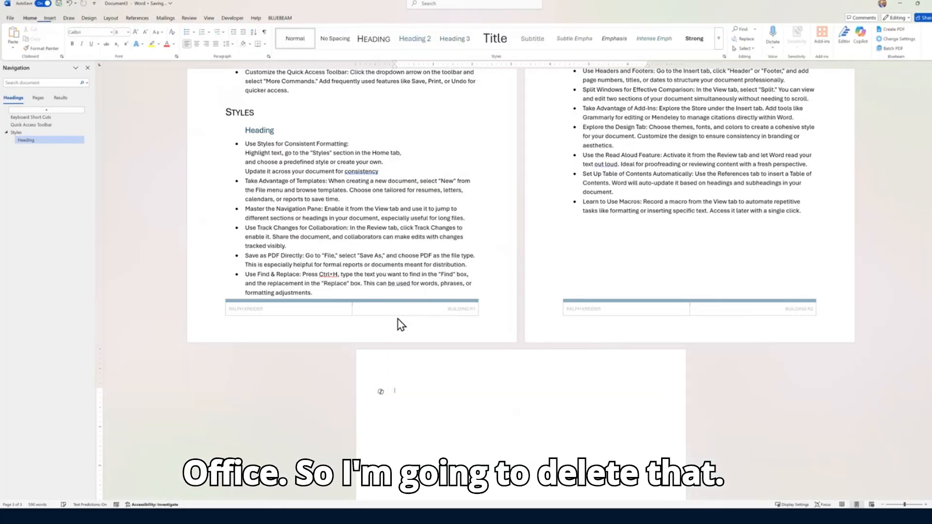
Insert the first circuit-board photo from a Stock Images search for 'technology'
click(50, 18)
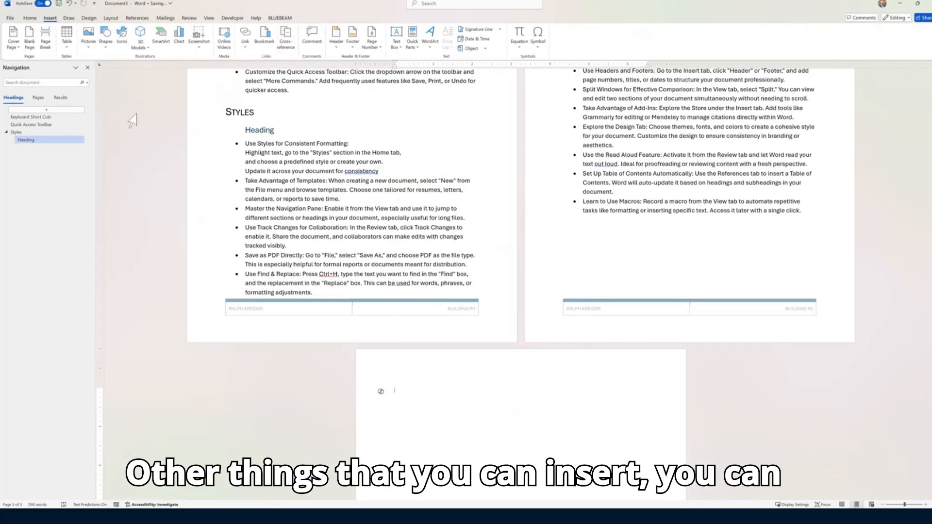
click(86, 51)
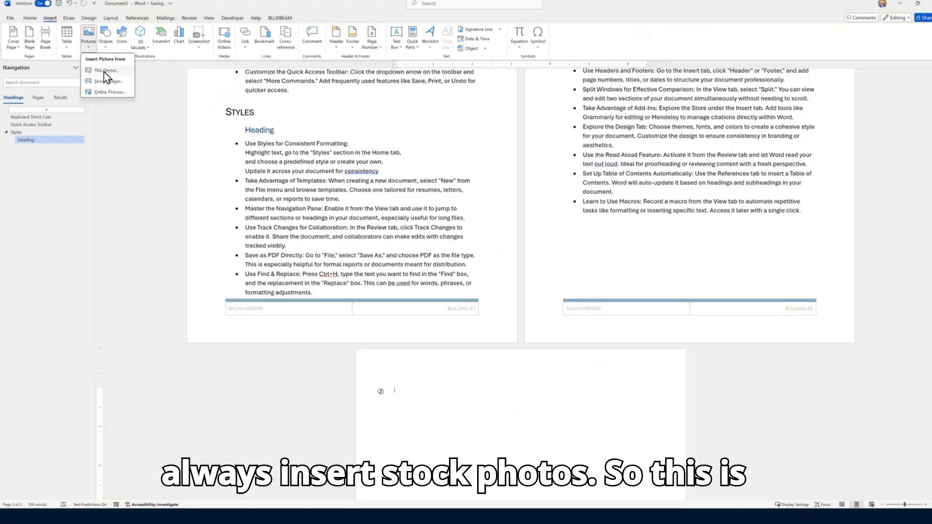
click(109, 84)
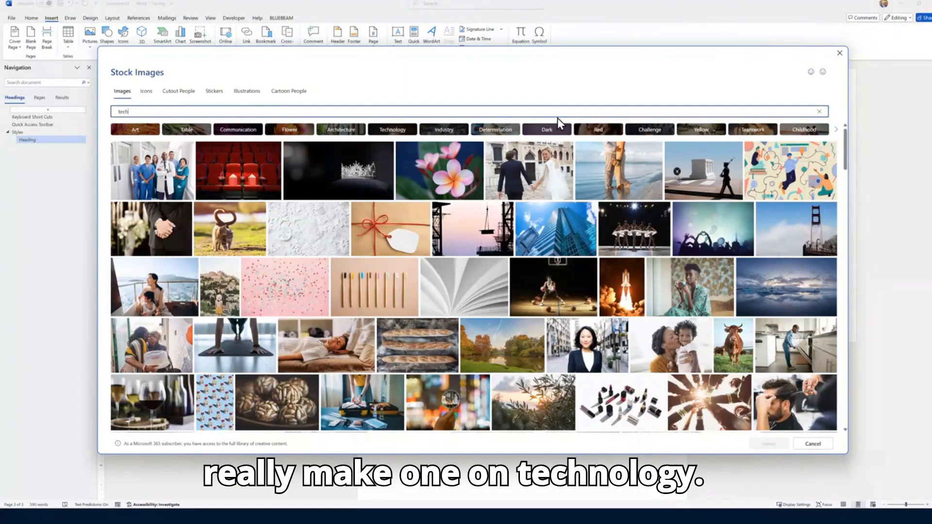
text(technology)
click(136, 154)
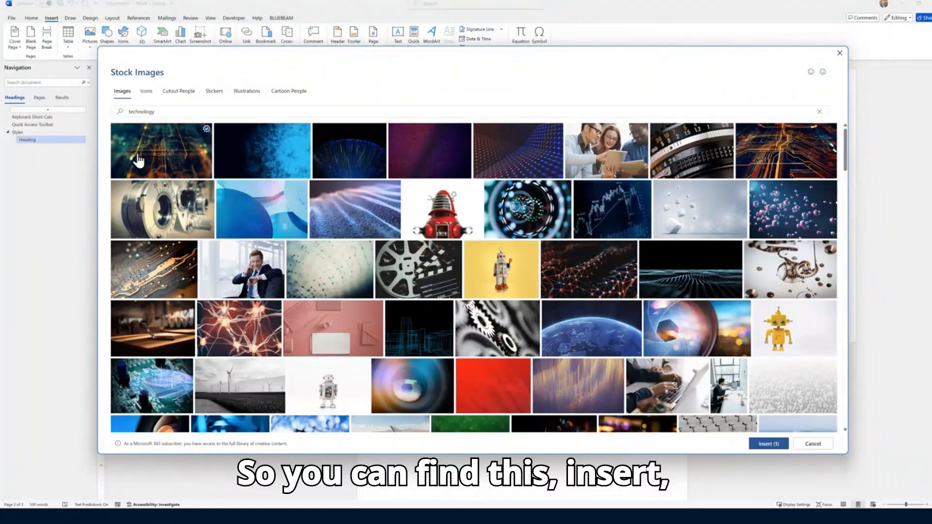
click(769, 443)
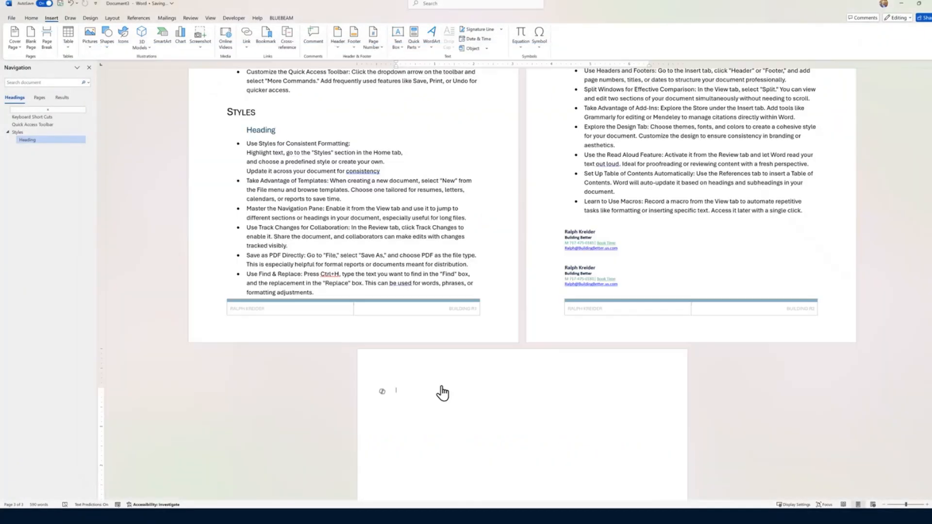
Shrink the circuit photo to about 3.53 inches wide and apply a drop-shadow picture style
scroll(514, 428, down, 2)
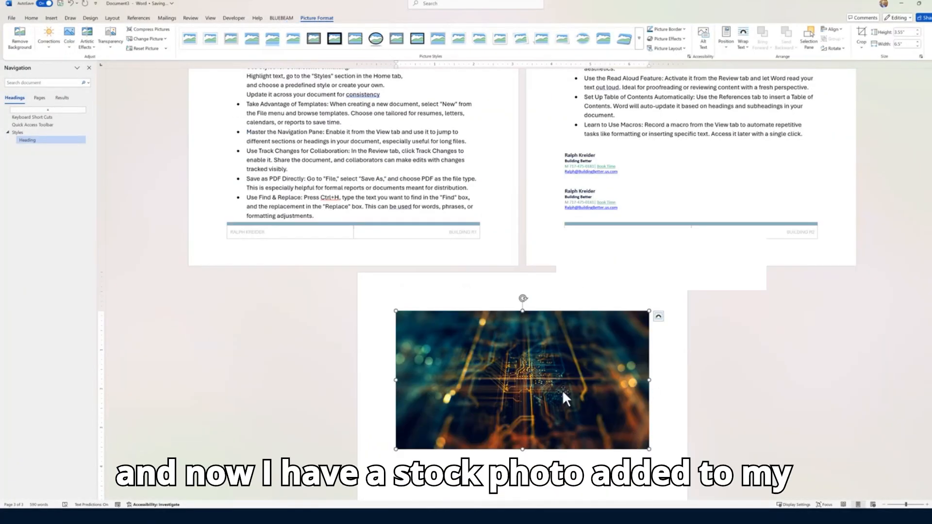
drag(544, 382, 533, 385)
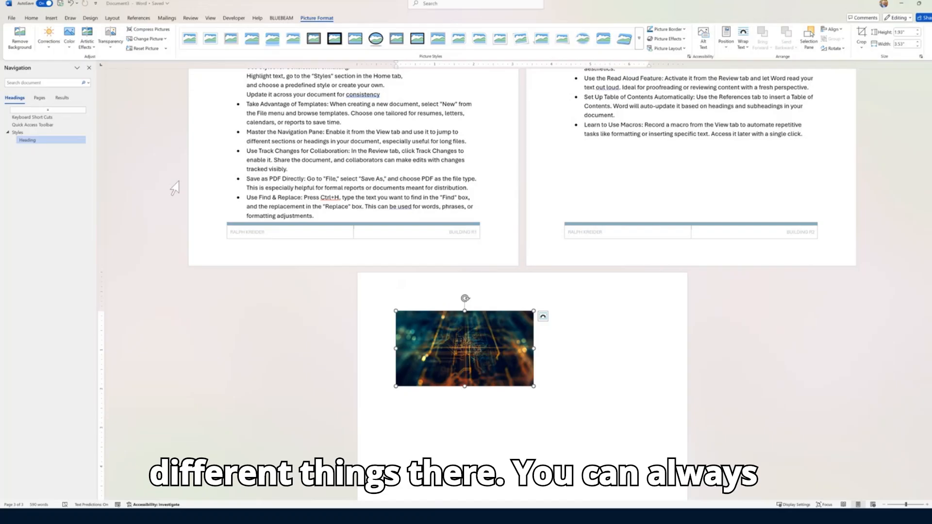
right_click(517, 331)
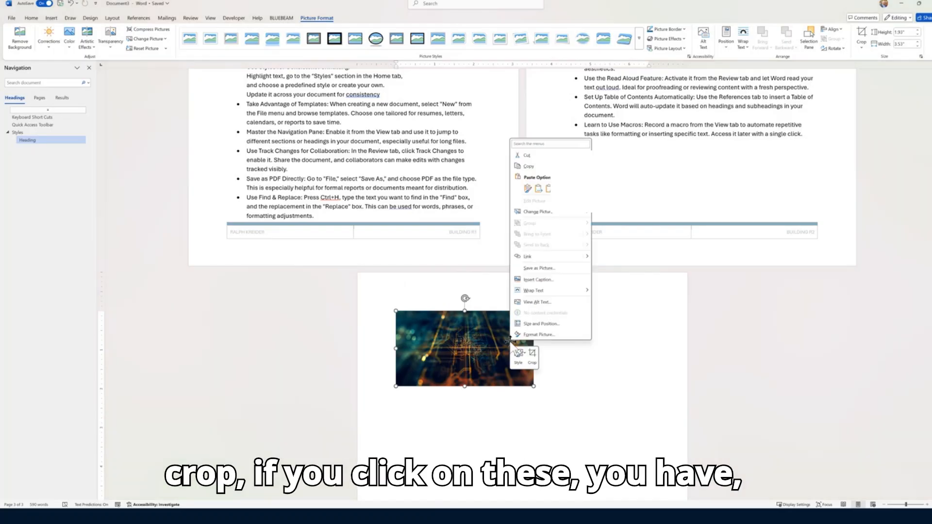
key(Escape)
right_click(495, 353)
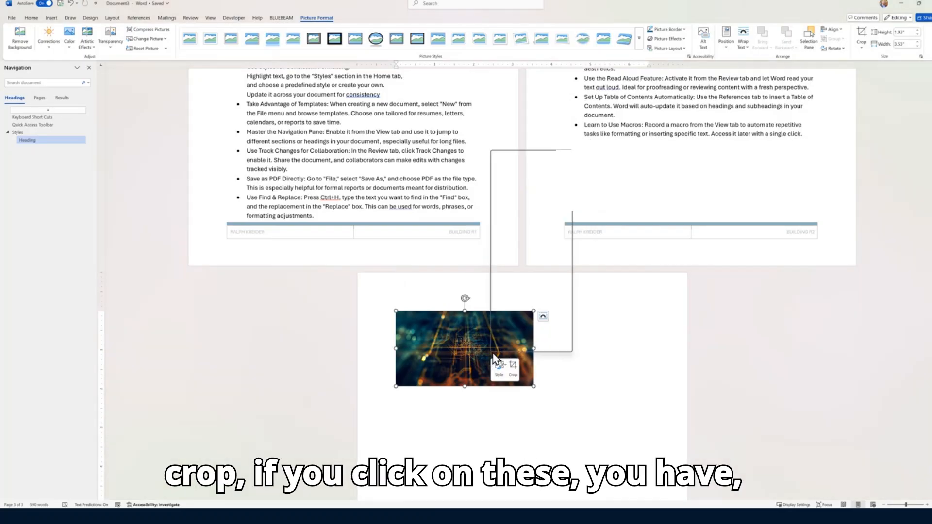
click(499, 367)
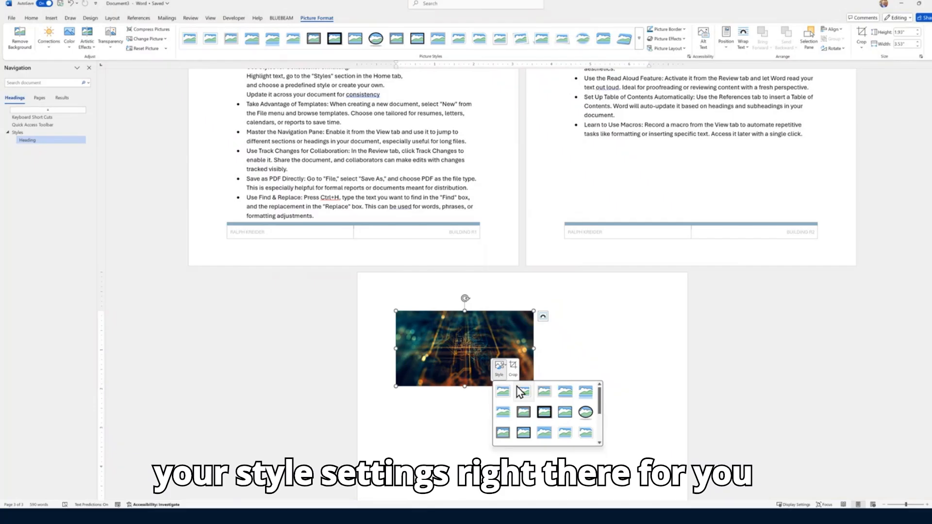
click(558, 413)
click(615, 381)
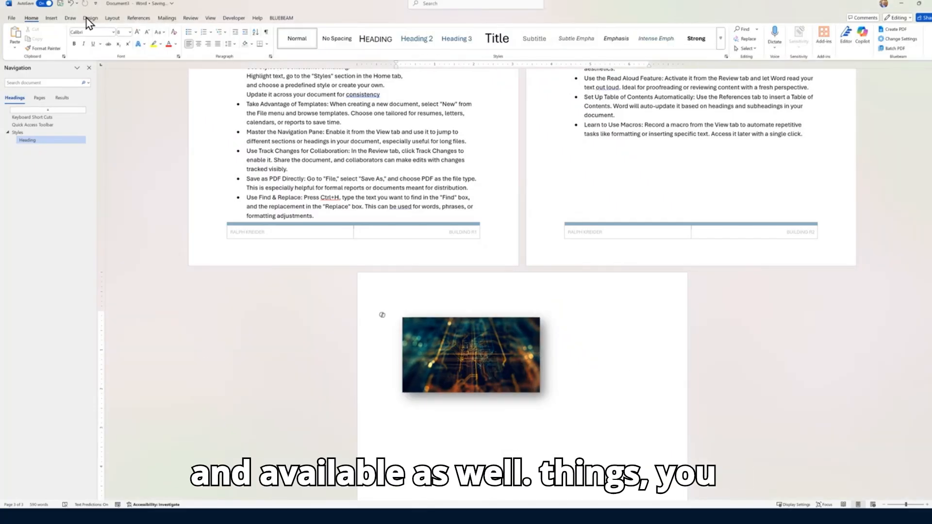
click(51, 18)
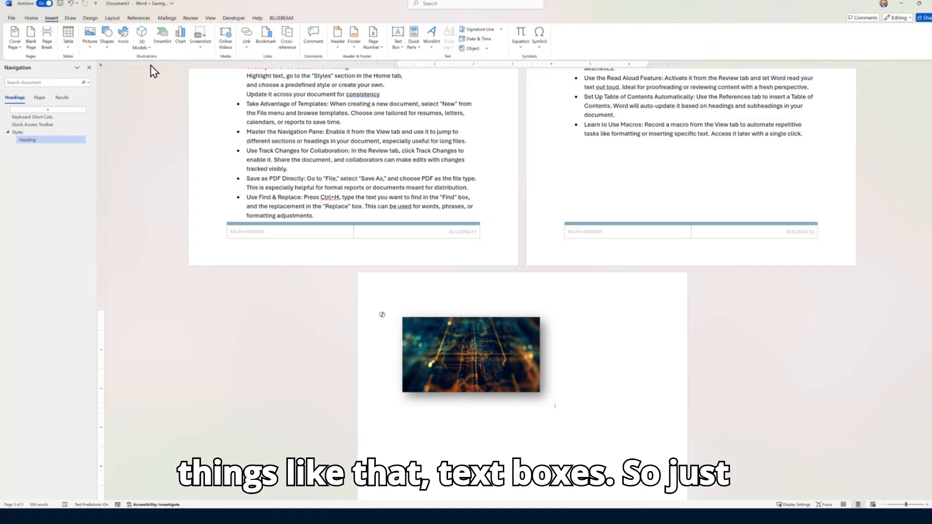
Insert the date in the long 'Tuesday, June 24, 2025' format below the photo
click(478, 39)
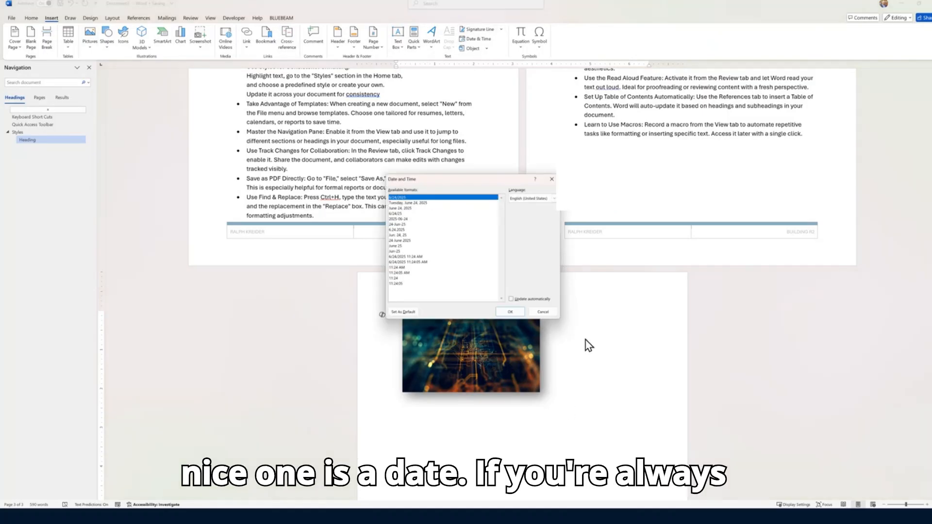
click(403, 202)
click(517, 311)
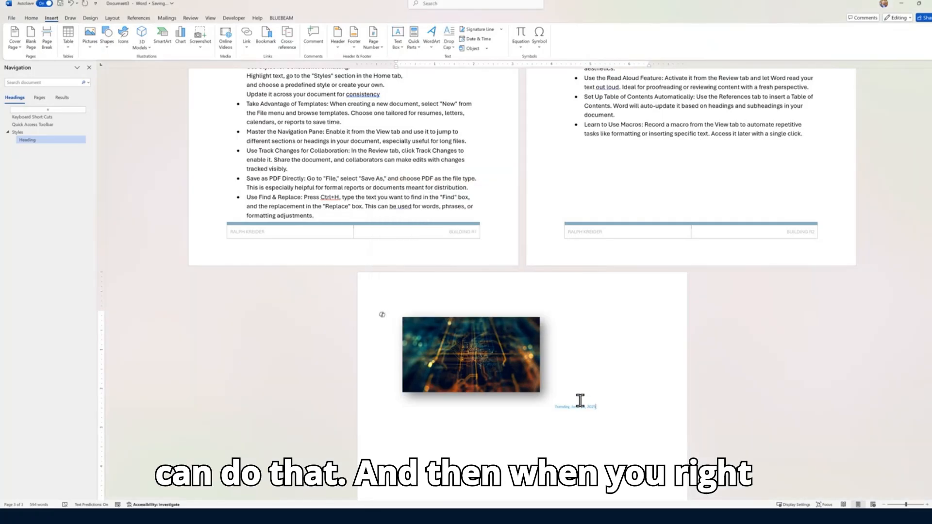
Select the inserted date together with the photo and delete both
right_click(567, 412)
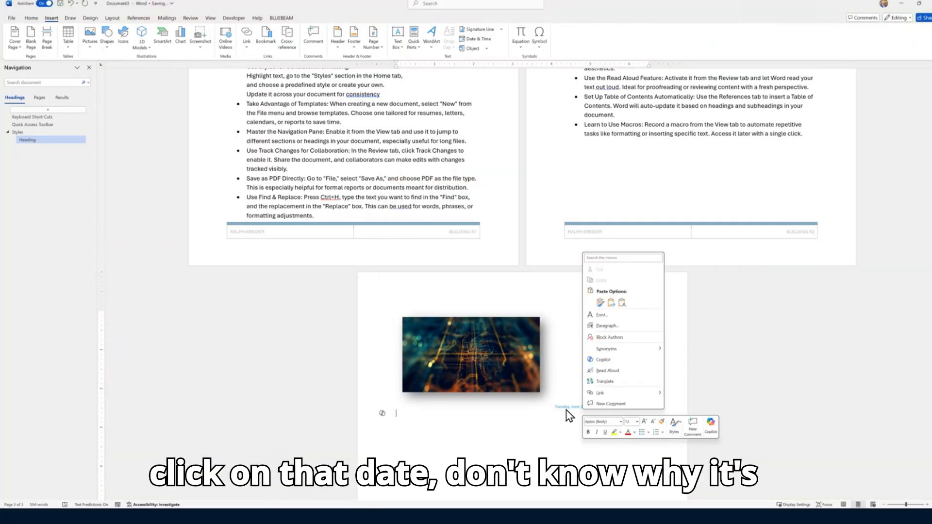
click(568, 412)
right_click(568, 414)
click(558, 408)
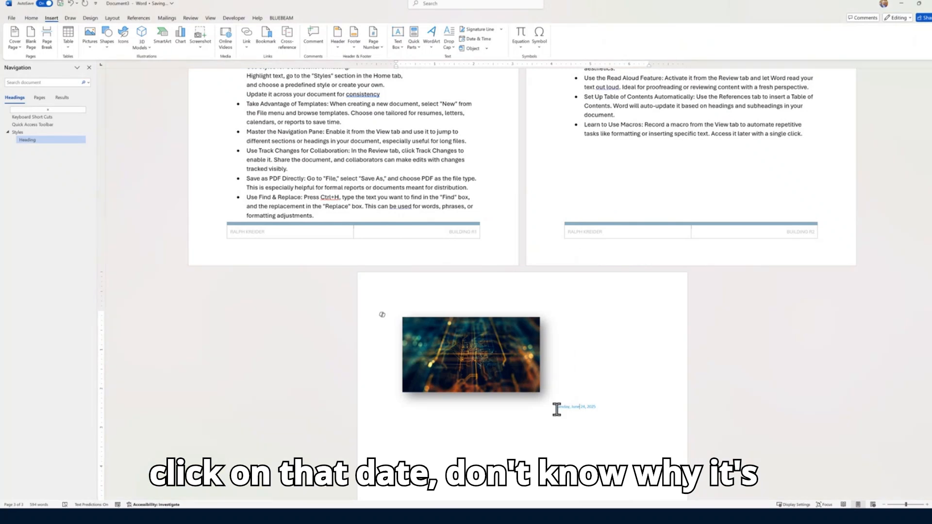
drag(596, 411, 545, 410)
key(Delete)
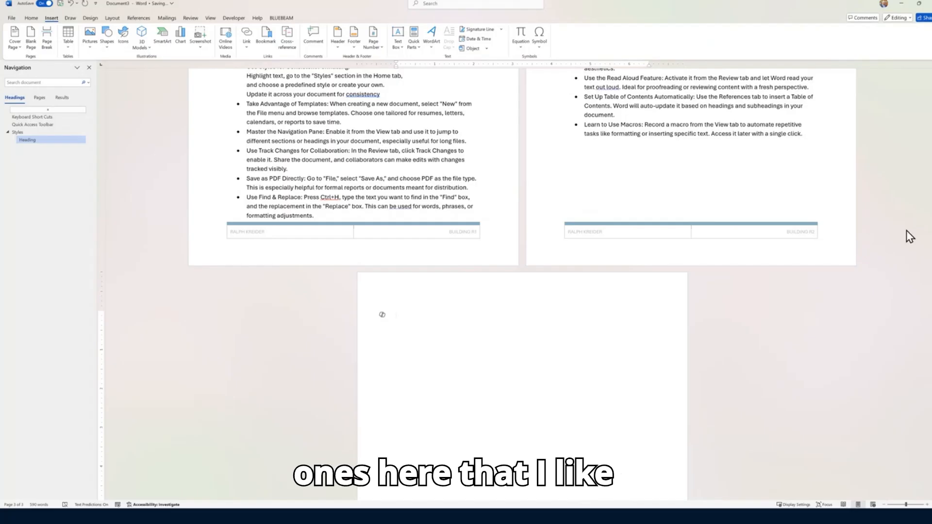
click(491, 4)
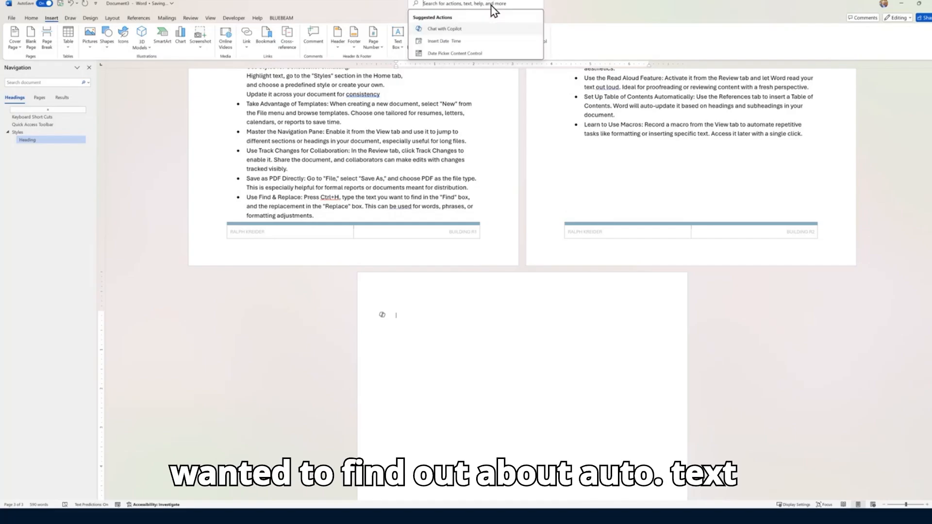
text(auto tex)
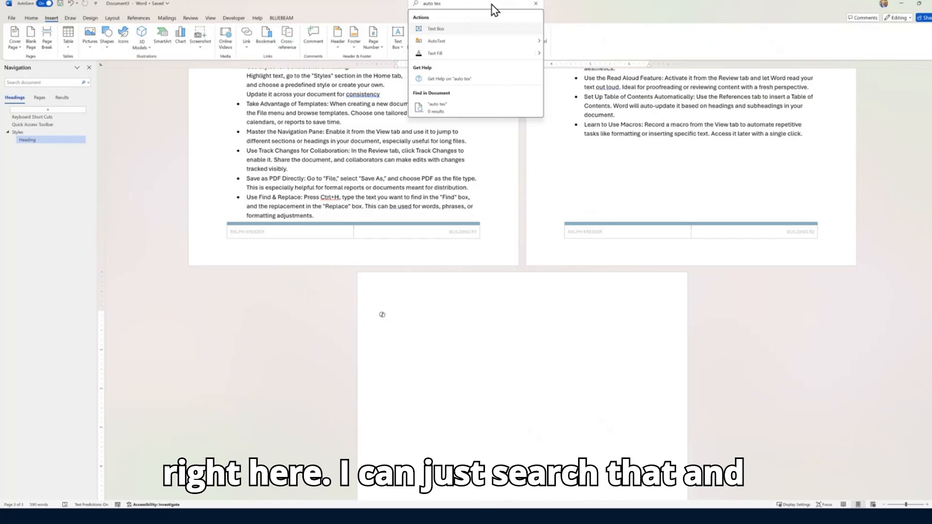
mouse_move(439, 40)
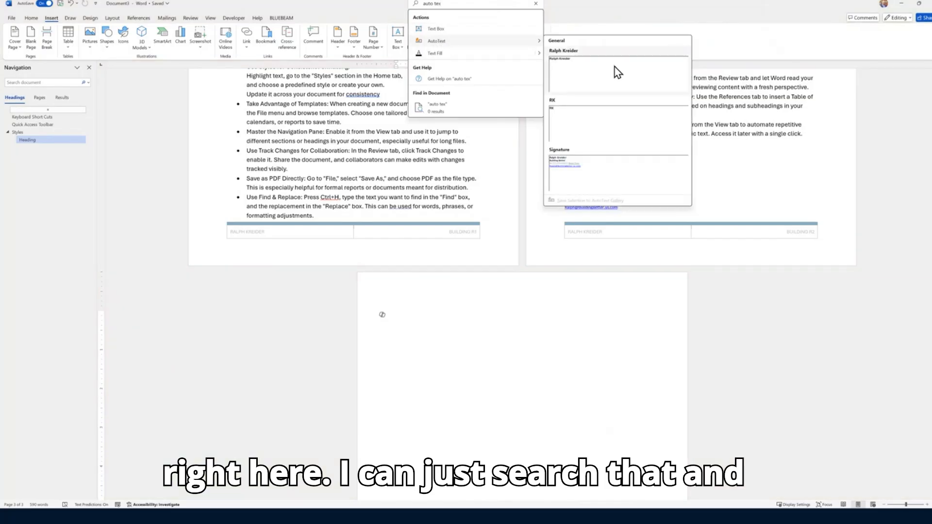
click(570, 181)
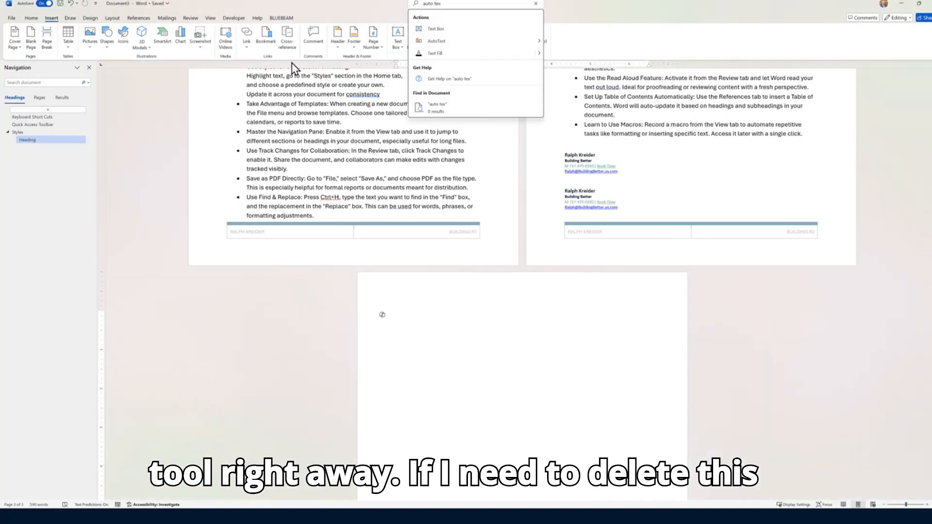
mouse_move(524, 43)
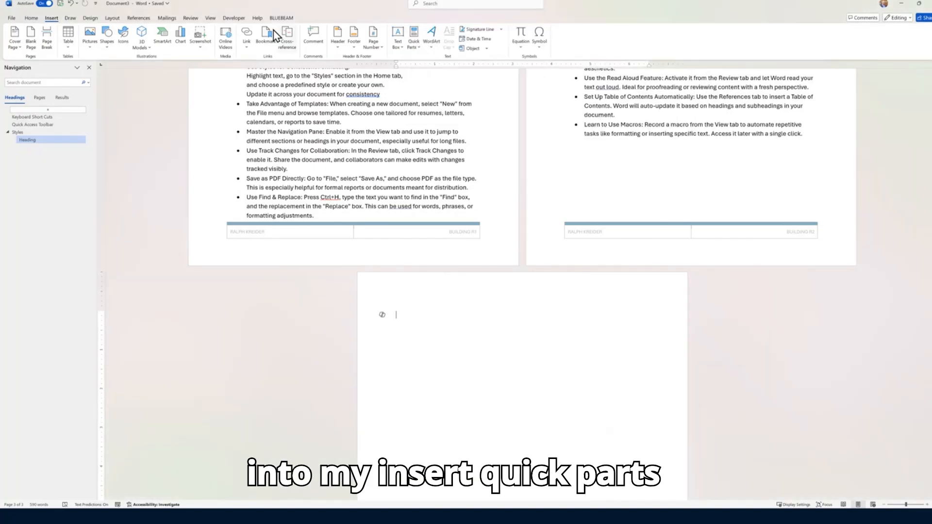
click(413, 42)
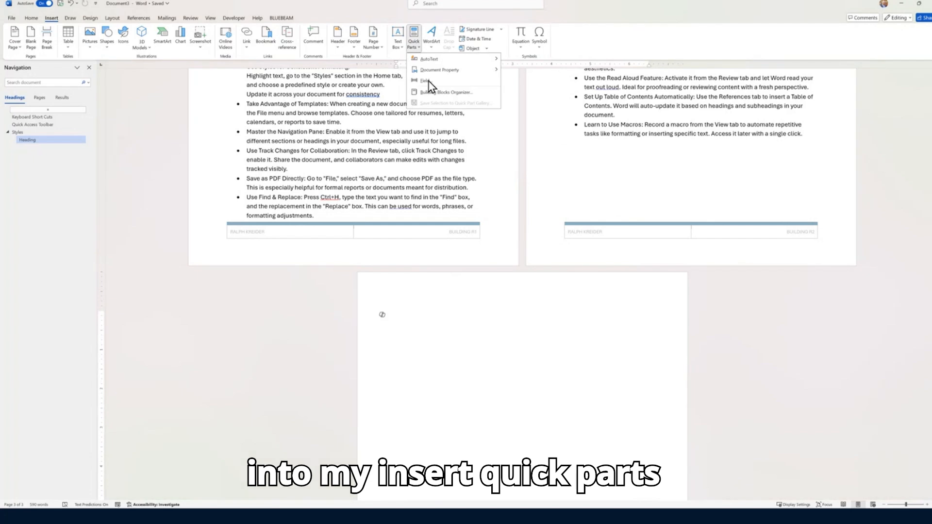
click(479, 92)
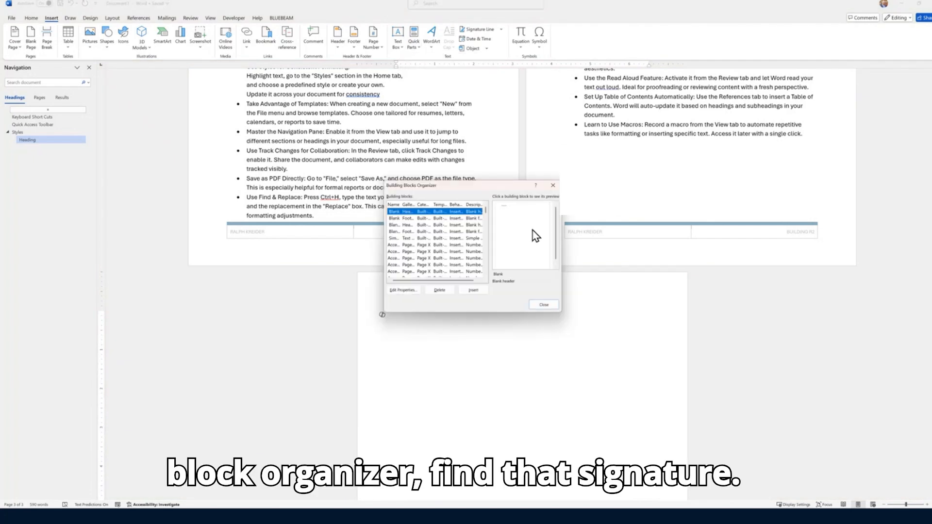
scroll(430, 256, down, 15)
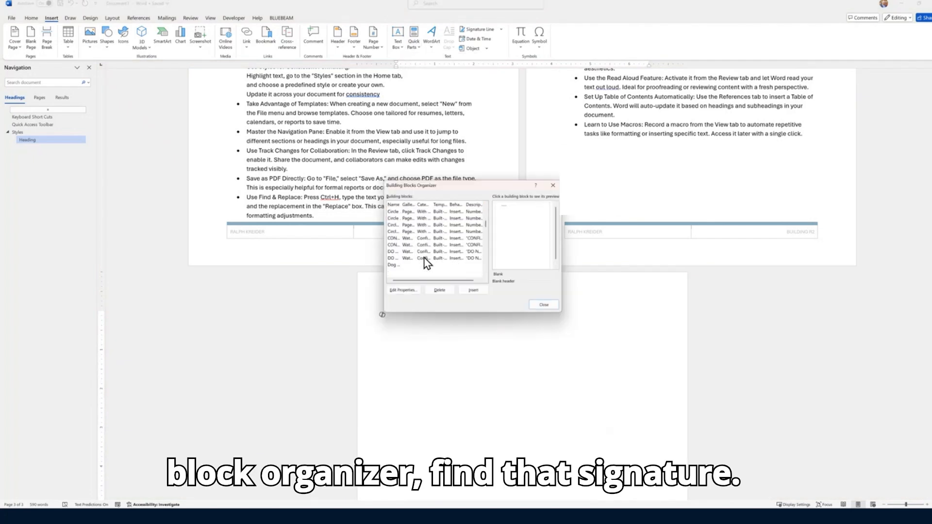
click(391, 273)
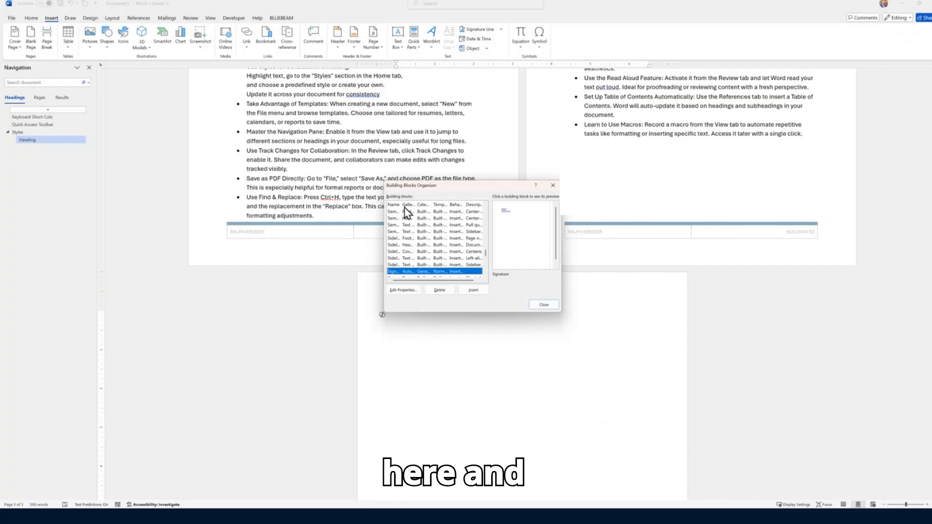
drag(399, 205, 435, 205)
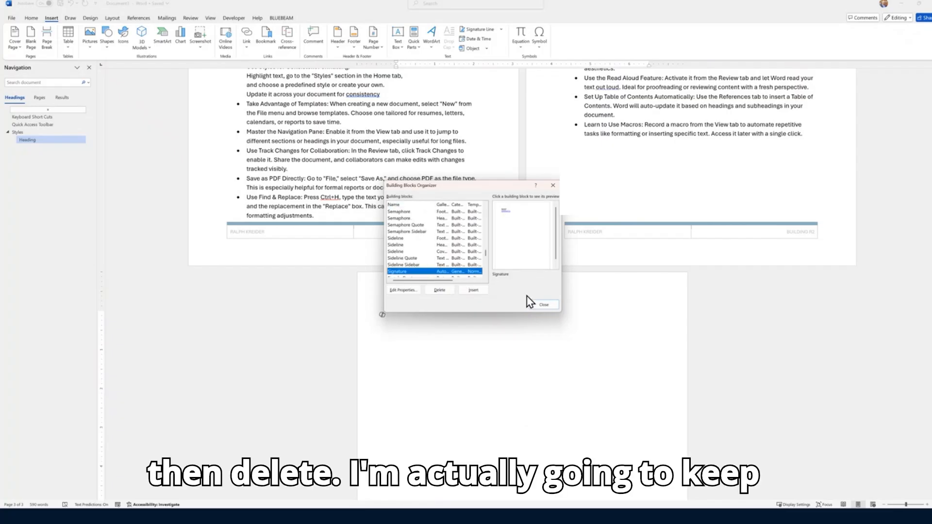
click(552, 305)
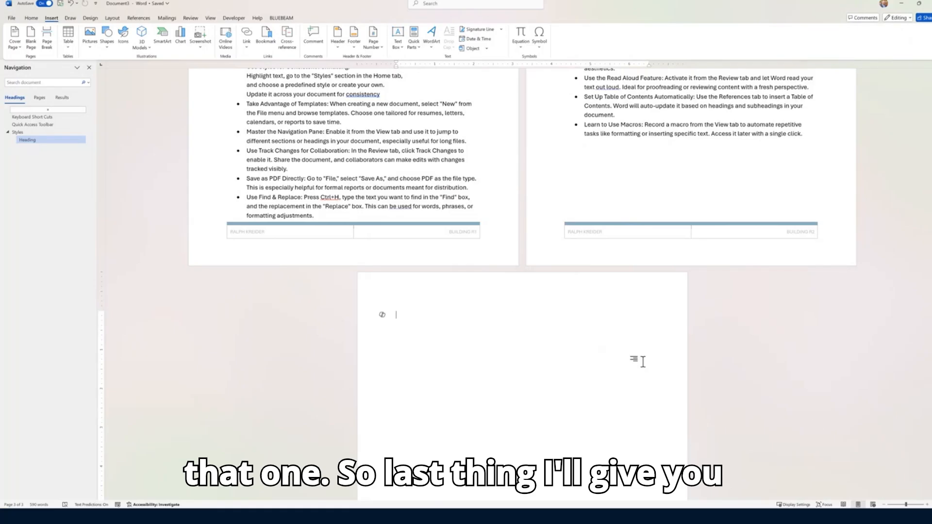
right_click(343, 21)
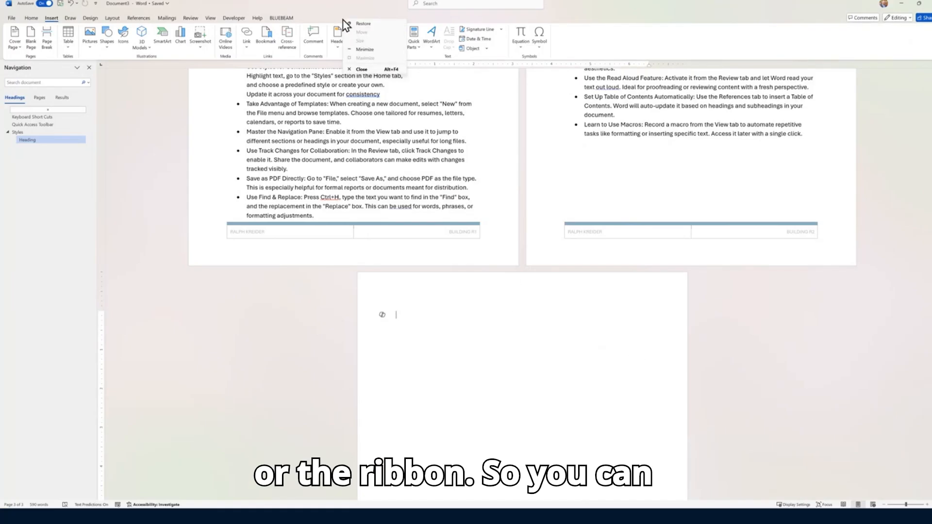
right_click(589, 54)
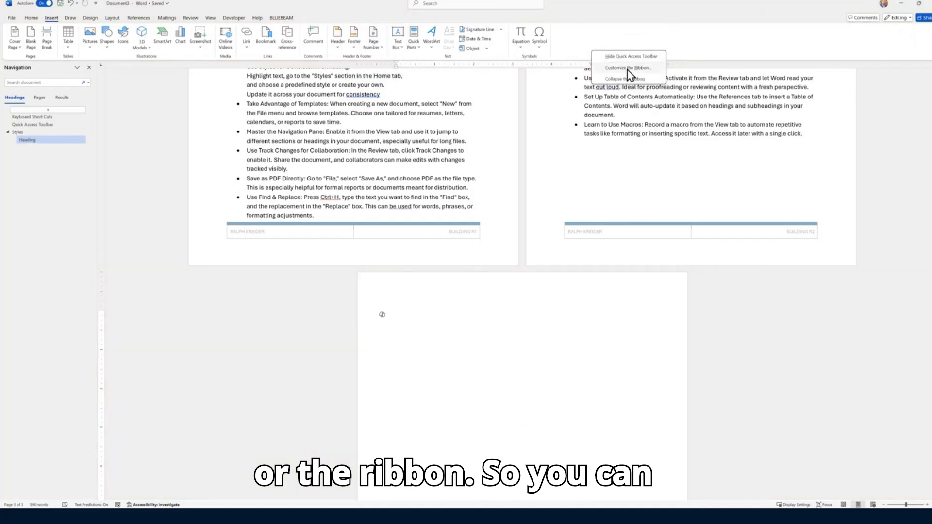
click(627, 69)
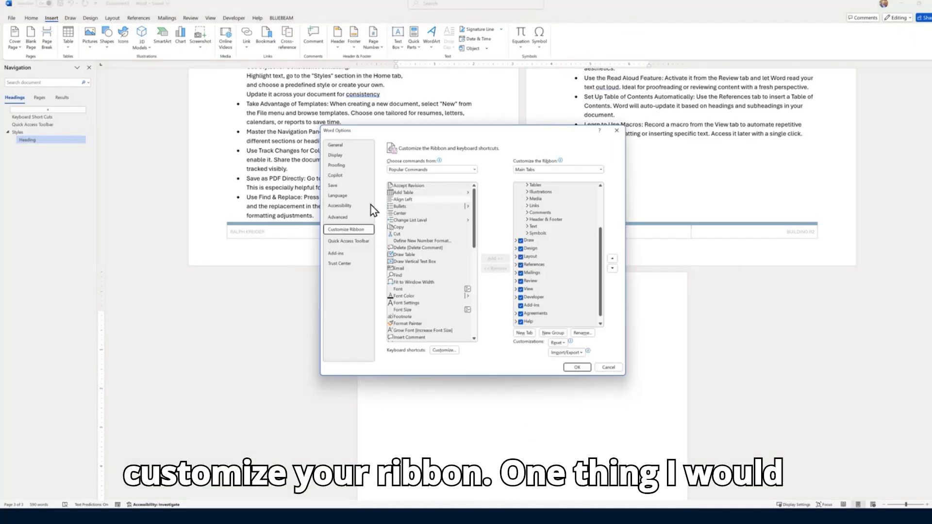
scroll(528, 286, down, 1)
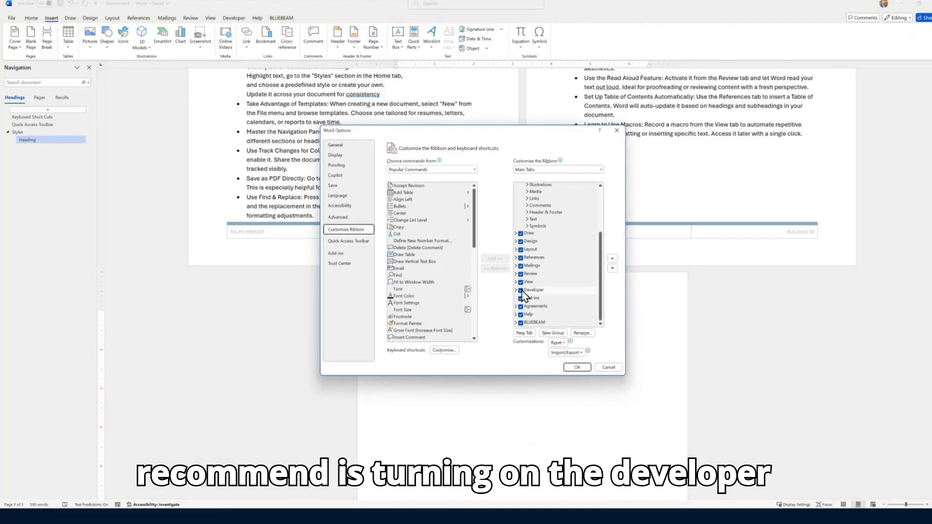
click(521, 291)
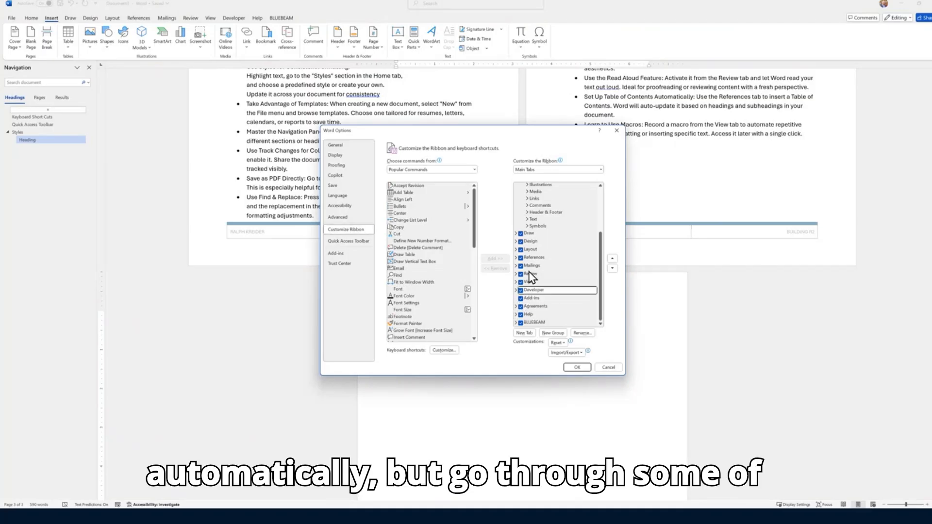
scroll(525, 219, up, 3)
click(516, 234)
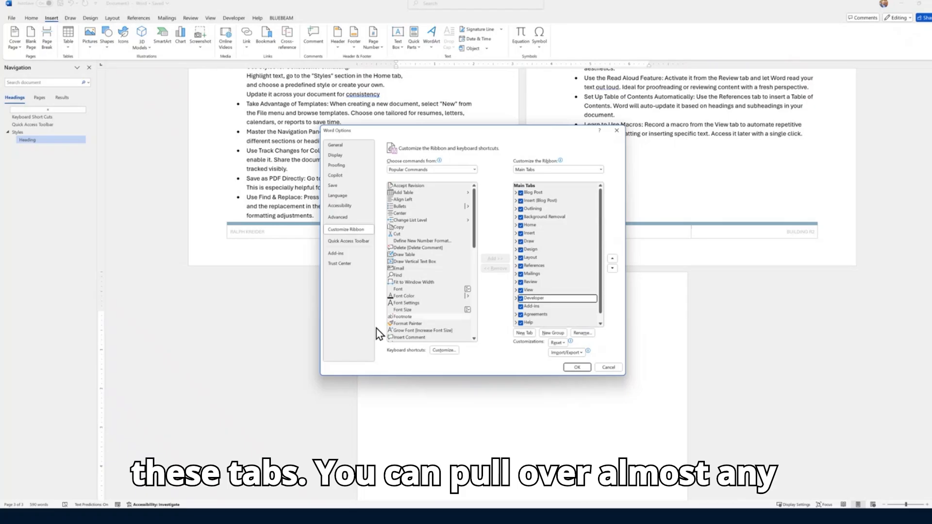
scroll(433, 279, down, 5)
scroll(430, 272, down, 6)
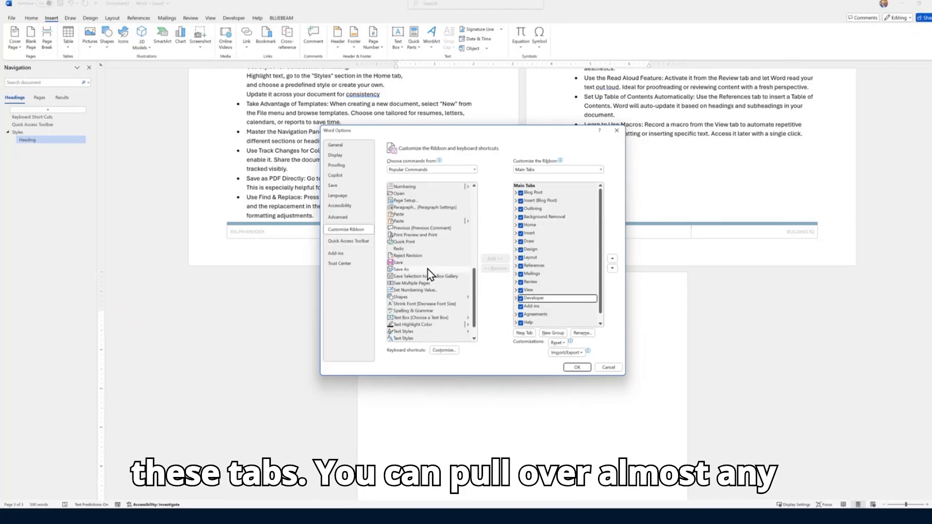
click(432, 170)
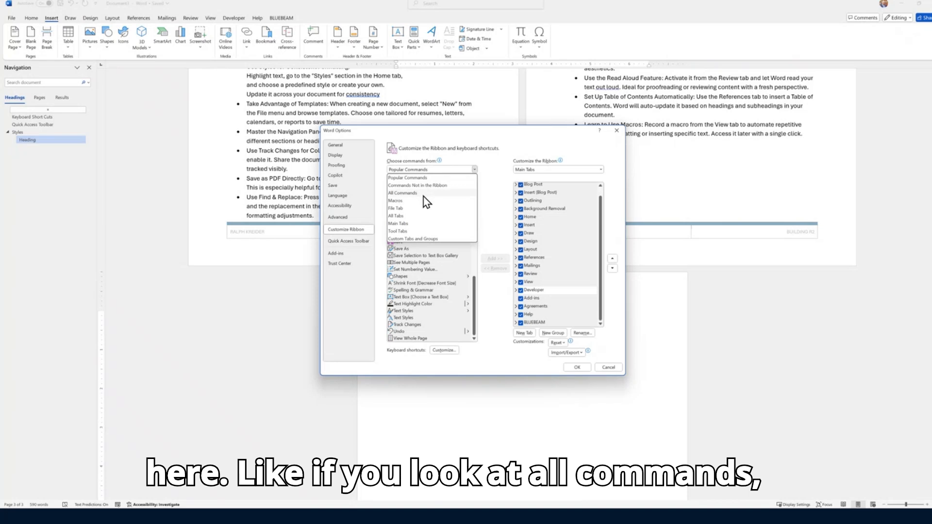
click(423, 193)
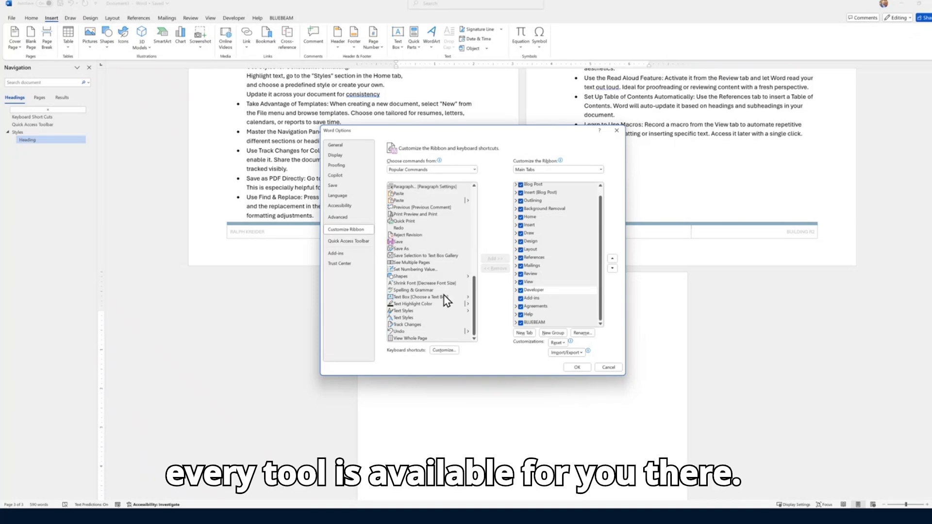
scroll(444, 265, up, 6)
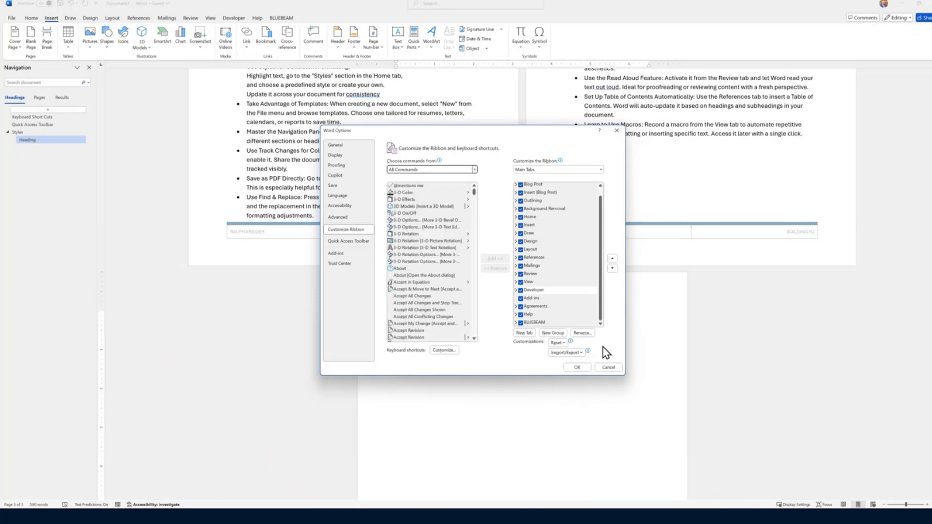
click(609, 368)
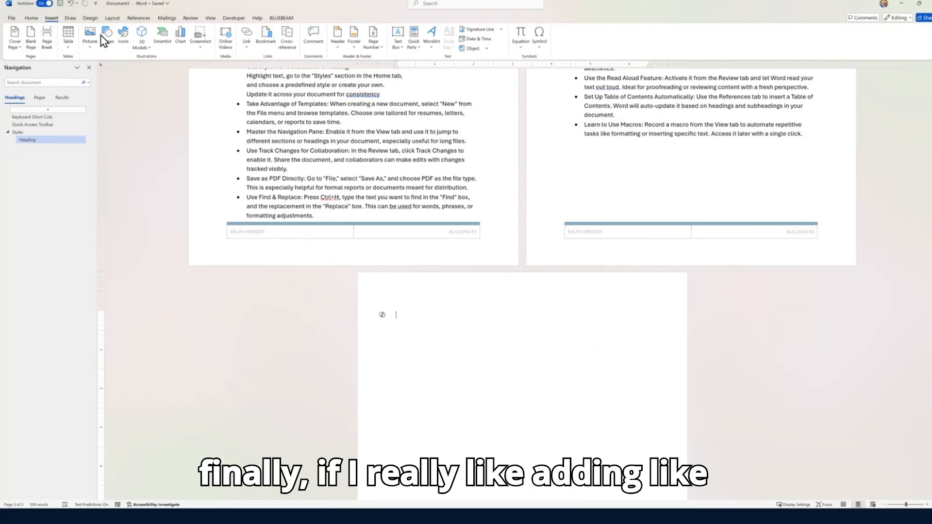
Add Stock Images to the Quick Access Toolbar and launch it from there
click(89, 42)
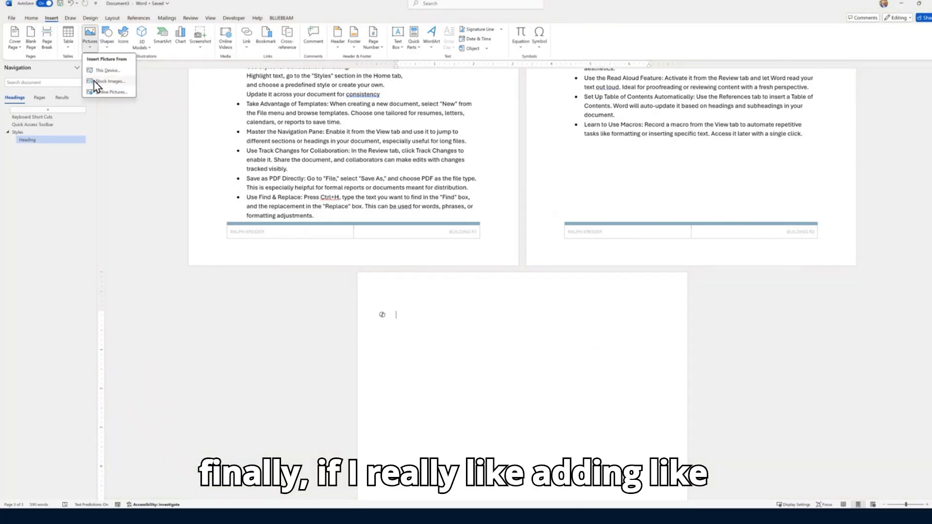
right_click(96, 82)
click(117, 86)
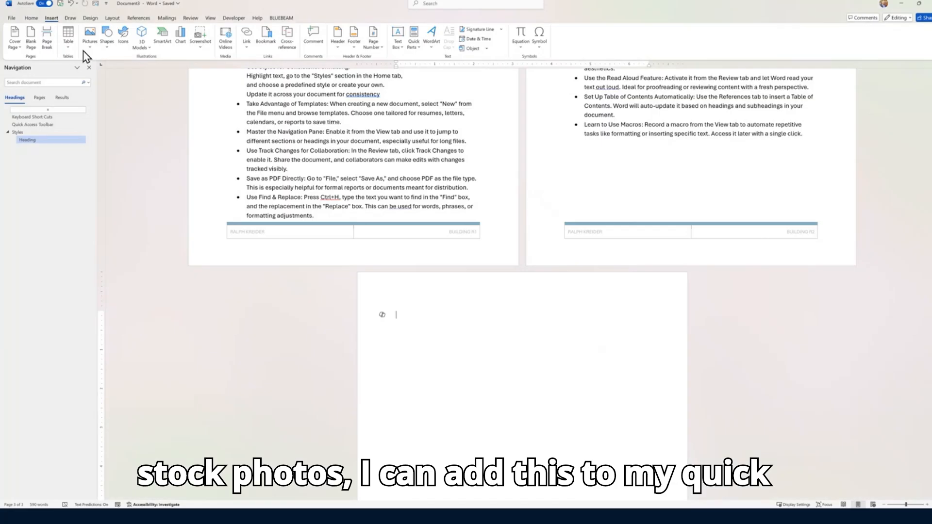
click(95, 7)
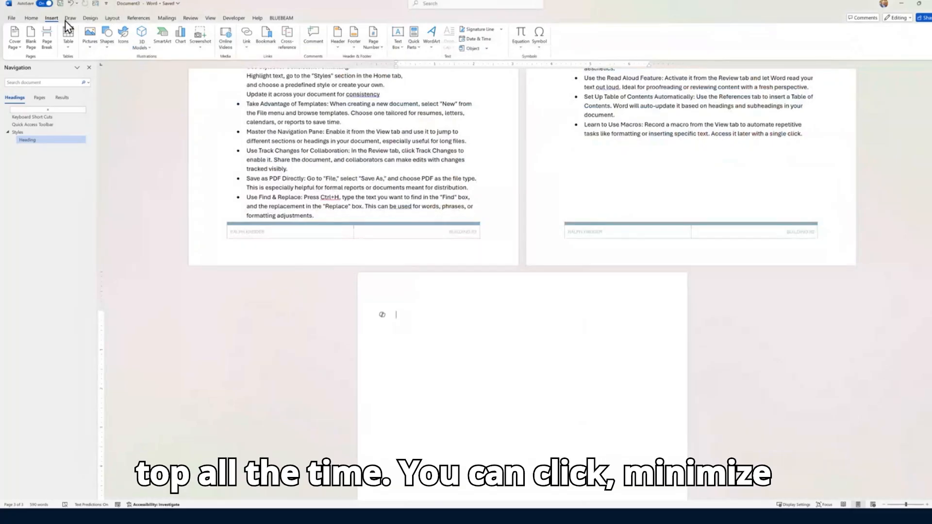
Collapse and re-pin the ribbon, visit the File screen, and return to the Home commands
double_click(51, 18)
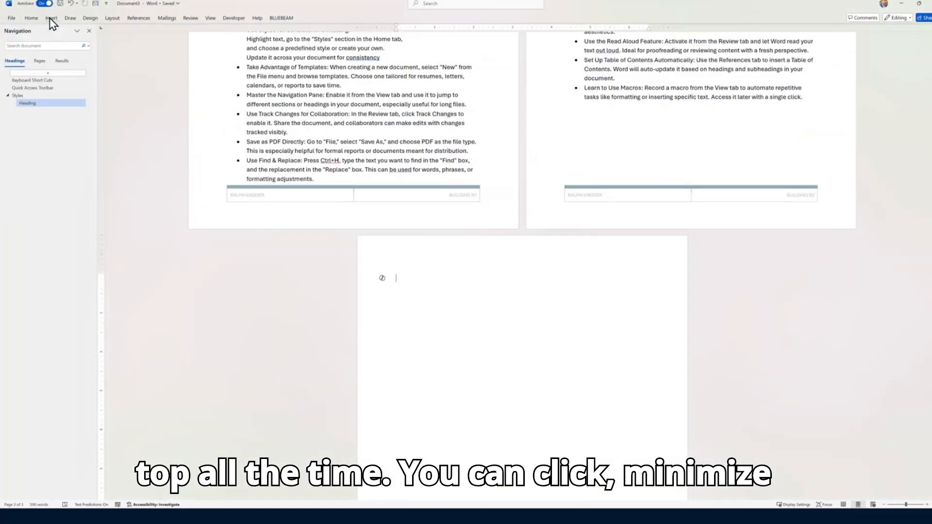
click(51, 18)
click(51, 18)
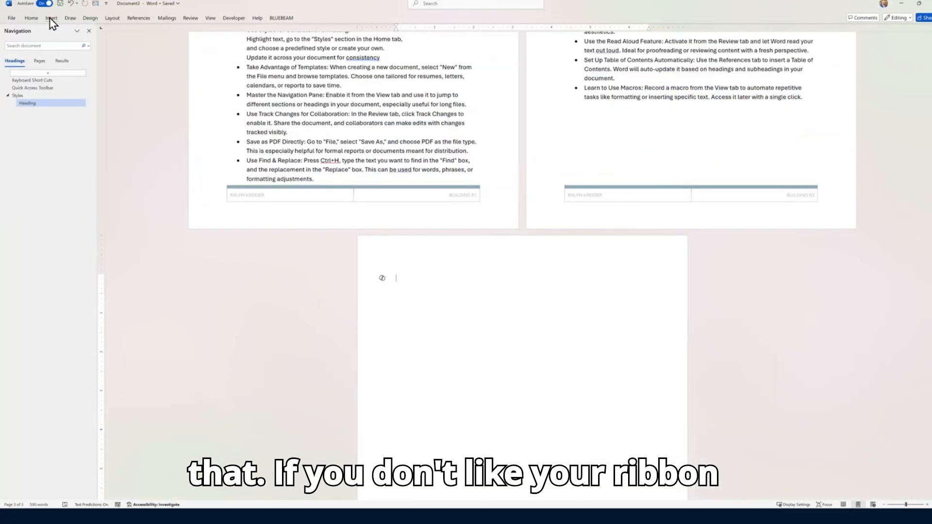
click(51, 18)
double_click(50, 18)
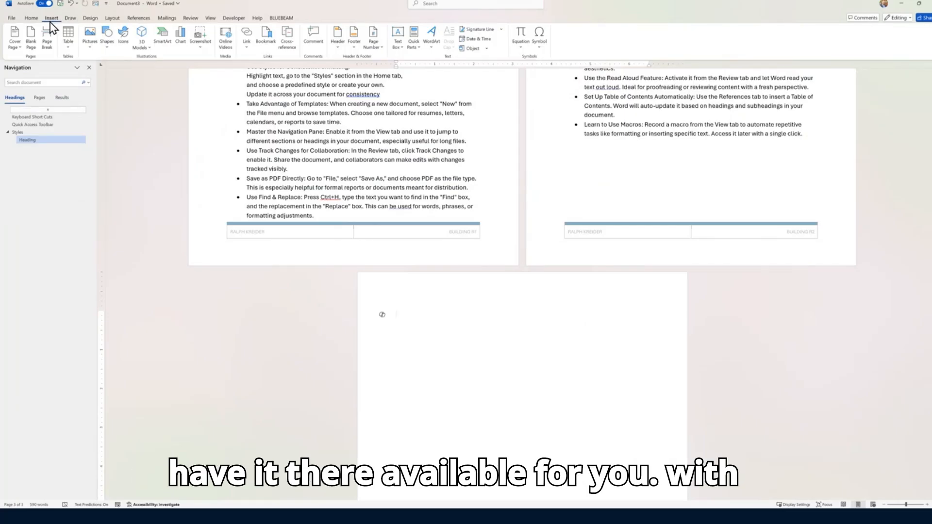
click(11, 18)
click(9, 26)
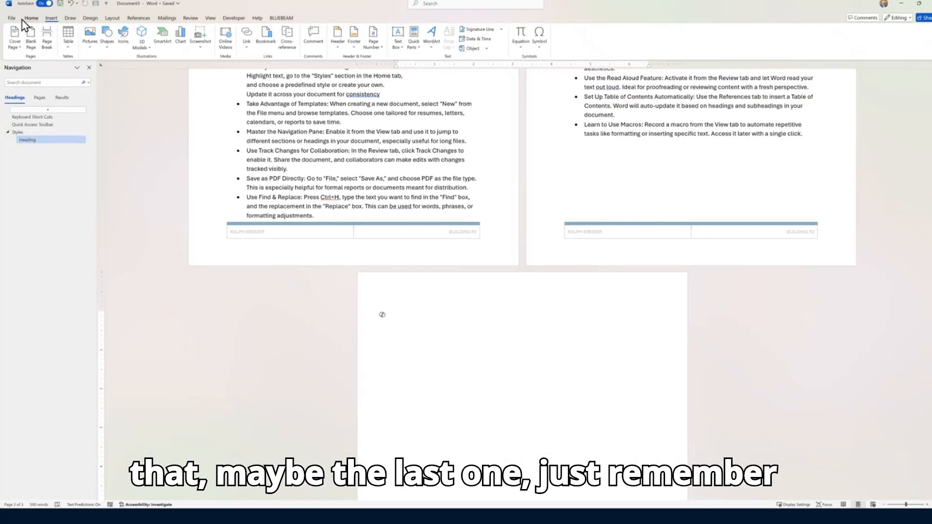
click(29, 19)
Format-paint the Styles heading look onto Insert Hyperlinks, Headers and Footers, Add-Ins, Design Tab and contents lead-ins
scroll(271, 240, up, 5)
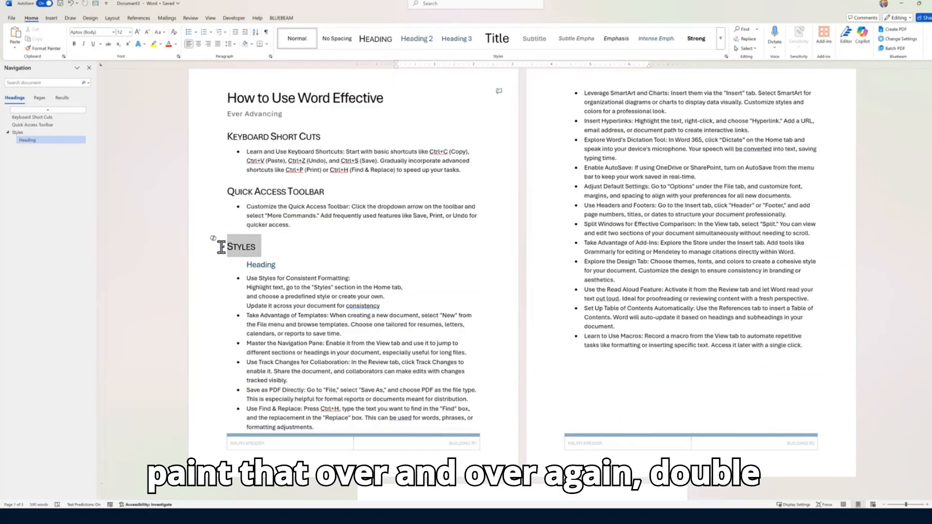
click(222, 246)
double_click(47, 49)
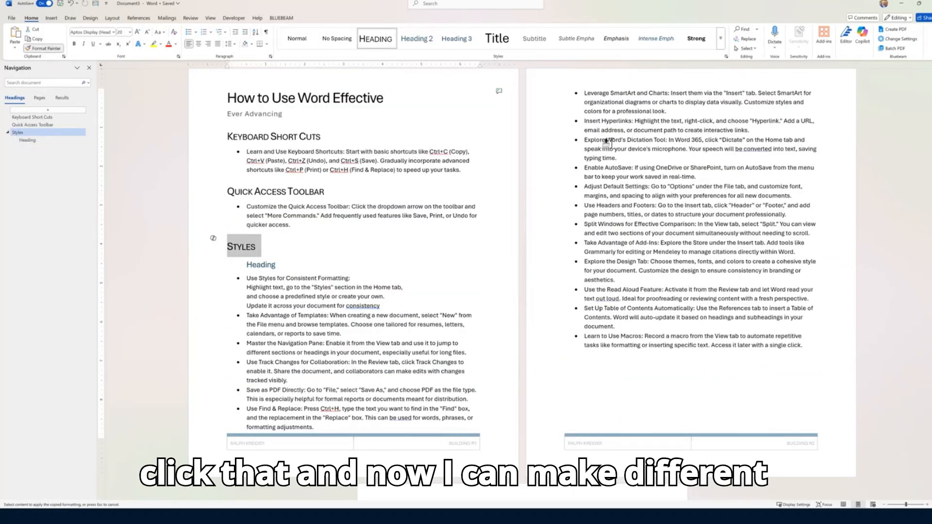
drag(584, 121, 631, 126)
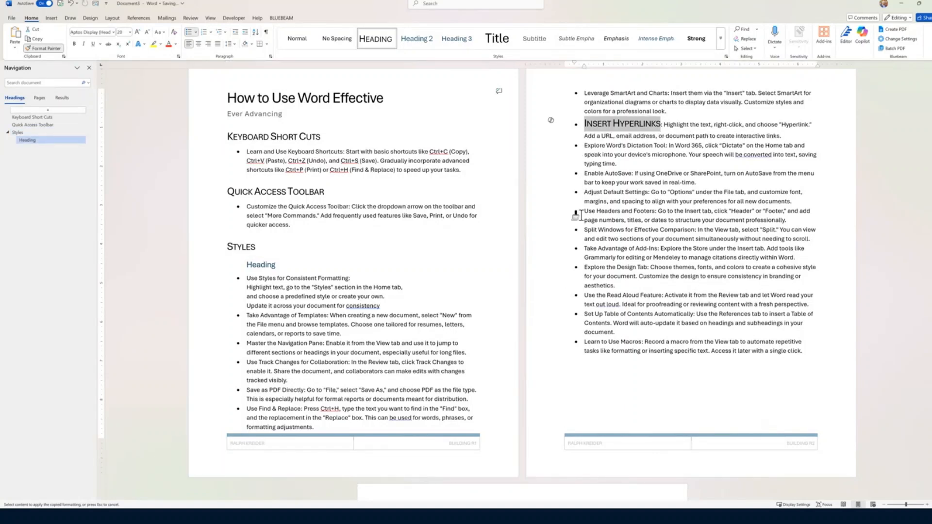
drag(584, 211, 652, 210)
drag(584, 264, 656, 264)
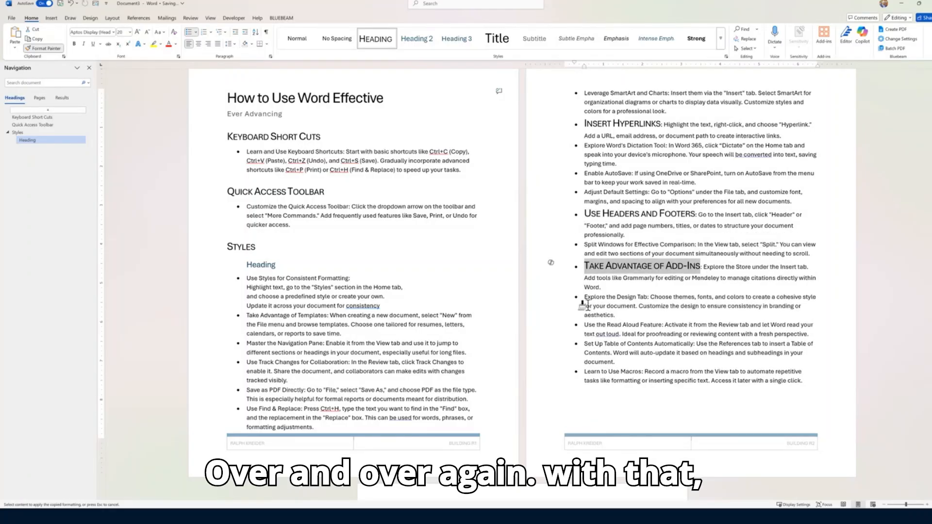
drag(583, 303, 658, 303)
drag(583, 349, 694, 348)
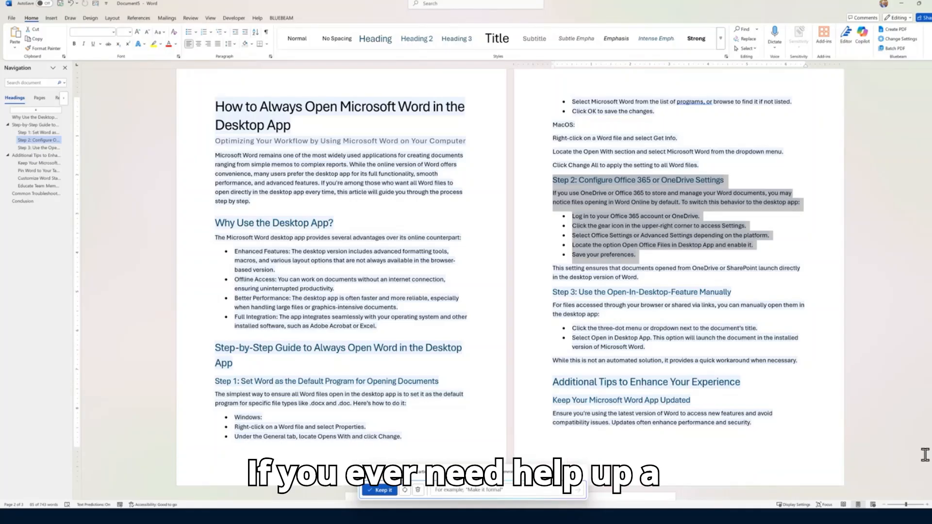
Browse the Design tab's Document Formatting style-set gallery, then close it
click(90, 18)
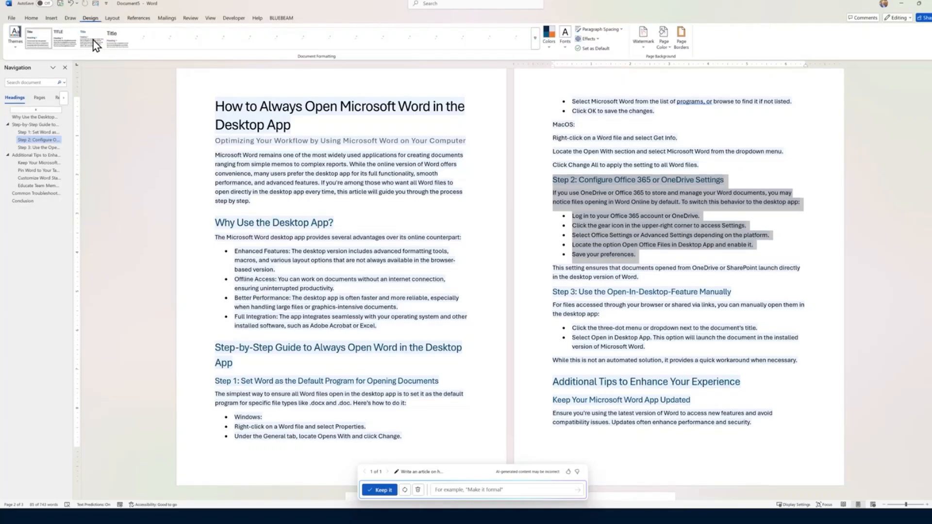
click(535, 47)
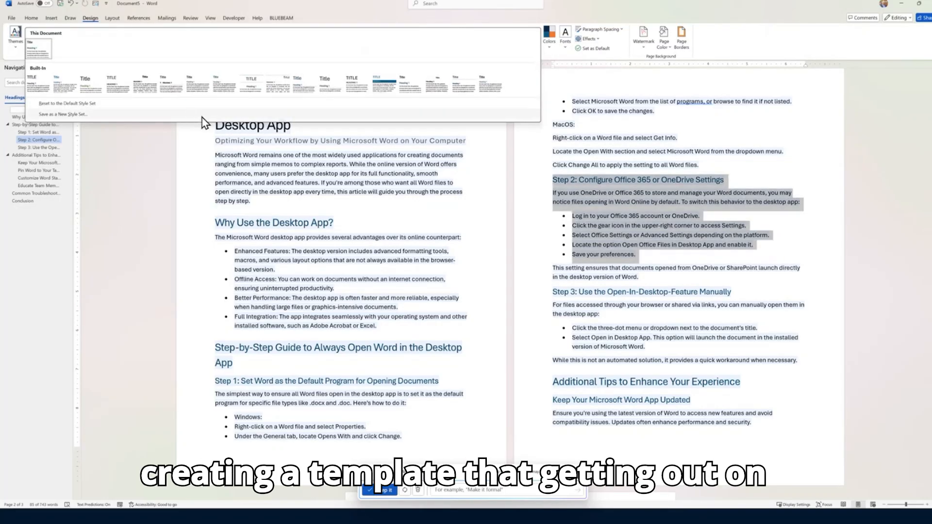
click(411, 17)
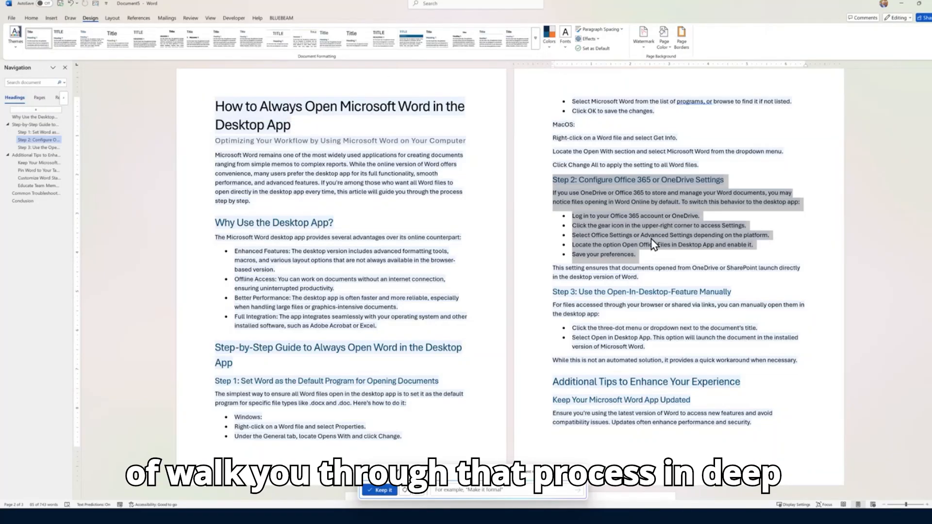